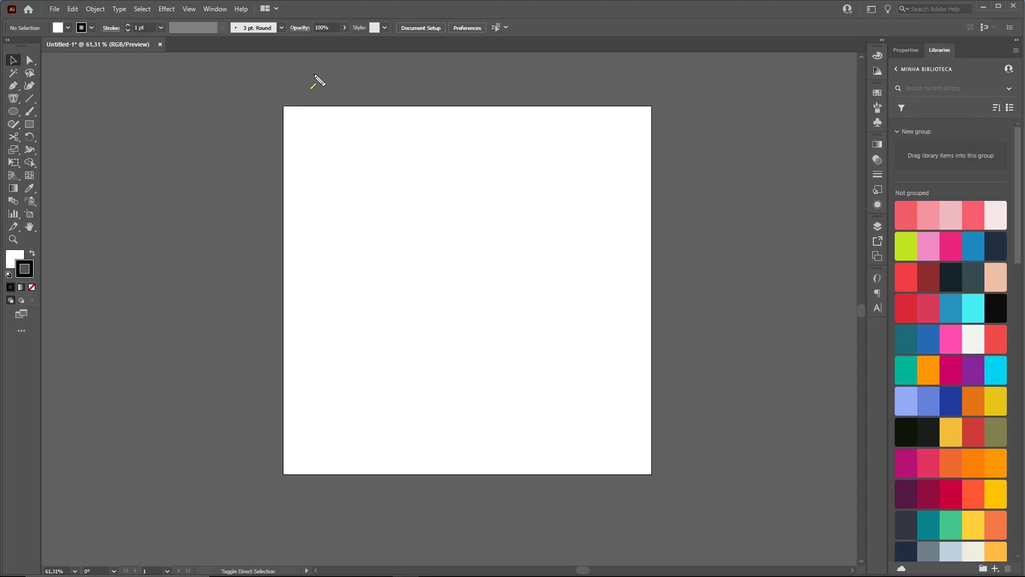
mouse_move(264, 93)
left_mouse_down()
mouse_move(625, 469)
mouse_move(600, 439)
left_mouse_up()
key("Escape")
key("f")
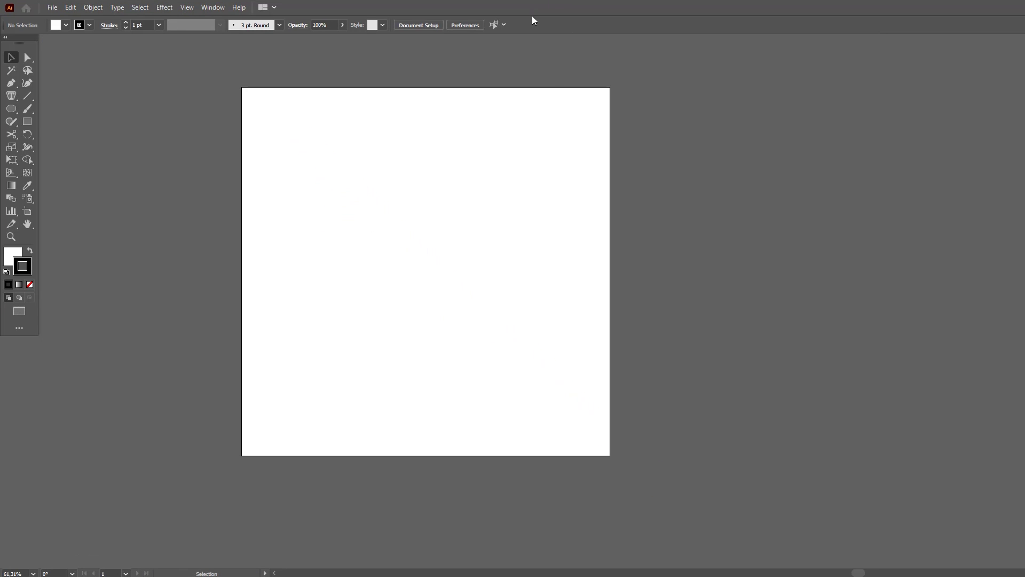
key("f")
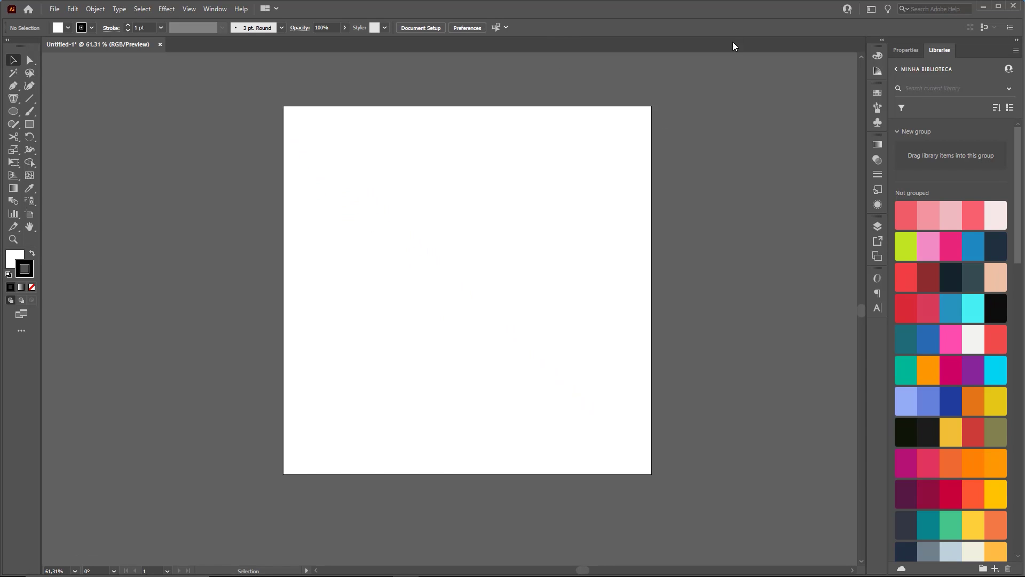
- Set the workspace layout to Essentials Classic
key("ctrl+2")
left_click_drag(754, 310, 869, 11)
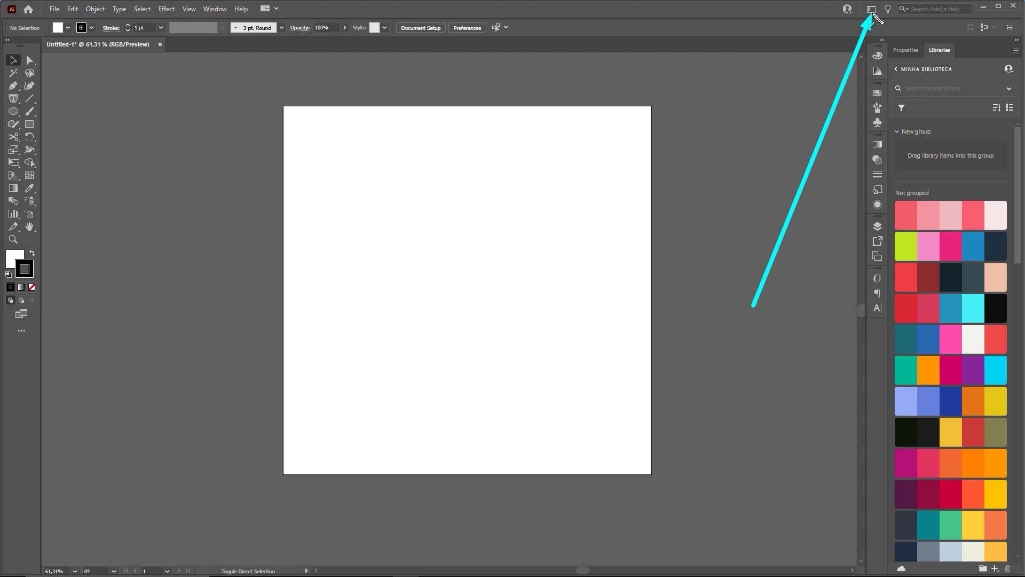
left_click(871, 10)
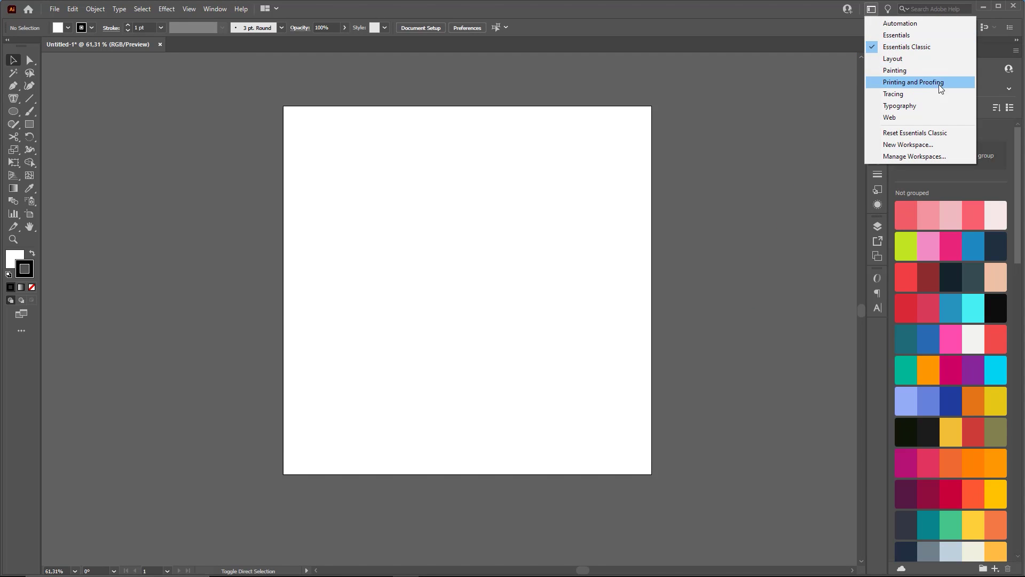
left_click(905, 48)
left_click_drag(513, 243, 531, 240)
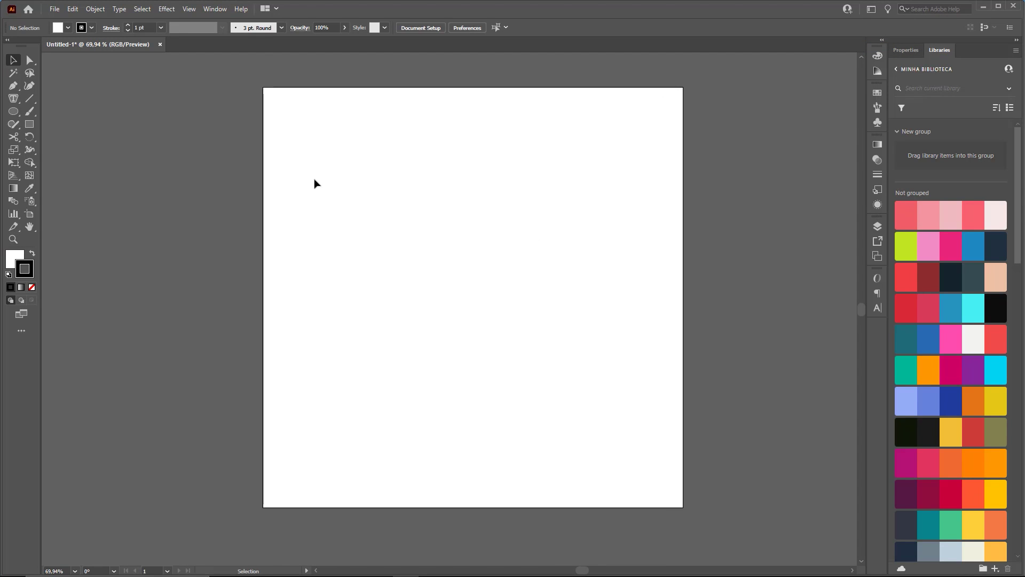
key("ctrl+alt+d")
left_click_drag(405, 234, 576, 199)
left_click_drag(512, 196, 529, 249)
mouse_move(394, 208)
left_mouse_down()
mouse_move(515, 194)
mouse_move(607, 215)
mouse_move(363, 229)
mouse_move(366, 258)
mouse_move(426, 373)
left_mouse_up()
mouse_move(385, 295)
left_mouse_down()
mouse_move(474, 373)
mouse_move(511, 366)
left_mouse_up()
mouse_move(612, 216)
left_mouse_down()
mouse_move(557, 352)
mouse_move(425, 369)
left_mouse_up()
left_click_drag(533, 347, 504, 365)
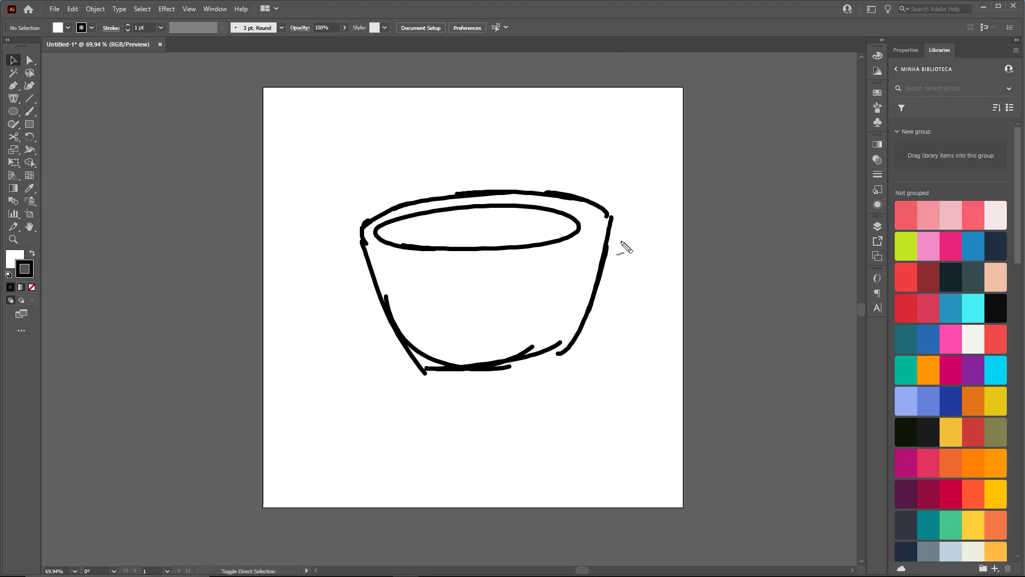
left_click_drag(608, 249, 601, 292)
left_click_drag(612, 230, 616, 315)
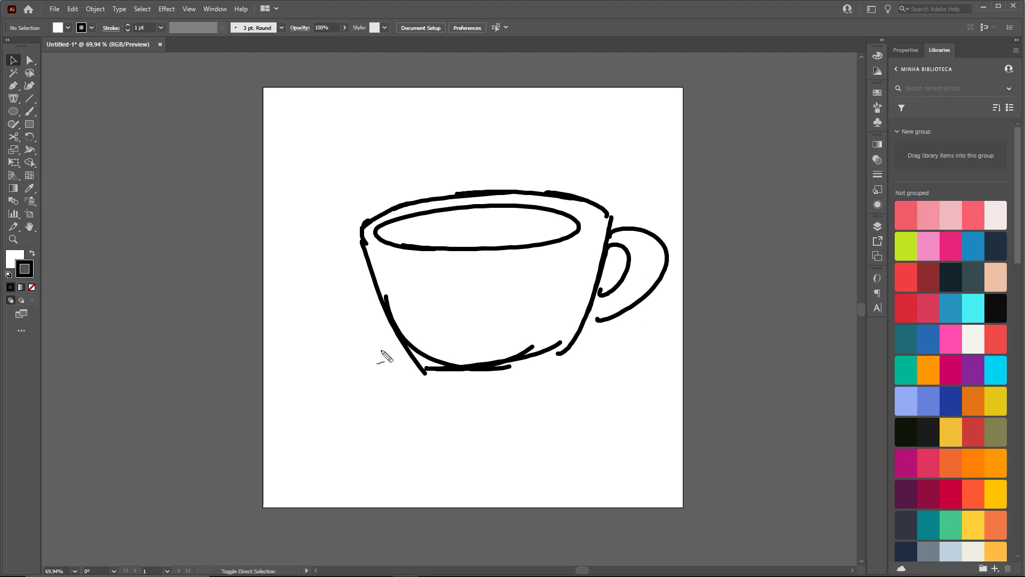
mouse_move(400, 348)
left_mouse_down()
mouse_move(451, 408)
mouse_move(609, 343)
left_mouse_up()
left_click_drag(452, 377, 550, 342)
mouse_move(422, 353)
left_mouse_down()
mouse_move(399, 354)
mouse_move(427, 336)
mouse_move(389, 384)
left_mouse_up()
left_click_drag(417, 336, 409, 392)
mouse_move(438, 356)
left_mouse_down()
mouse_move(460, 336)
mouse_move(458, 369)
mouse_move(483, 380)
left_mouse_up()
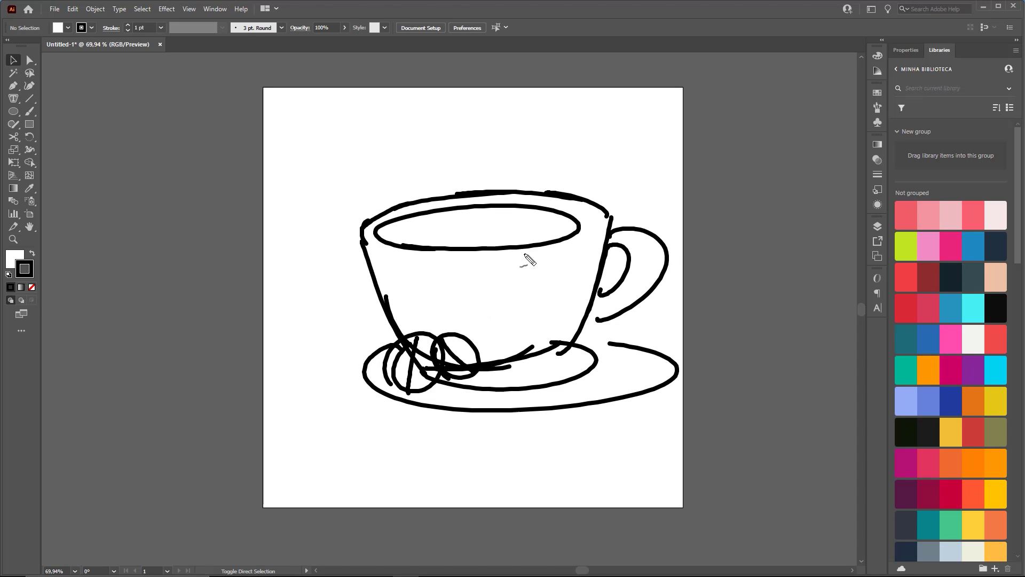
left_click_drag(626, 113, 508, 219)
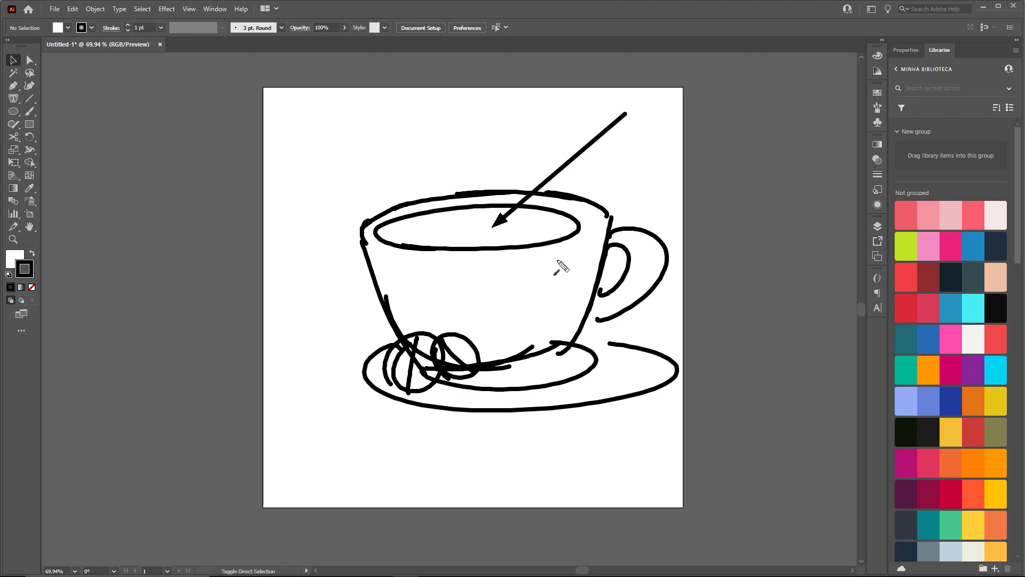
key("ctrl+a")
key("Delete")
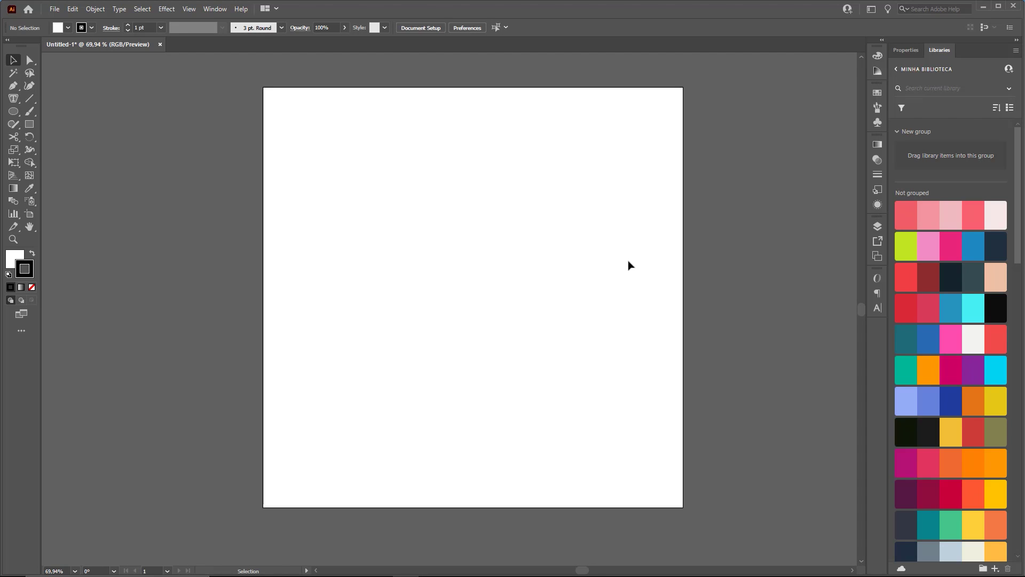
- Draw a flat horizontal ellipse about 555 px wide and 121 px high in the upper half of the artboard
key("l")
left_click_drag(361, 208, 595, 259)
key("v")
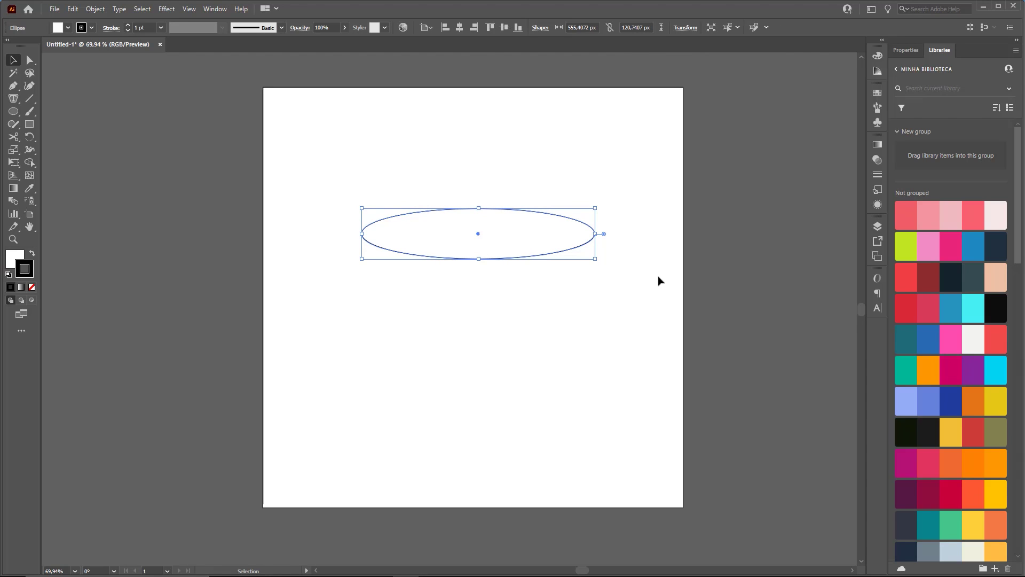
left_click(657, 283)
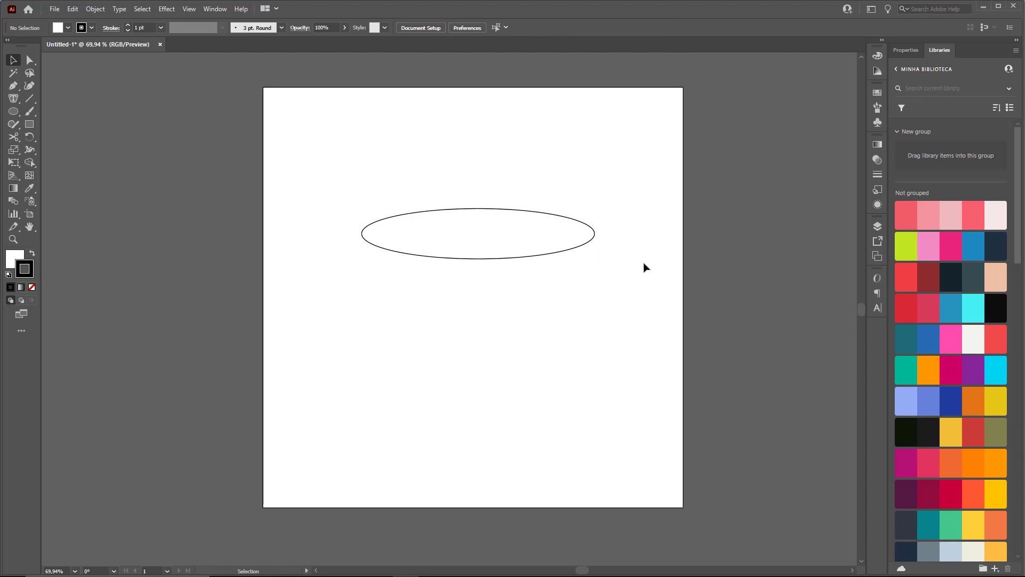
key("n")
mouse_move(363, 221)
left_mouse_down()
mouse_move(546, 338)
mouse_move(414, 326)
mouse_move(357, 211)
left_mouse_up()
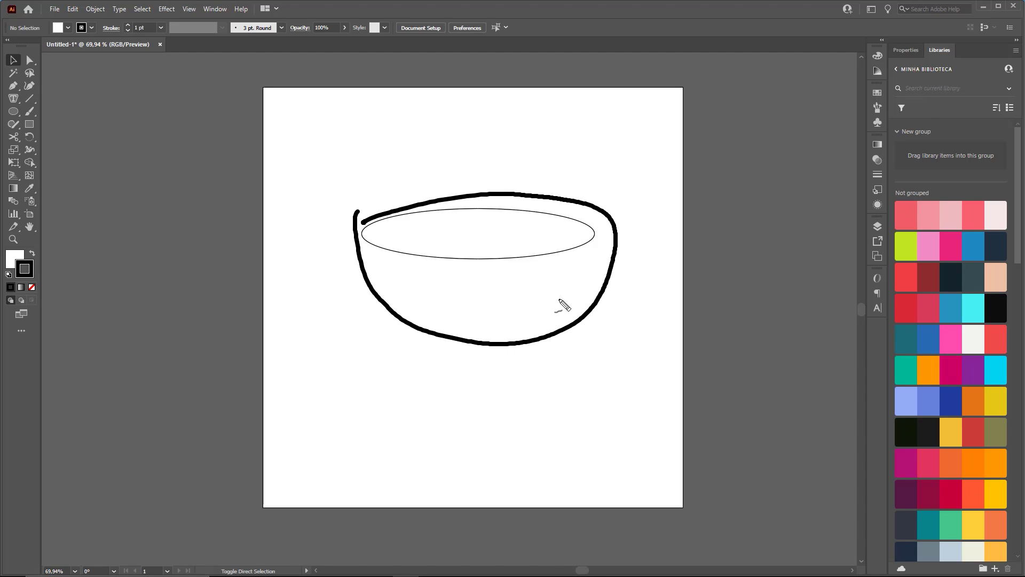
key("ctrl+z")
key("ctrl+z")
key("v")
left_click(420, 214)
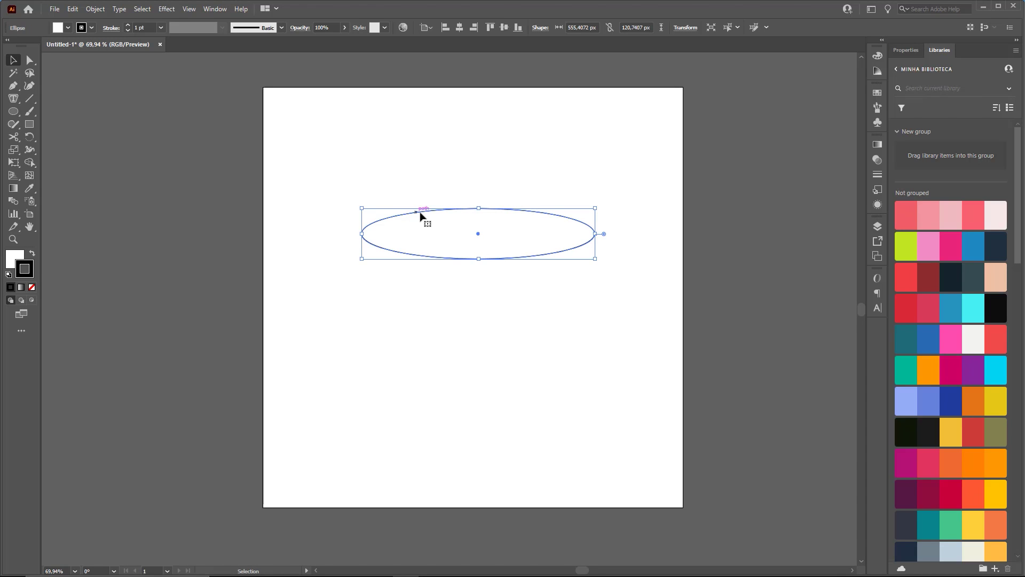
key("ctrl")
mouse_move(489, 162)
left_mouse_down()
mouse_move(455, 233)
mouse_move(21, 59)
left_mouse_up()
key("Escape")
key("ctrl")
- Paste a copy of the ellipse in front of the original and move the copy below it
left_click(398, 199)
left_click_drag(343, 200, 492, 278)
key("ctrl+c")
key("ctrl")
key("ctrl+f")
left_click(664, 174)
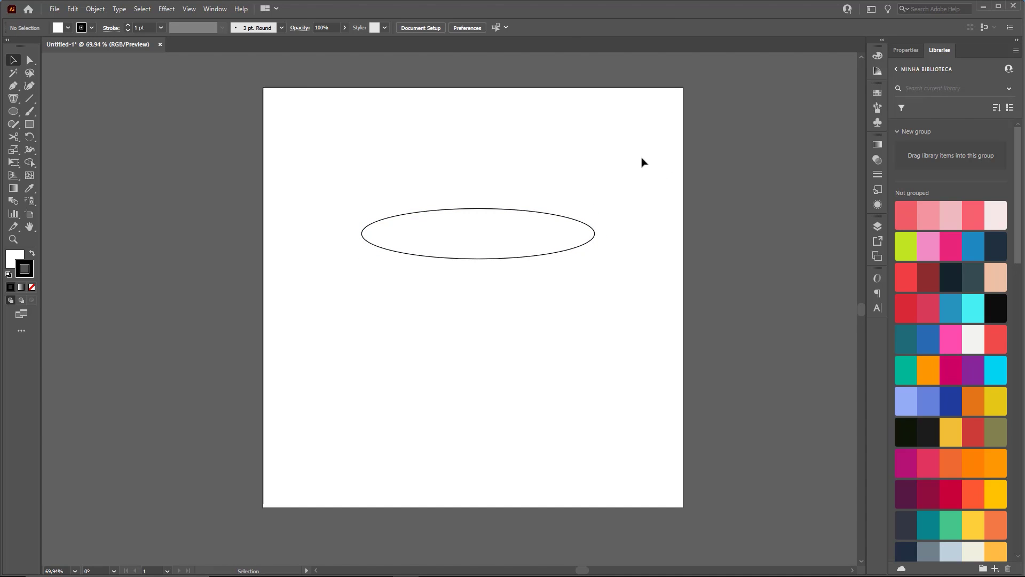
left_click(543, 215)
key("ctrl")
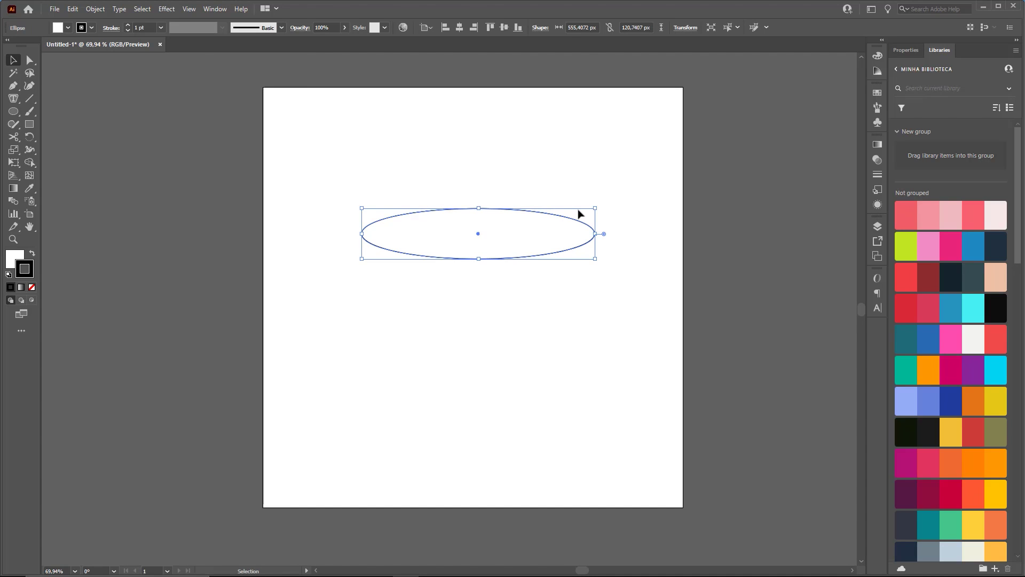
key("ctrl")
left_click_drag(545, 210, 516, 285)
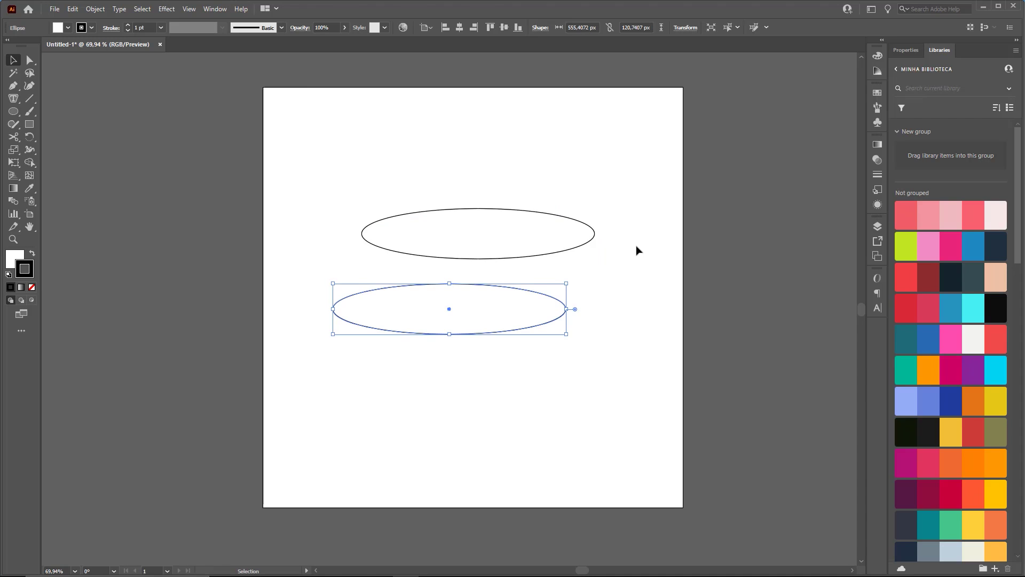
- Undo the ellipse duplication and the test moves, leaving the single original ellipse
key("ctrl+z")
key("ctrl+z")
left_click_drag(550, 215, 564, 268)
key("ctrl+z")
left_click_drag(468, 187, 523, 231)
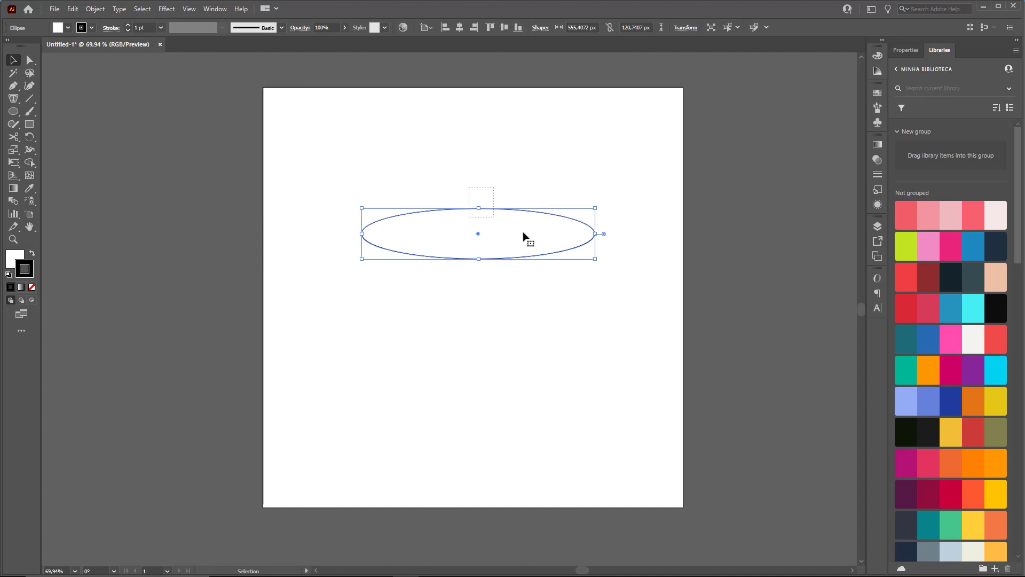
key("ctrl")
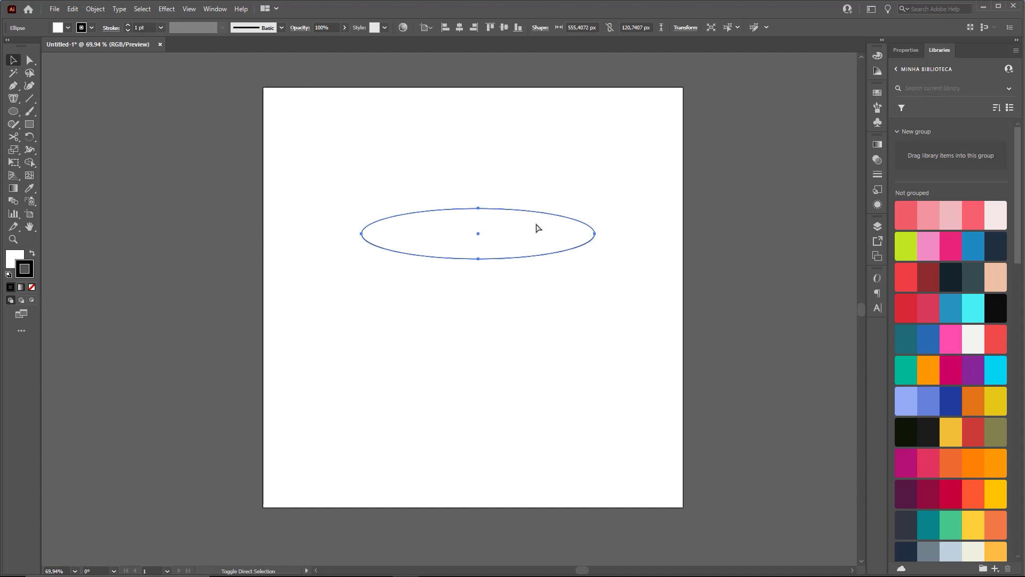
left_click(604, 179)
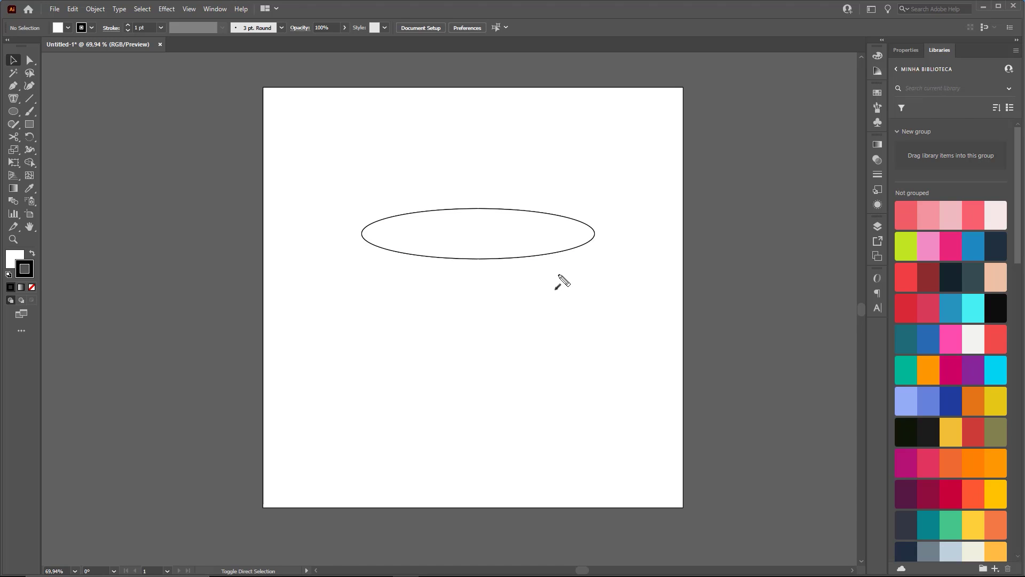
left_click_drag(233, 266, 12, 61)
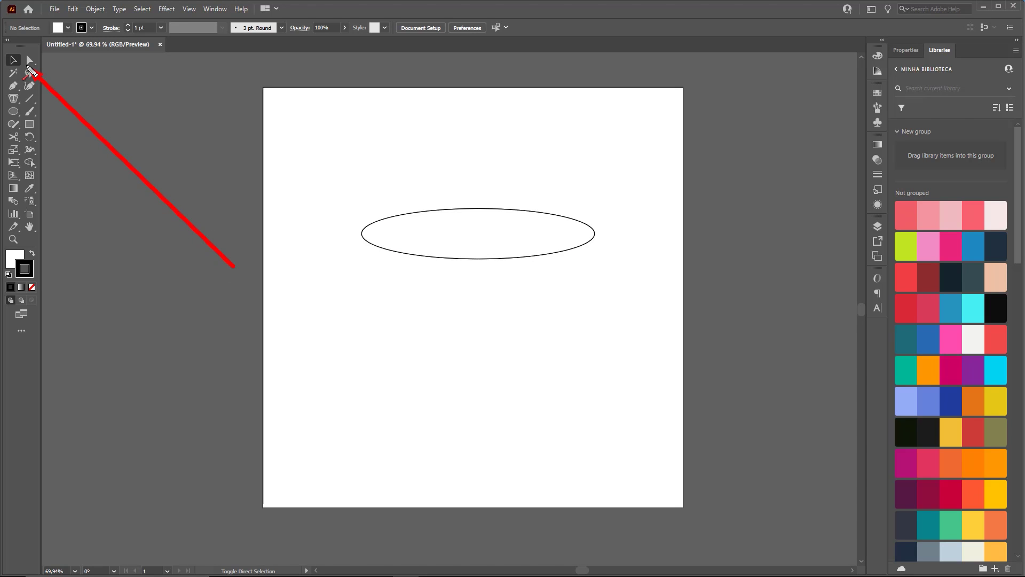
left_click_drag(438, 112, 465, 210)
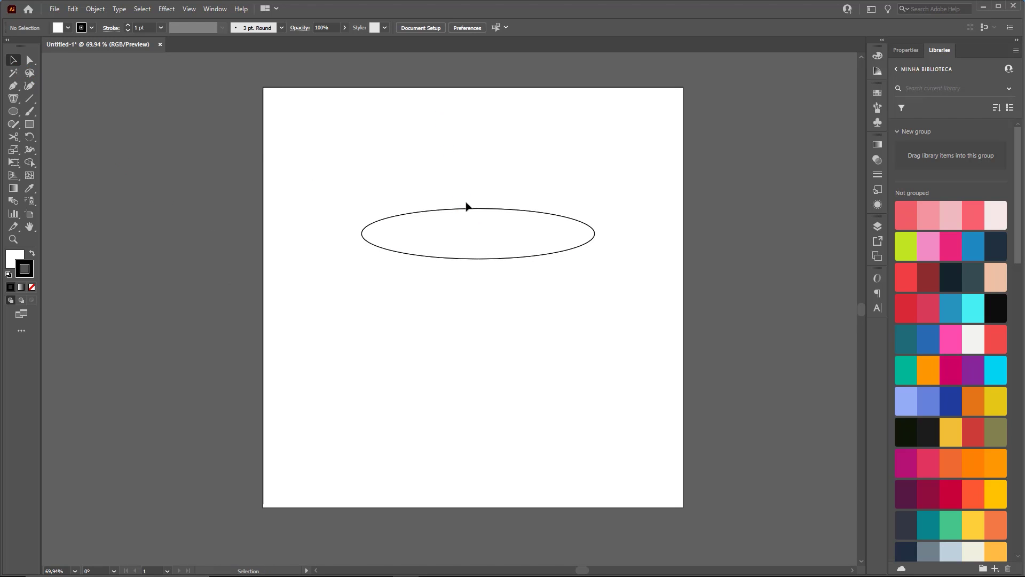
- Open the ellipse in isolation mode and activate the Direct Selection tool for editing its anchor points
left_click(469, 209)
key("ctrl+2")
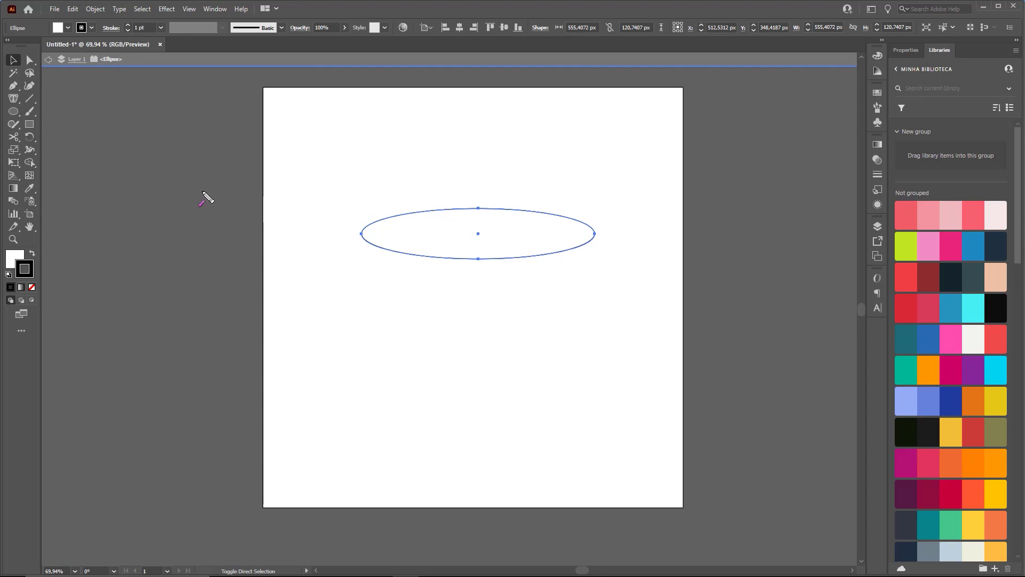
mouse_move(176, 235)
left_mouse_down()
mouse_move(117, 78)
mouse_move(64, 68)
mouse_move(460, 167)
mouse_move(434, 227)
mouse_move(450, 218)
mouse_move(439, 223)
mouse_move(489, 241)
mouse_move(375, 172)
mouse_move(70, 70)
mouse_move(107, 55)
mouse_move(259, 107)
mouse_move(450, 251)
mouse_move(336, 155)
mouse_move(33, 63)
left_mouse_up()
left_click(29, 61)
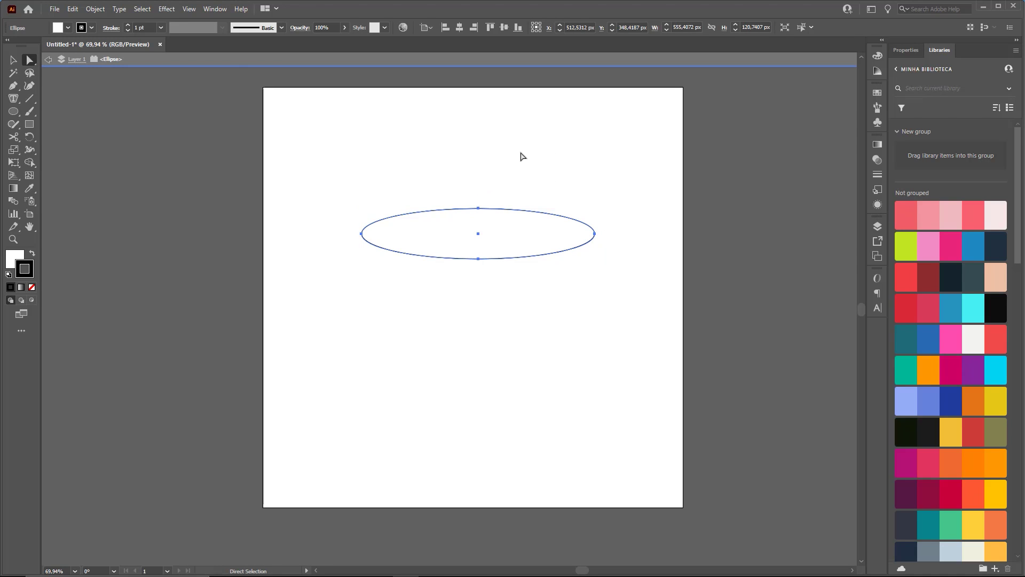
left_click_drag(524, 108, 484, 196)
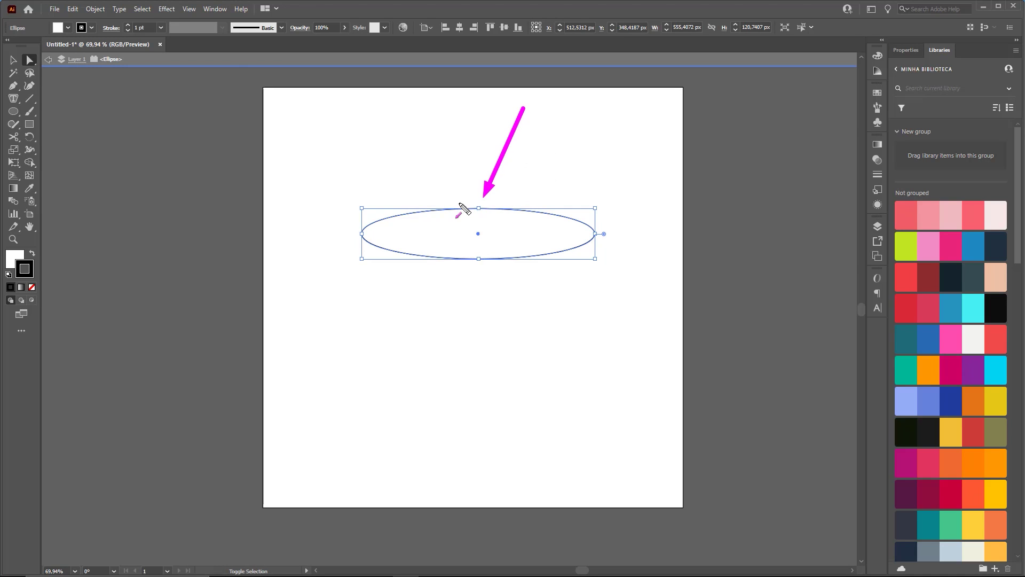
left_click_drag(267, 241, 352, 238)
left_click_drag(504, 377, 483, 264)
left_click_drag(737, 228, 602, 233)
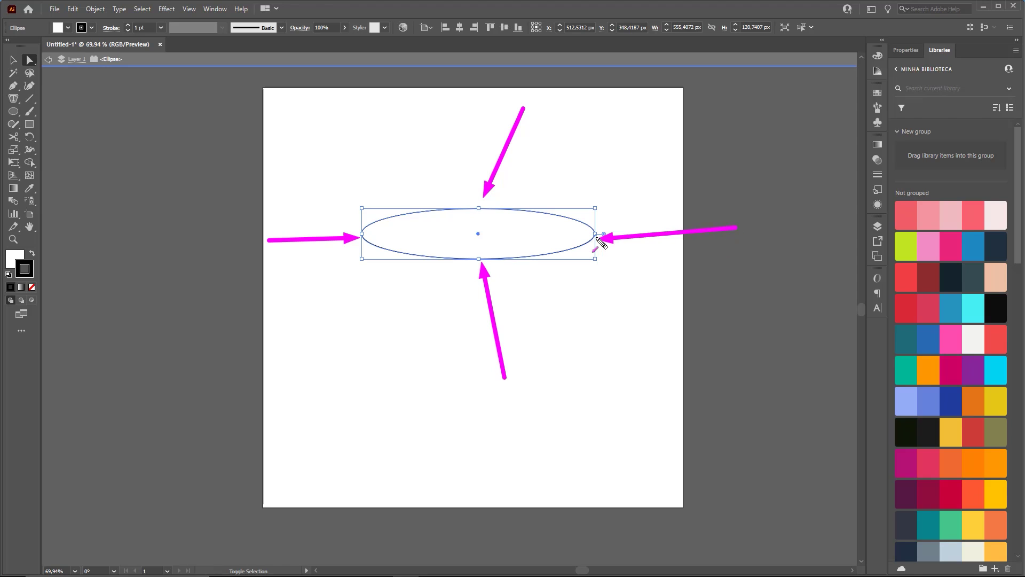
key("Escape")
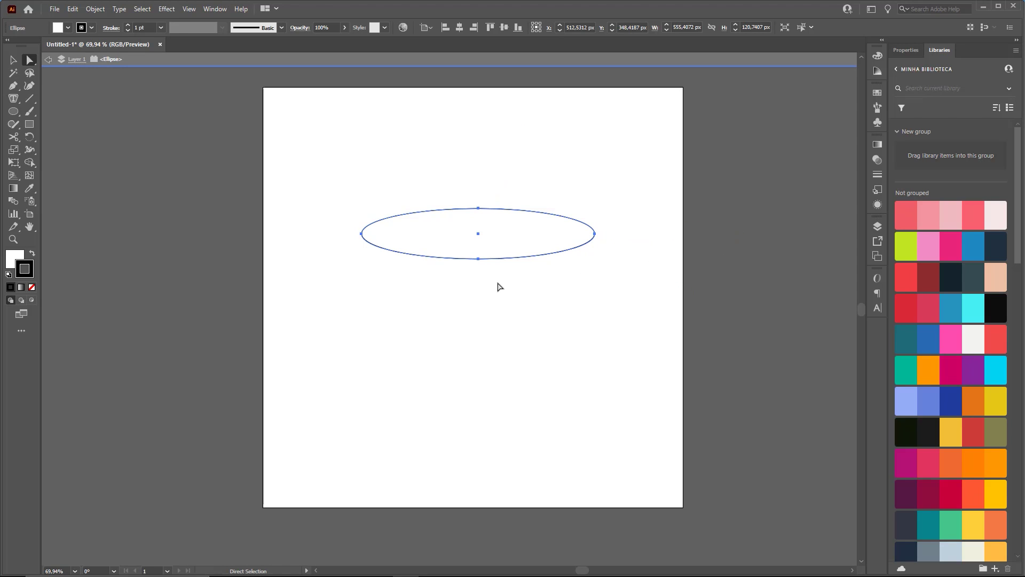
- Pull the ellipse's bottom anchor point straight down to about Y 618 px to form a bowl-shaped cup body
left_click_drag(477, 261, 479, 286)
left_click_drag(478, 294, 478, 349)
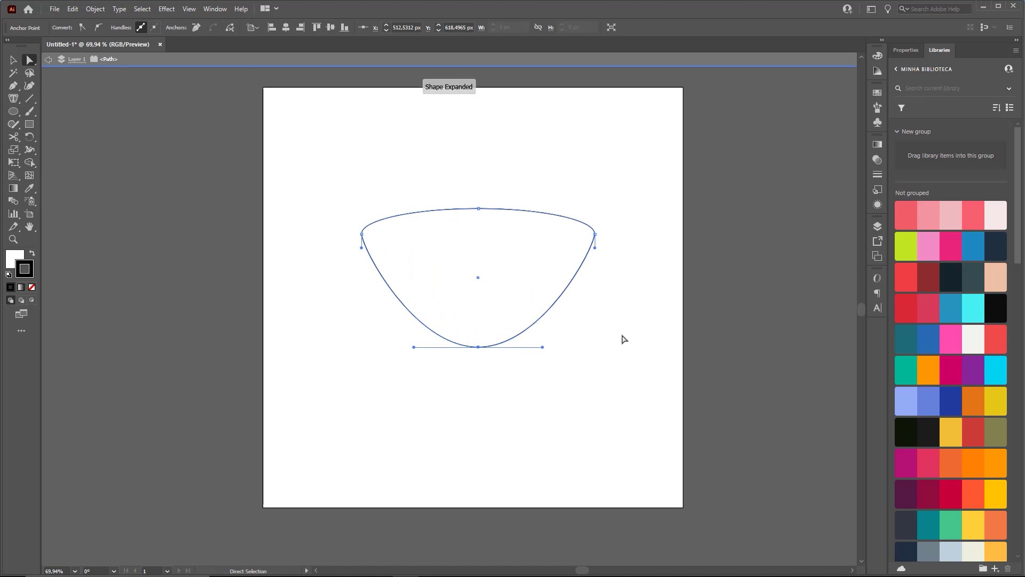
key("ctrl+shift")
left_click_drag(475, 475, 479, 352)
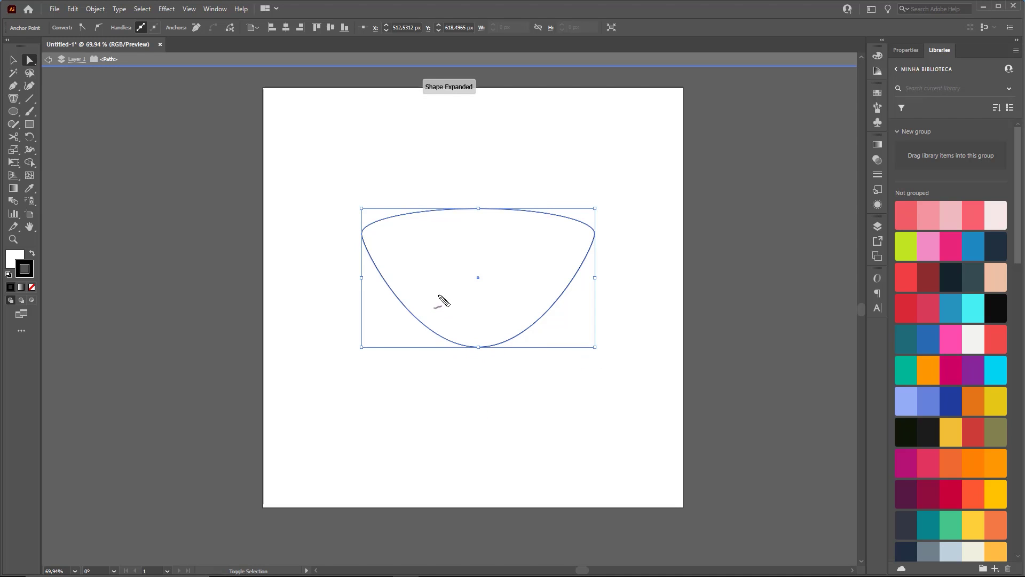
mouse_move(394, 288)
left_mouse_down()
mouse_move(448, 337)
mouse_move(495, 347)
mouse_move(582, 276)
left_mouse_up()
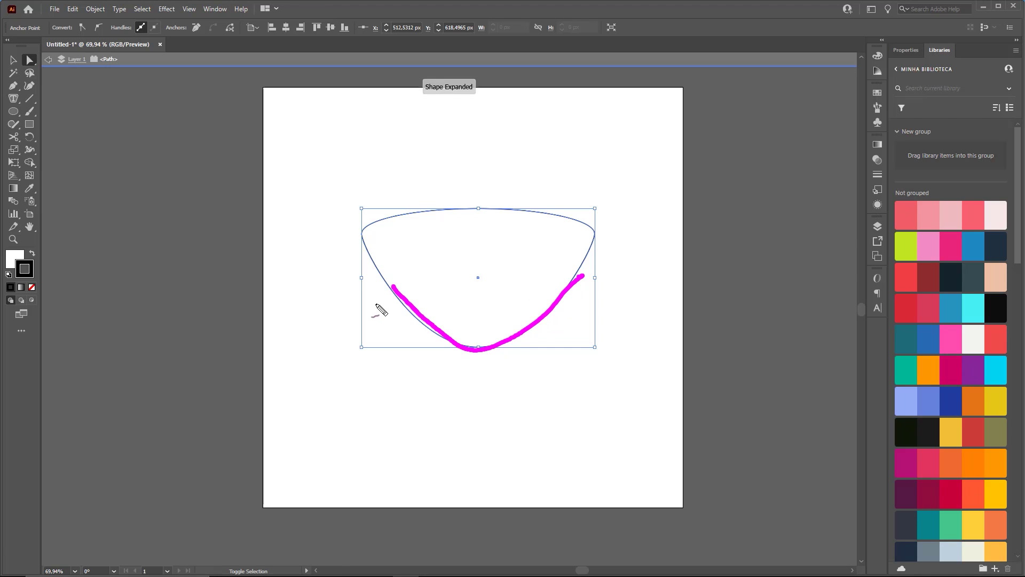
mouse_move(376, 306)
left_mouse_down()
mouse_move(415, 334)
mouse_move(488, 347)
mouse_move(604, 297)
left_mouse_up()
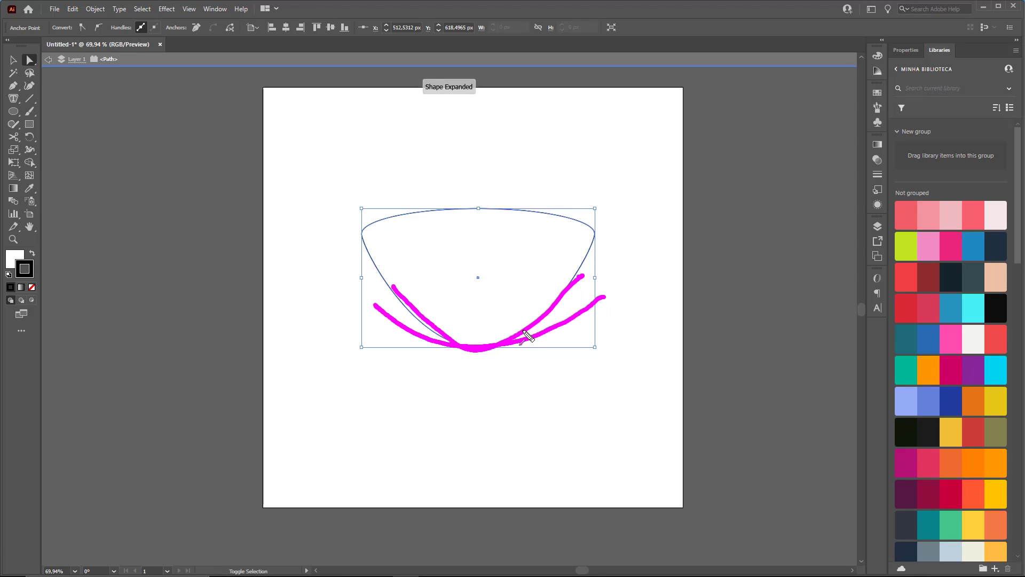
key("Escape")
key("ctrl+2")
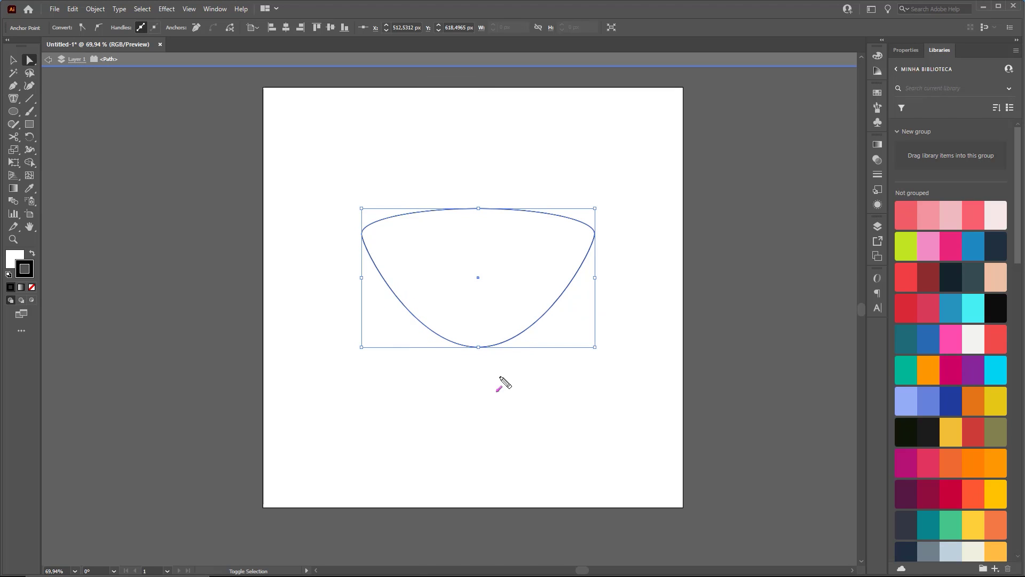
left_click_drag(484, 460, 484, 354)
key("Escape")
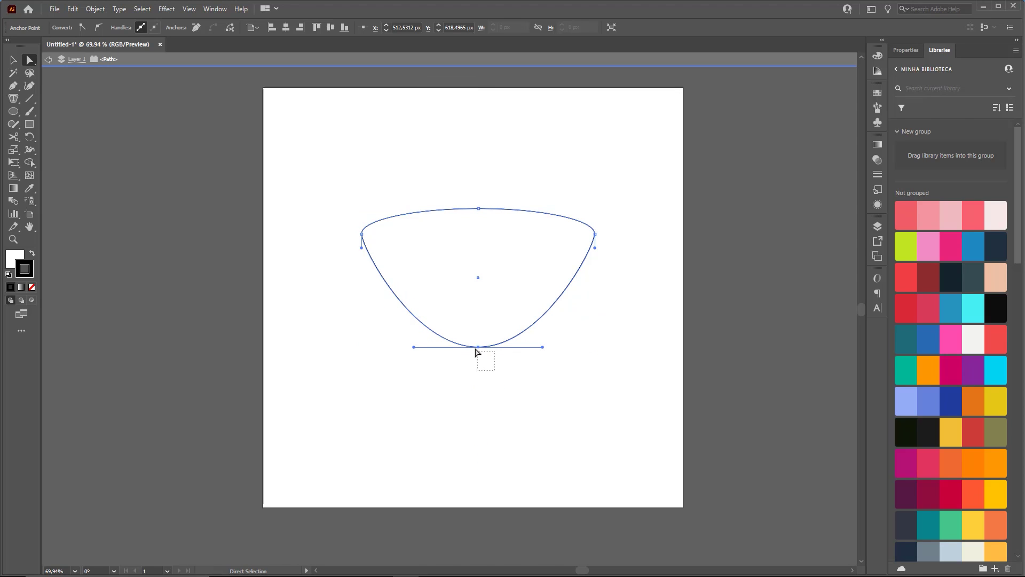
key("ctrl+2")
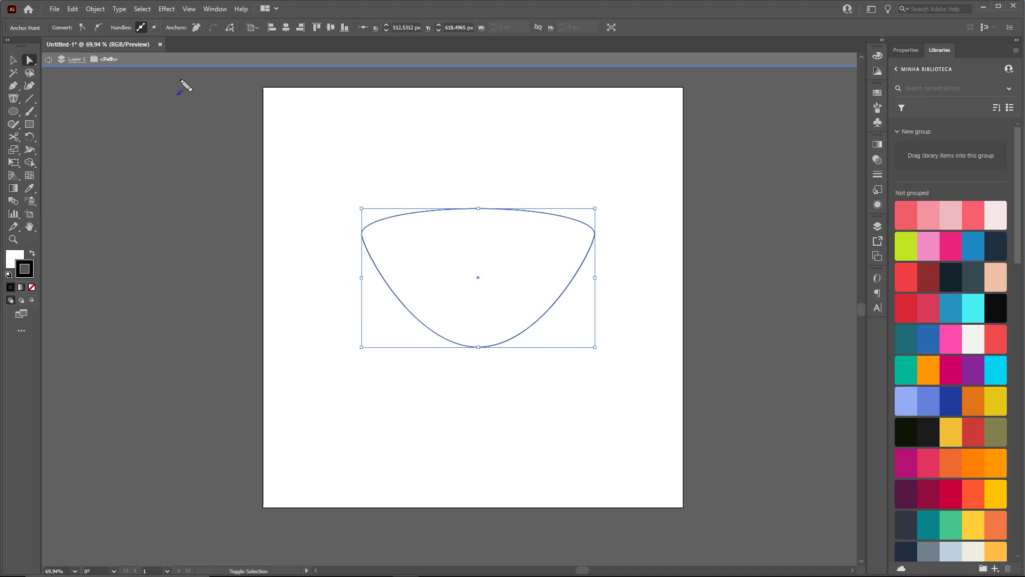
left_click_drag(184, 85, 19, 146)
key("ctrl+z")
left_click_drag(201, 108, 26, 154)
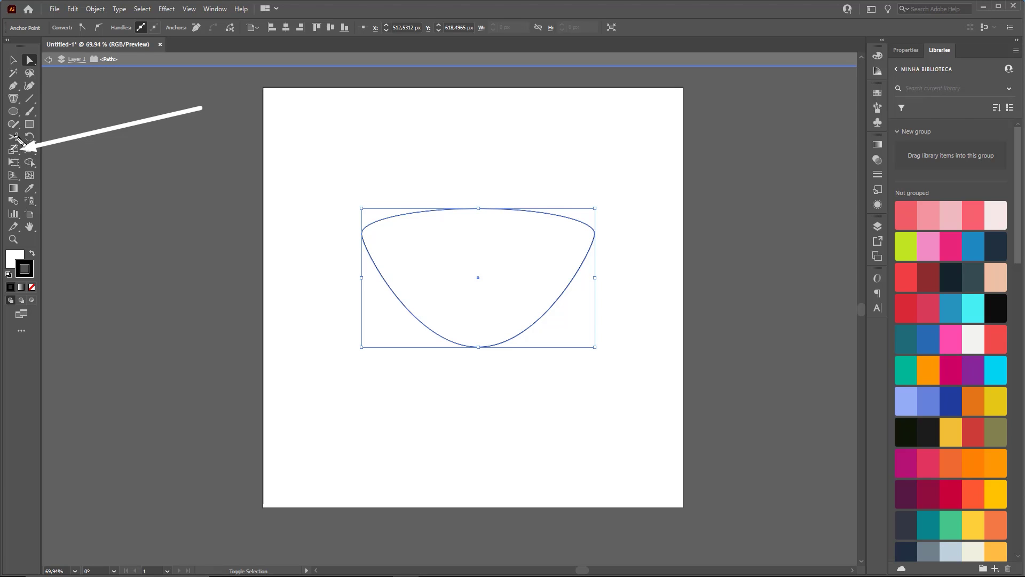
- Activate the Scale Tool for the selected bottom anchor point of the cup body
left_click(14, 149)
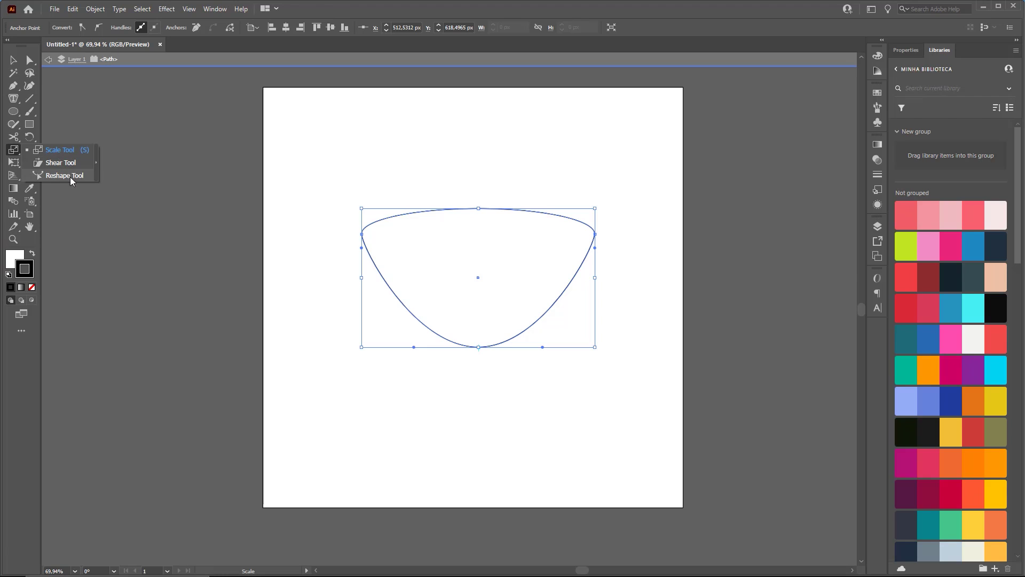
left_click(61, 151)
- Try scaling the bottom anchor point's handles by different amounts, undoing each attempt
left_click_drag(590, 329, 620, 339)
key("ctrl+z")
key("ctrl+z")
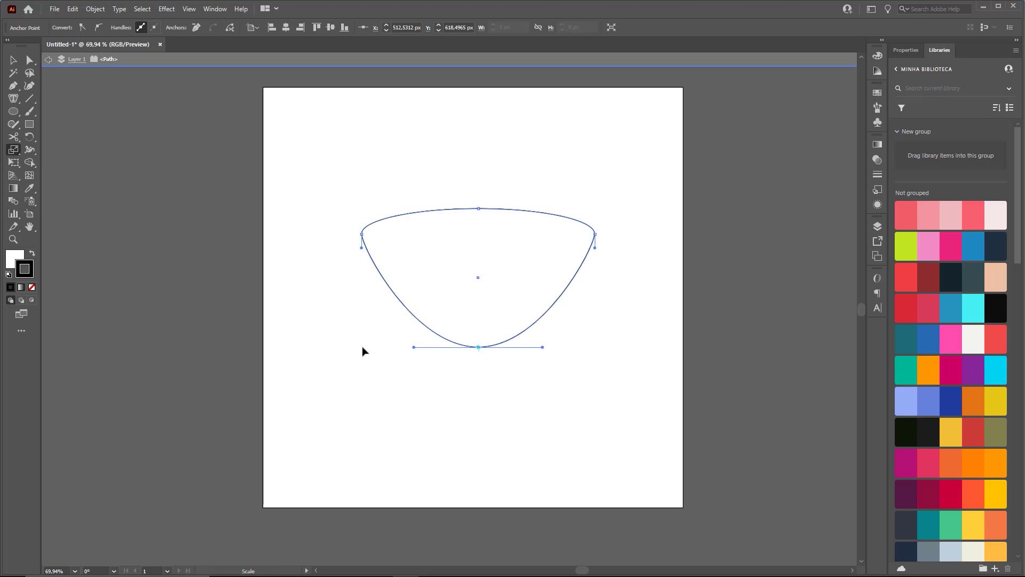
mouse_move(363, 351)
left_mouse_down()
mouse_move(311, 354)
mouse_move(363, 345)
left_mouse_up()
key("ctrl+z")
left_click_drag(567, 344, 641, 345)
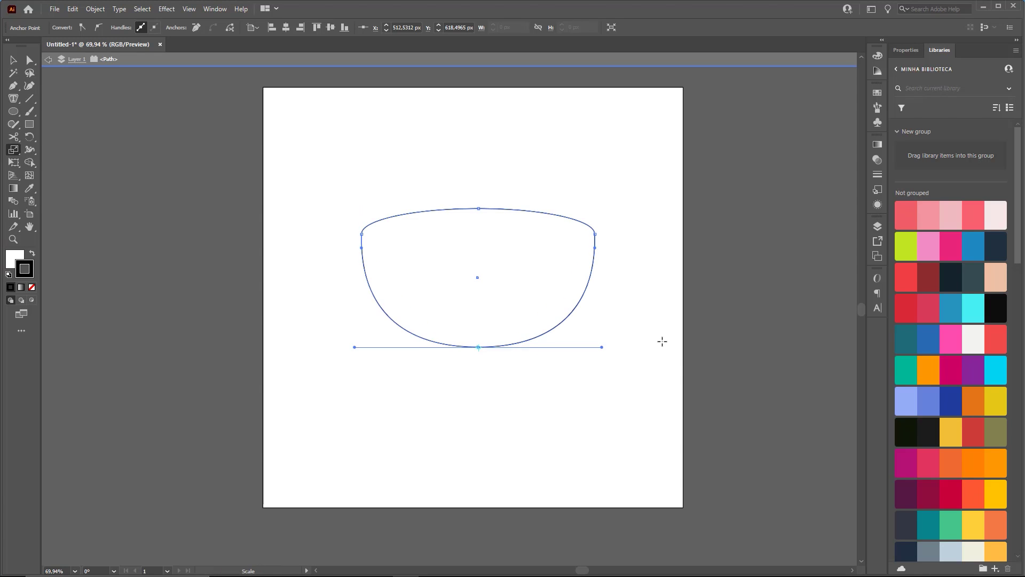
key("ctrl+z")
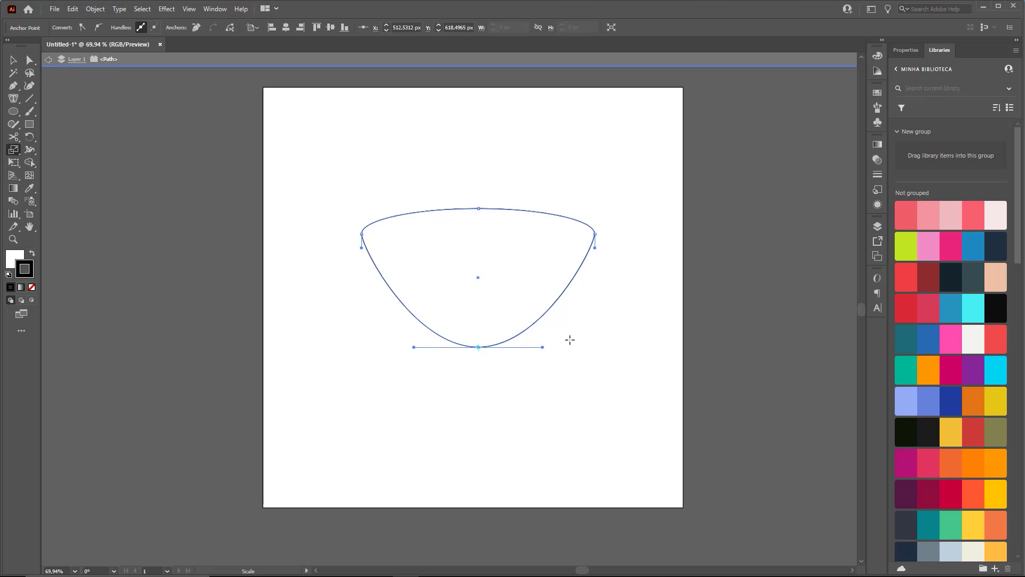
left_click_drag(611, 343, 766, 349)
key("ctrl+z")
key("ctrl+z")
- Widen the bottom anchor point's handles horizontally by scaling until the cup body is fully rounded, and deselect it
left_click_drag(620, 345, 750, 347)
key("v")
left_click(730, 345)
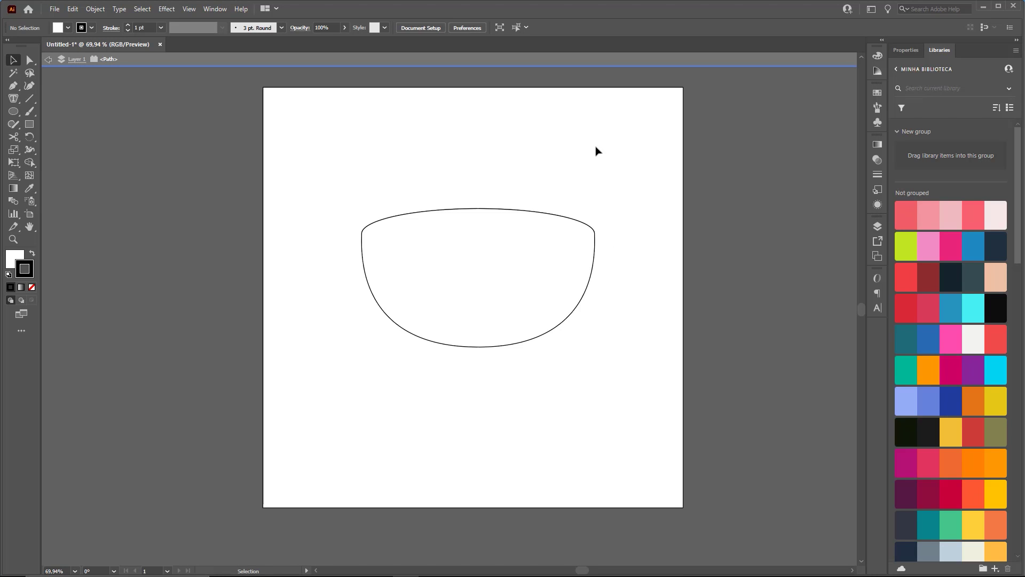
- Leave the cup body's isolation mode and return to the whole artwork
key("ctrl")
mouse_move(479, 89)
left_mouse_down()
mouse_move(508, 180)
mouse_move(560, 186)
mouse_move(212, 230)
mouse_move(579, 183)
mouse_move(346, 163)
mouse_move(363, 322)
mouse_move(552, 264)
mouse_move(360, 185)
mouse_move(410, 222)
mouse_move(511, 187)
mouse_move(442, 222)
mouse_move(406, 197)
mouse_move(48, 69)
mouse_move(77, 94)
left_mouse_up()
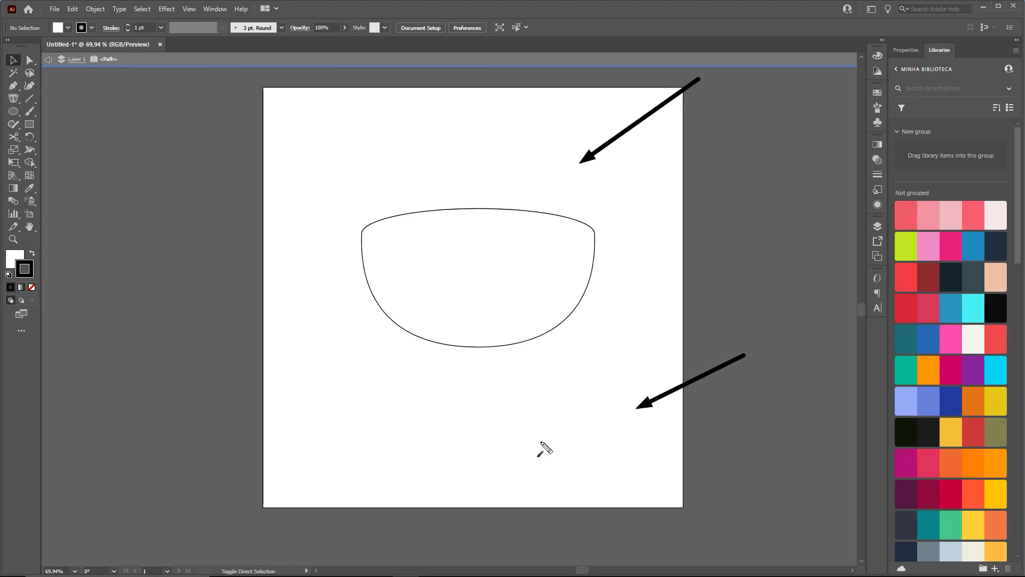
double_click(438, 140)
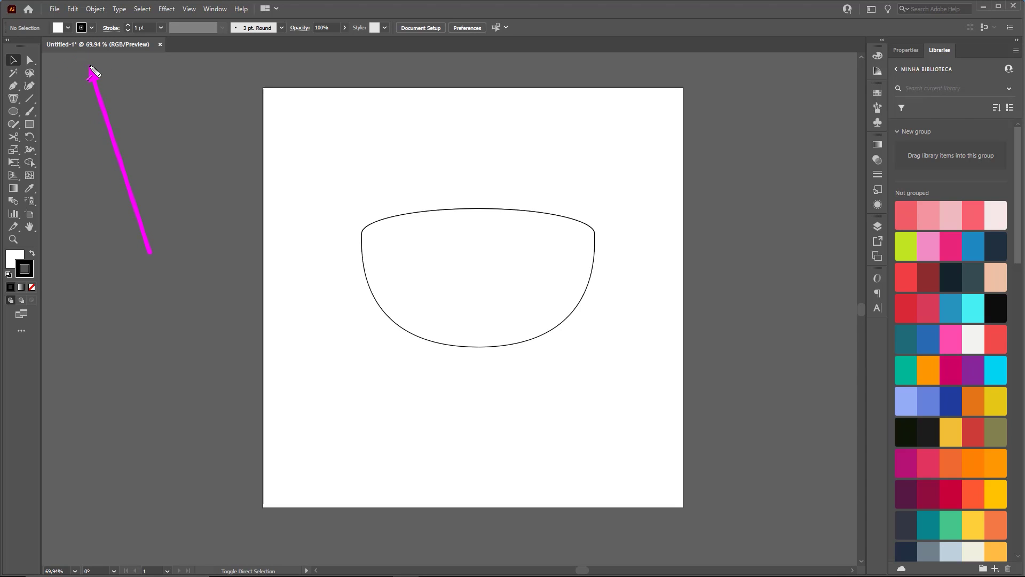
key("Escape")
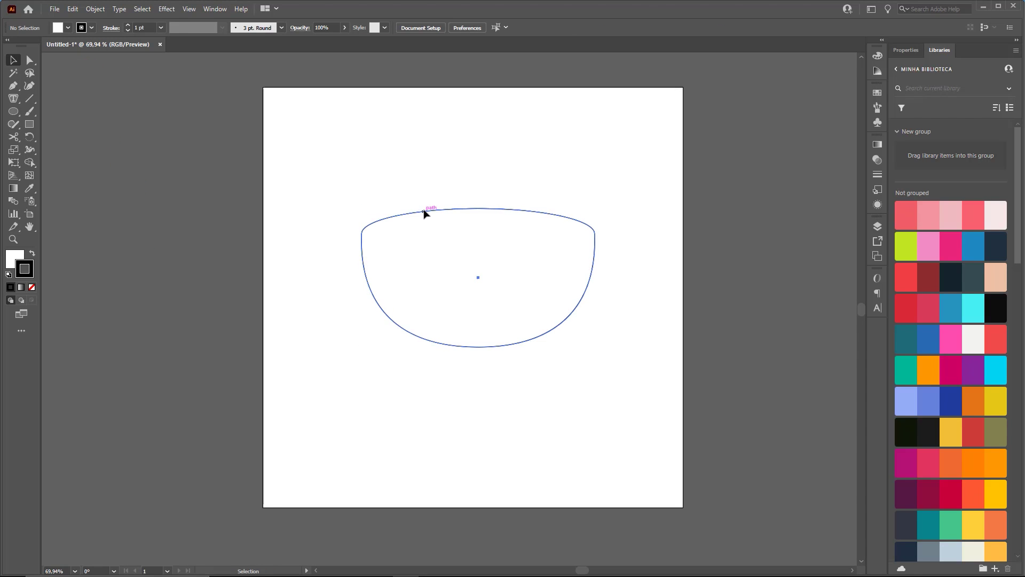
- Reopen the cup body path in isolation mode and exit it again
double_click(426, 213)
key("Escape")
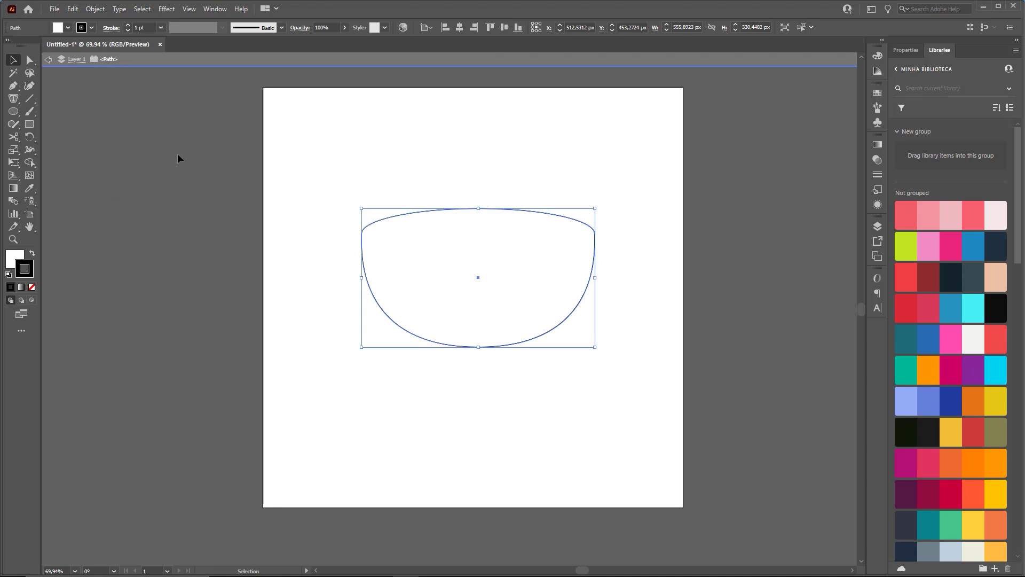
double_click(177, 153)
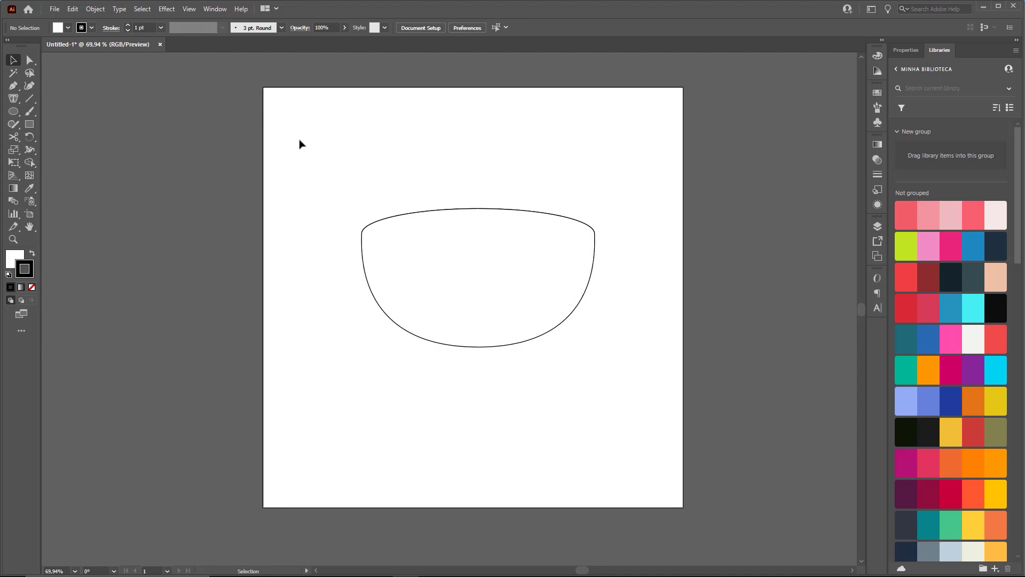
- Send the cup body shape to the back, behind the rim ellipse, and deselect it
left_click(591, 278)
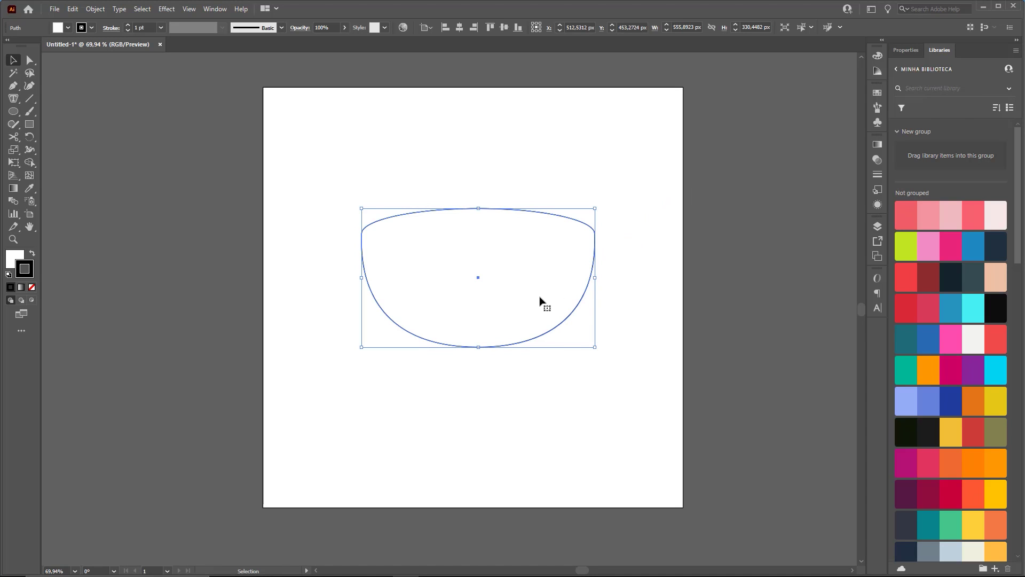
right_click(506, 265)
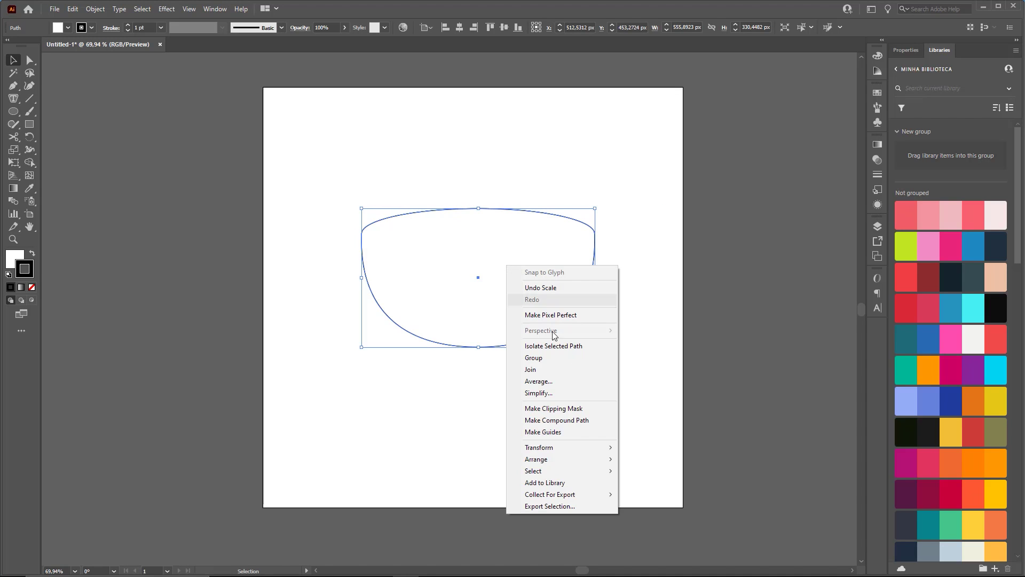
mouse_move(564, 460)
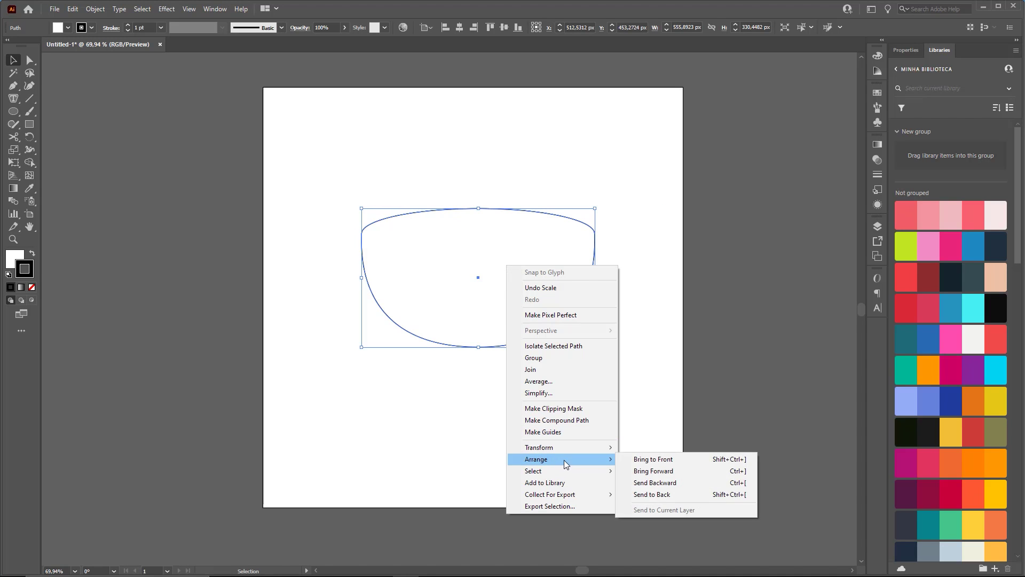
left_click(665, 495)
left_click(657, 280)
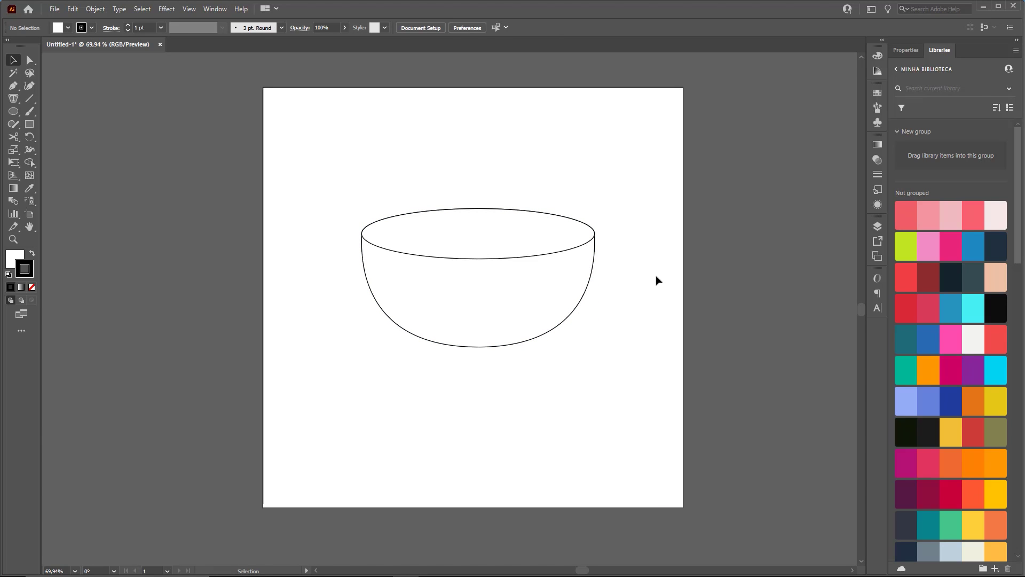
key("n")
mouse_move(398, 129)
left_mouse_down()
mouse_move(438, 99)
mouse_move(435, 132)
left_mouse_up()
mouse_move(545, 125)
left_mouse_down()
mouse_move(647, 110)
mouse_move(569, 128)
mouse_move(648, 119)
mouse_move(642, 153)
mouse_move(648, 123)
left_mouse_up()
key("ctrl+z")
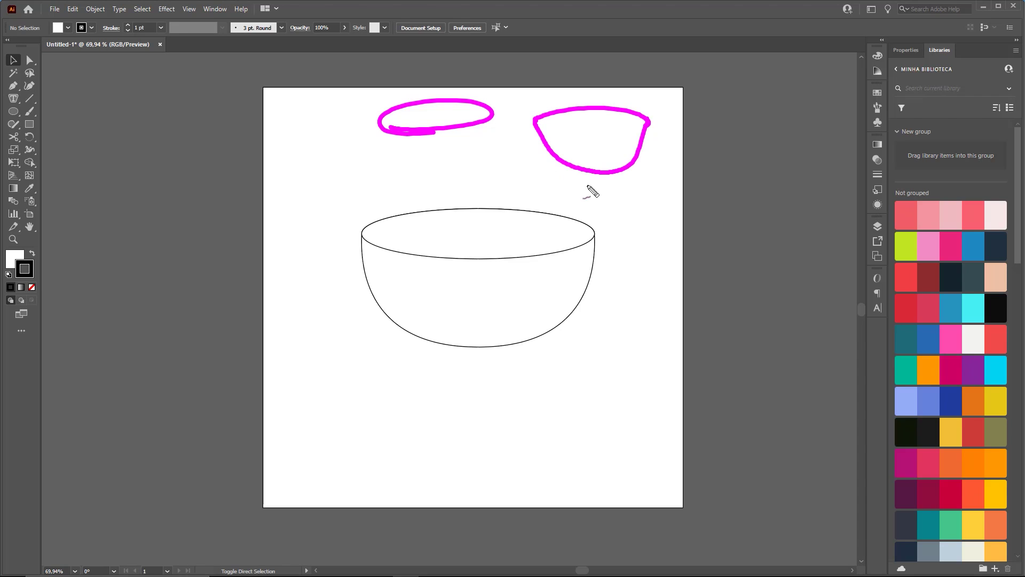
left_click_drag(472, 176, 455, 140)
left_click_drag(510, 167, 575, 128)
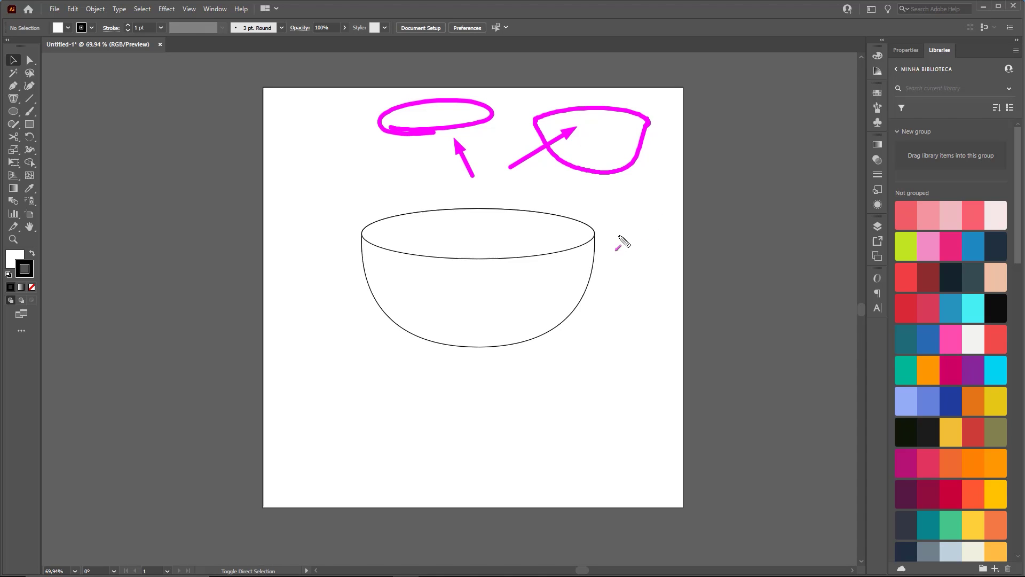
key("ctrl+z")
key("ctrl+z")
key("ctrl+z")
key("ctrl+z")
left_click_drag(674, 147, 491, 233)
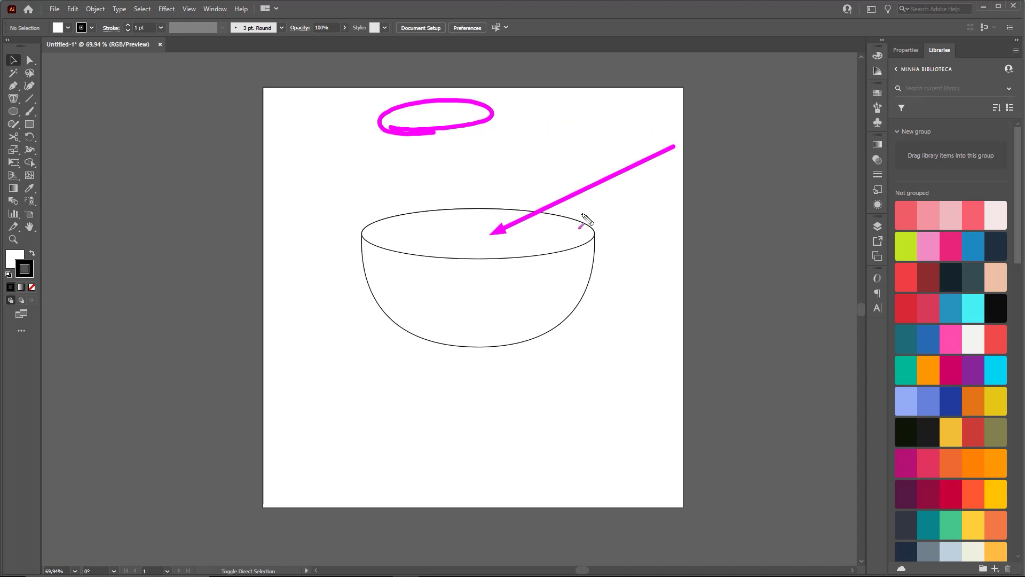
key("Escape")
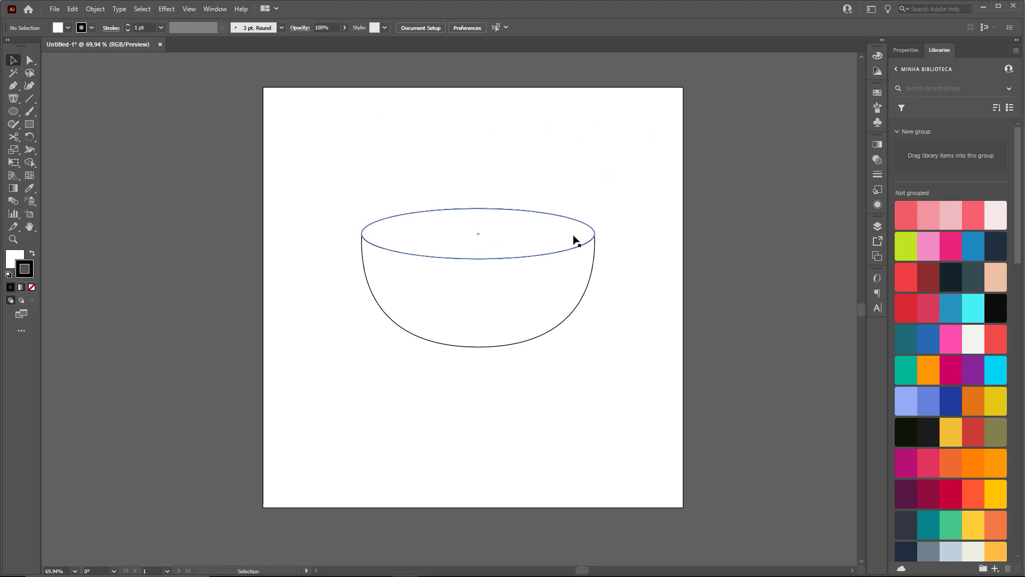
- Scale the rim ellipse down about its centre to about 500 by 84 px to form the cup's inner opening
left_click(460, 258)
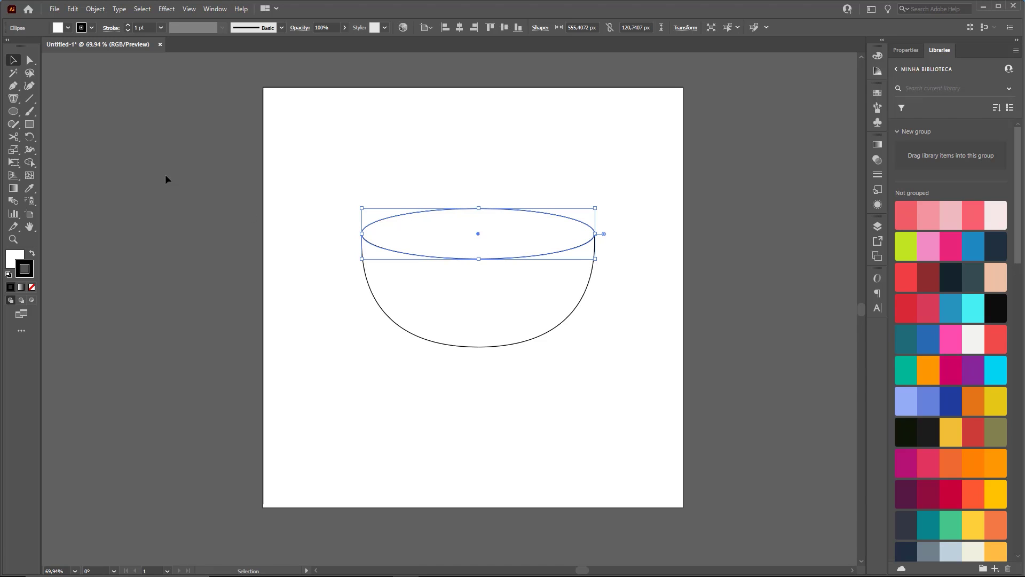
left_click(13, 150)
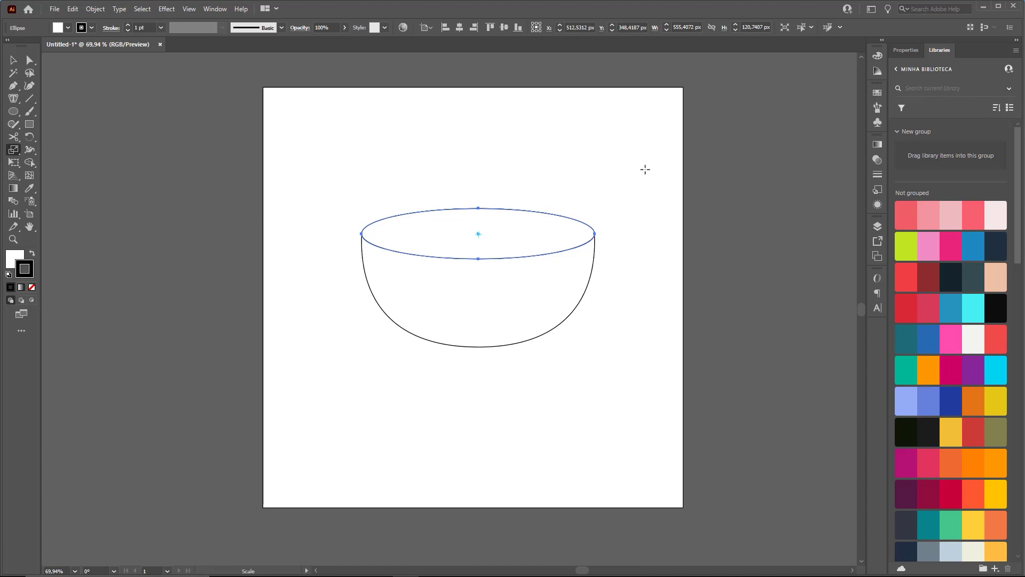
left_click_drag(650, 175, 636, 192)
key("v")
left_click(669, 204)
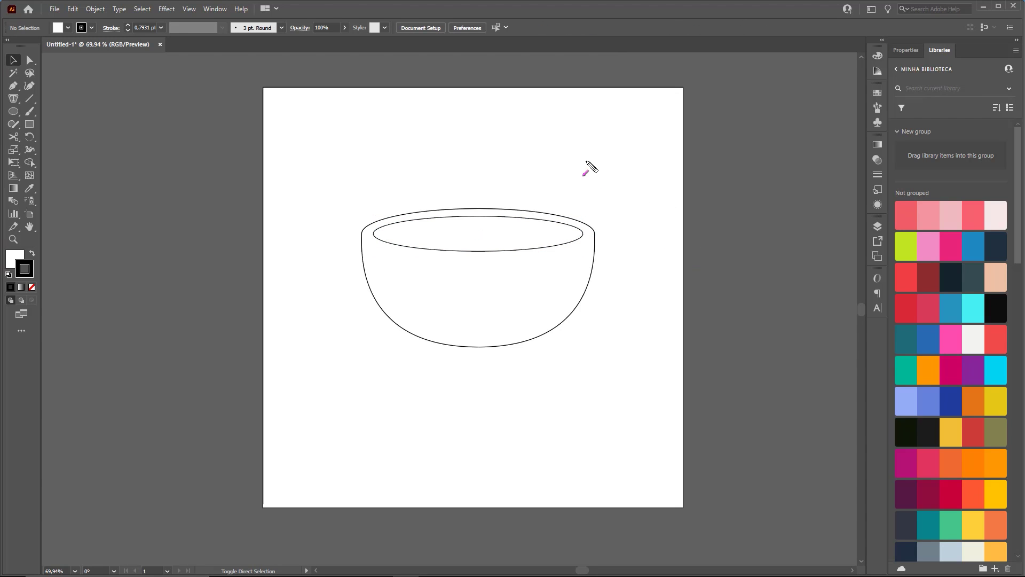
- Duplicate the inner ellipse straight down so the copy sits slightly below and overlaps the original, and deselect it
mouse_move(610, 140)
left_mouse_down()
mouse_move(538, 238)
mouse_move(492, 238)
mouse_move(547, 290)
mouse_move(478, 313)
mouse_move(530, 299)
left_mouse_up()
scroll(511, 274, "up", 1)
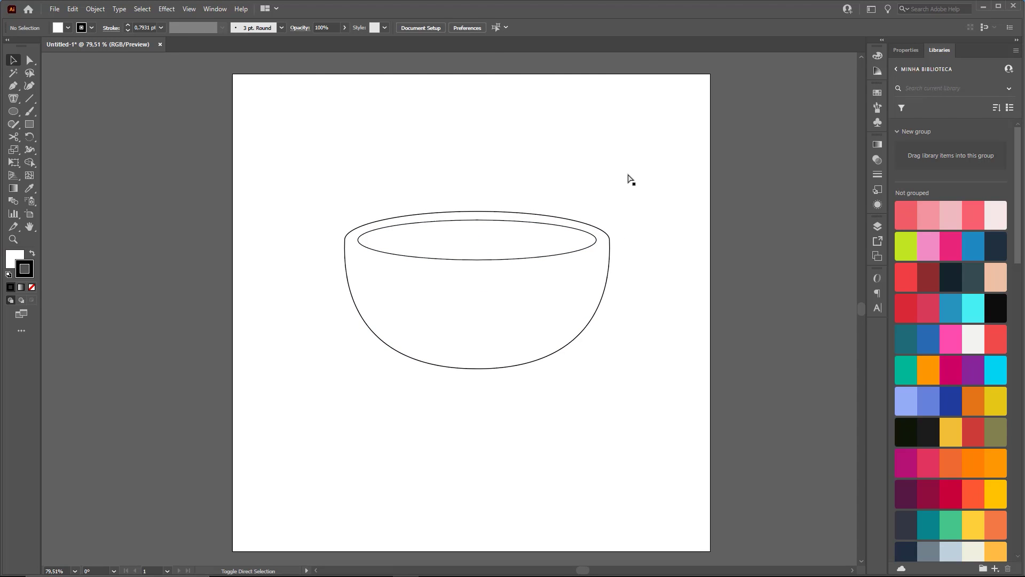
left_click(446, 258)
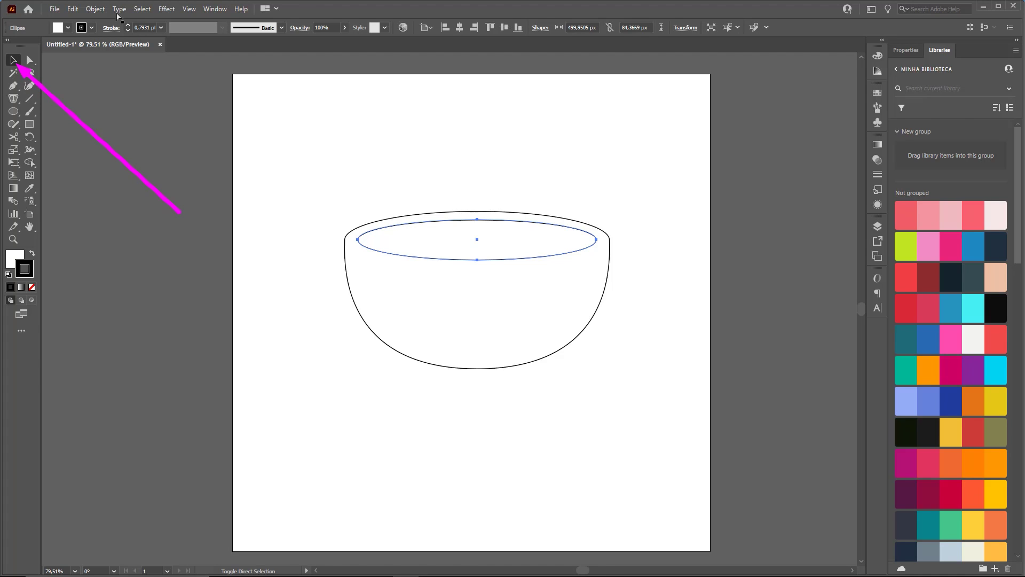
left_click(450, 260)
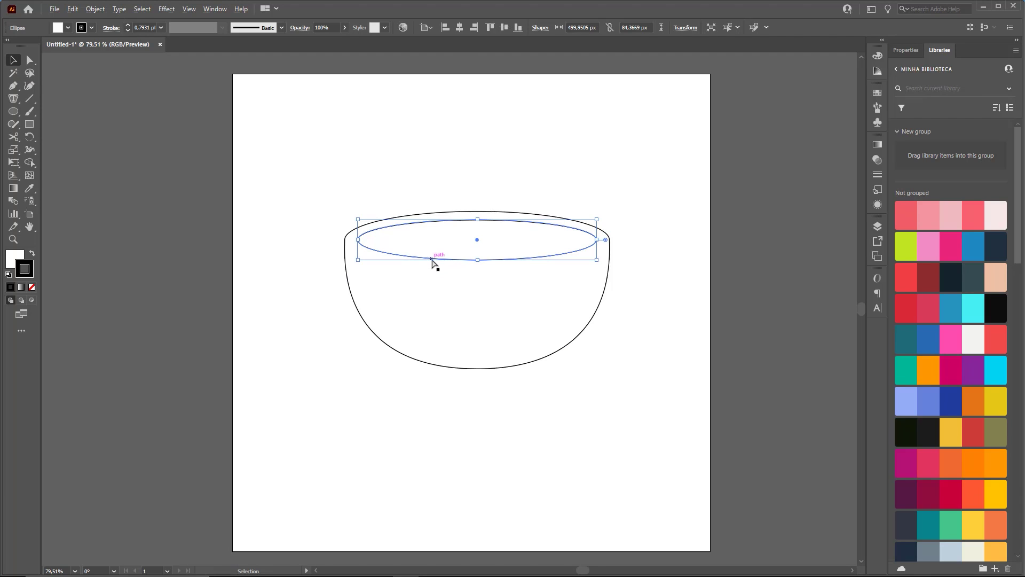
mouse_move(435, 261)
left_mouse_down()
mouse_move(434, 274)
mouse_move(435, 262)
mouse_move(423, 271)
mouse_move(452, 272)
left_mouse_up()
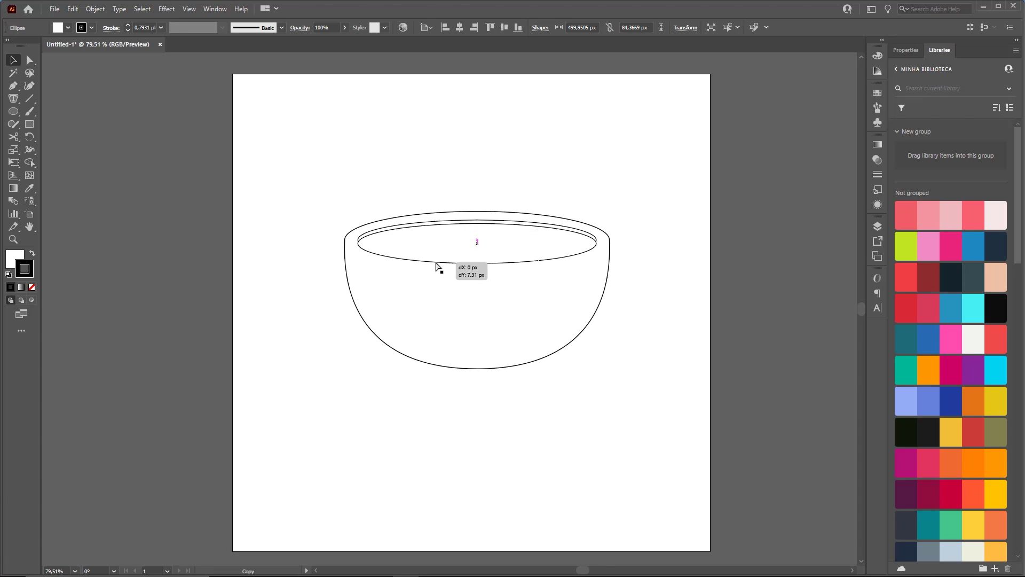
left_click_drag(435, 268, 436, 269)
left_click(697, 246)
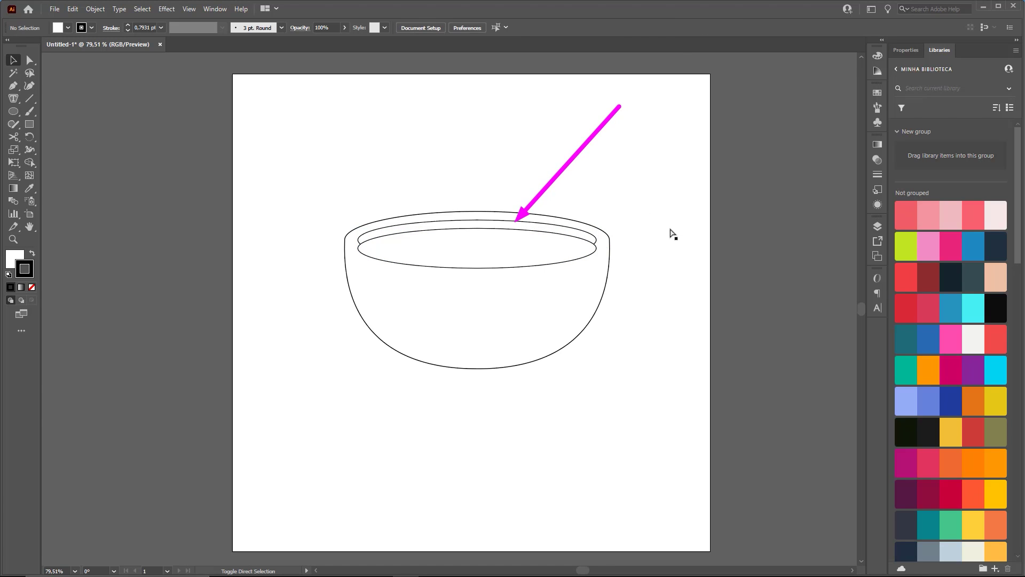
- Remove the lower crescent of the two overlapping inner ellipses with the Shape Builder Tool, leaving the coffee surface inside the opening
left_click(399, 223)
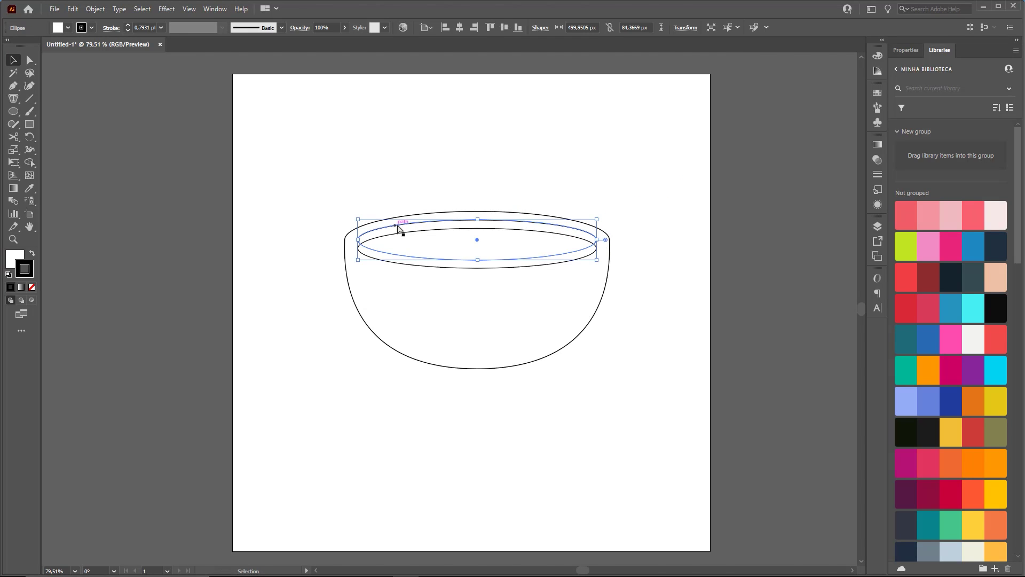
left_click(455, 268, "shift")
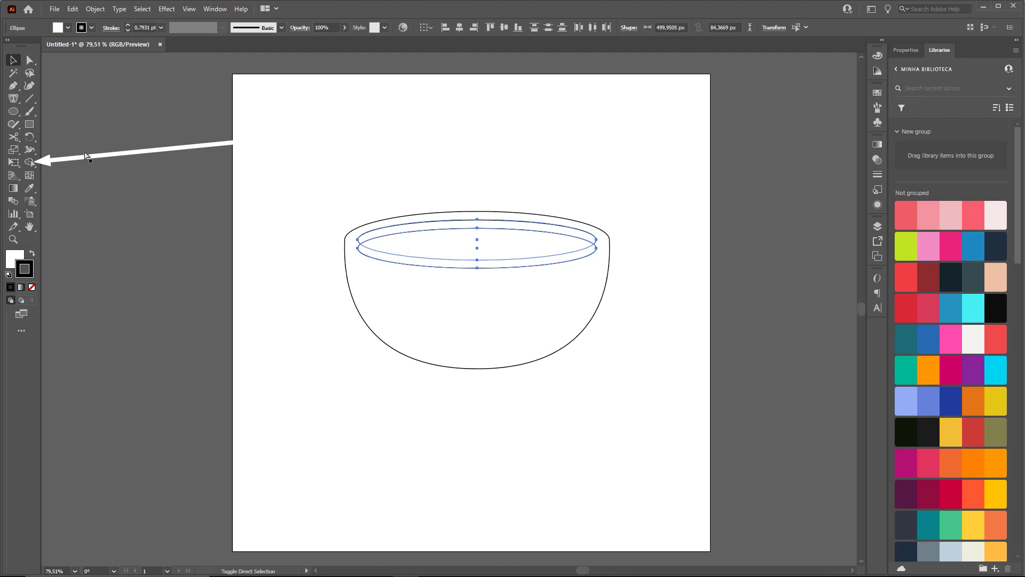
left_click(31, 164)
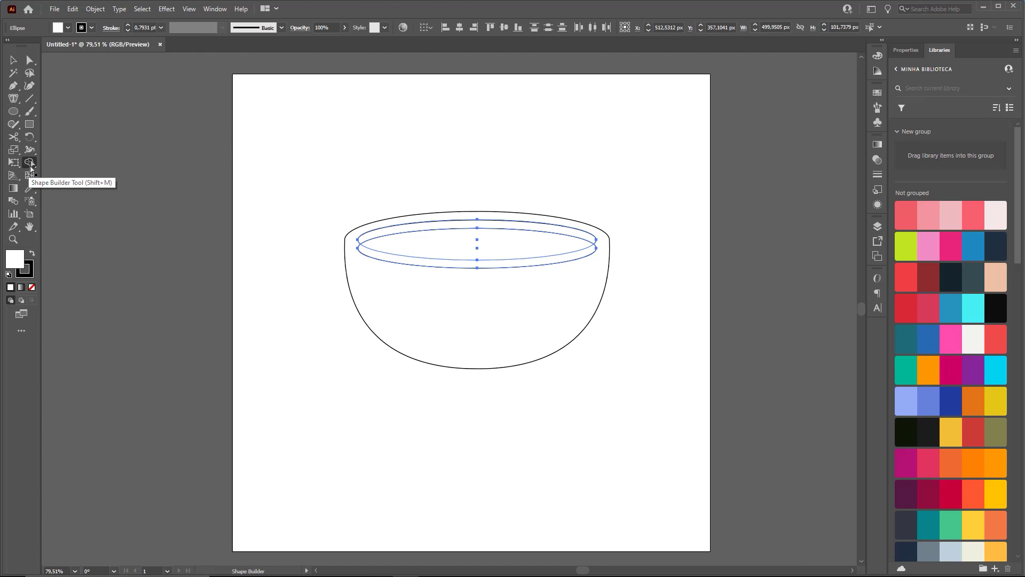
left_click(32, 166)
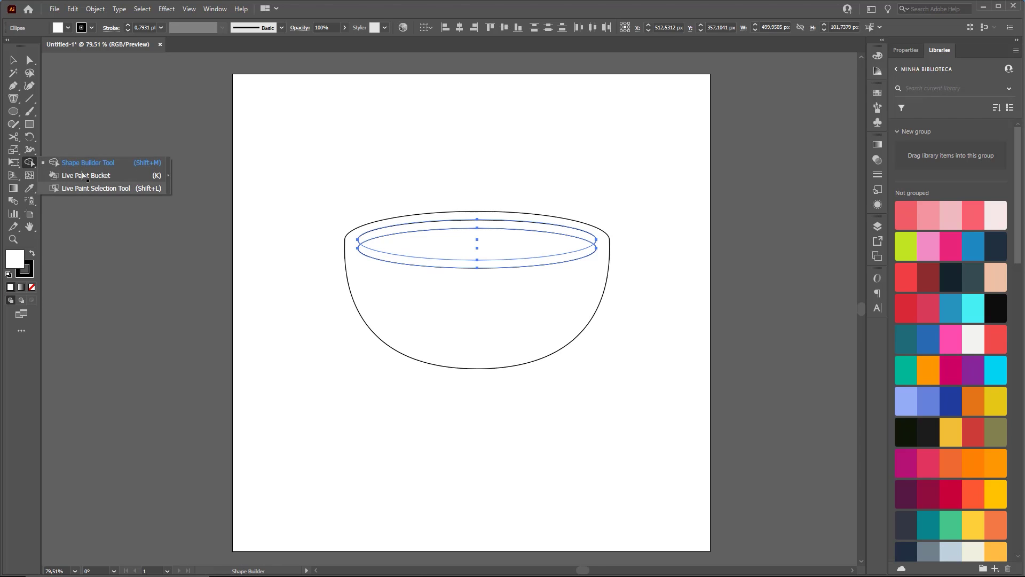
left_click(160, 162)
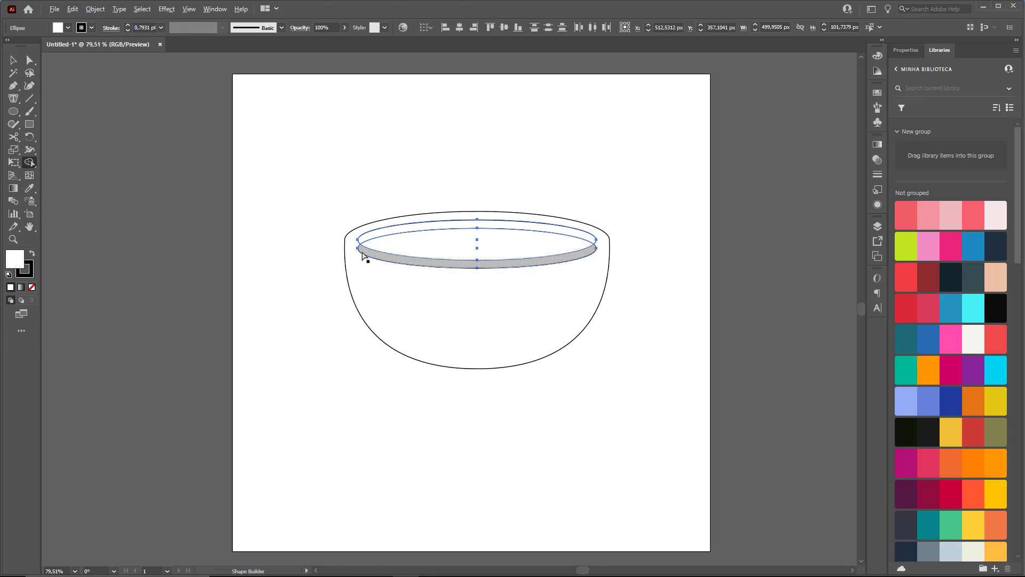
left_click(387, 261)
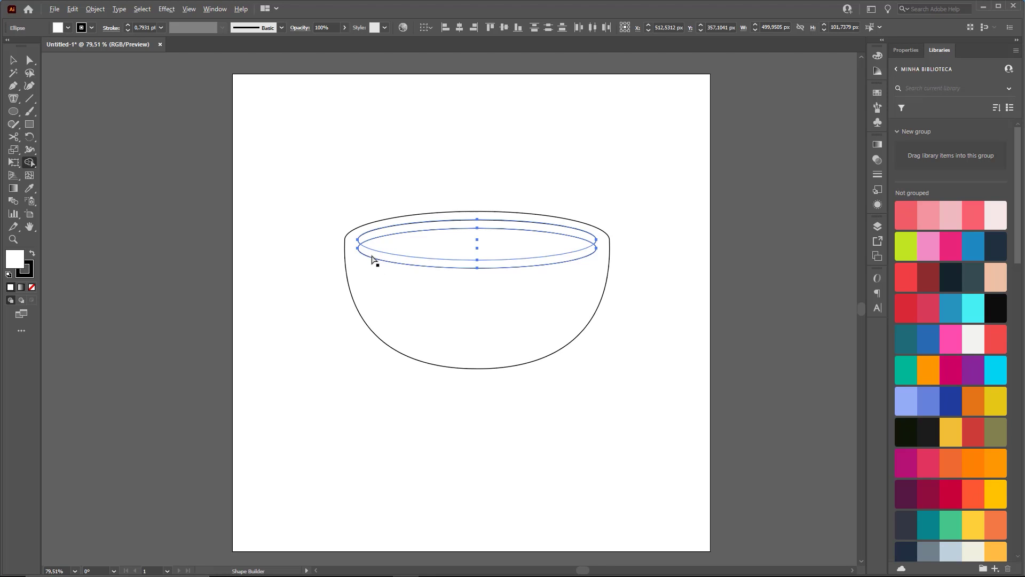
left_click_drag(377, 278, 430, 270)
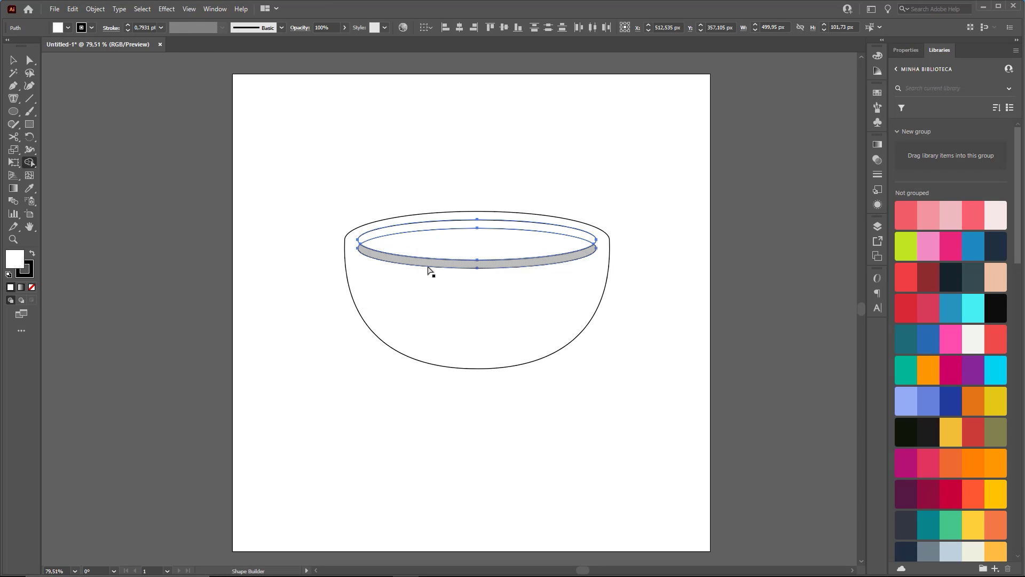
left_click(408, 262, "alt")
key("v")
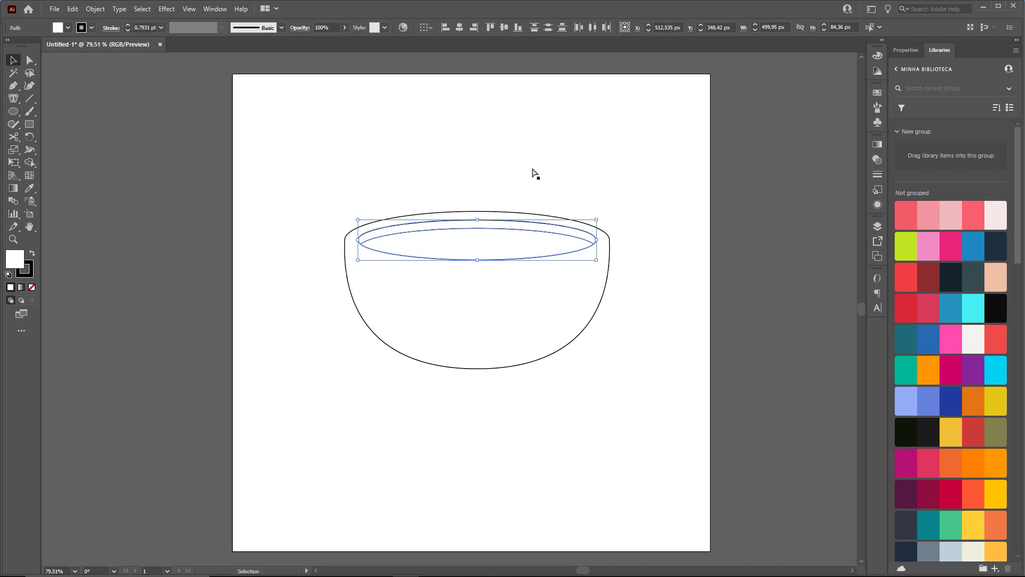
left_click(533, 169)
key("ctrl")
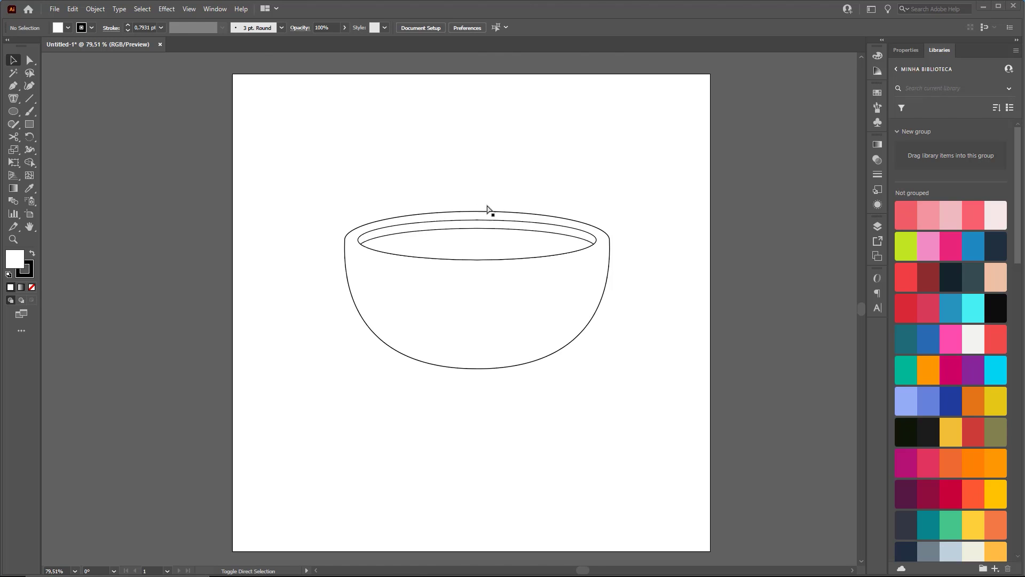
left_click(407, 223)
key("ctrl+shift+a")
left_click_drag(382, 230, 585, 231)
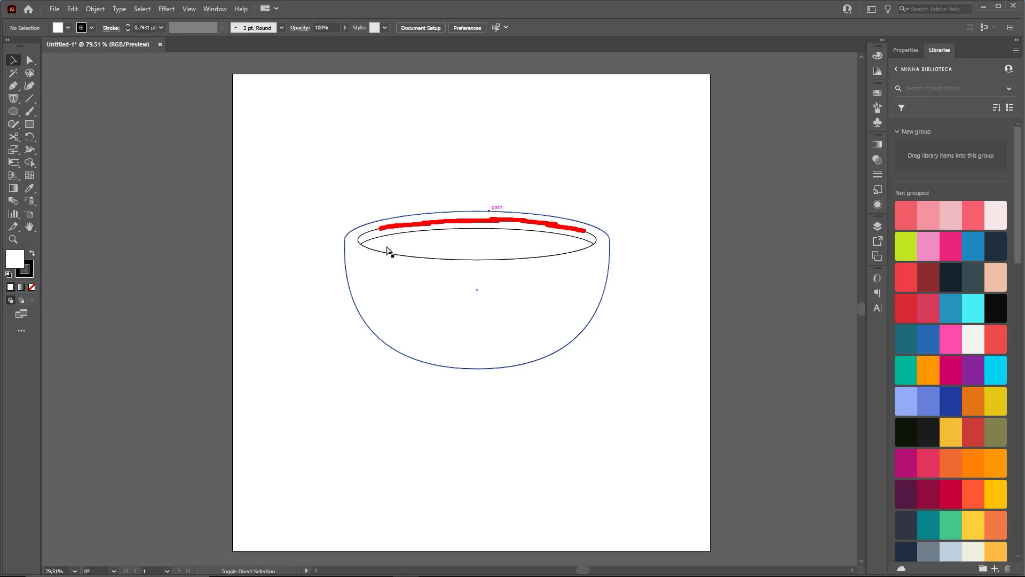
- Split the inner opening ellipse at two points on its upper edge with the Scissors Tool and deselect it
left_click(411, 226)
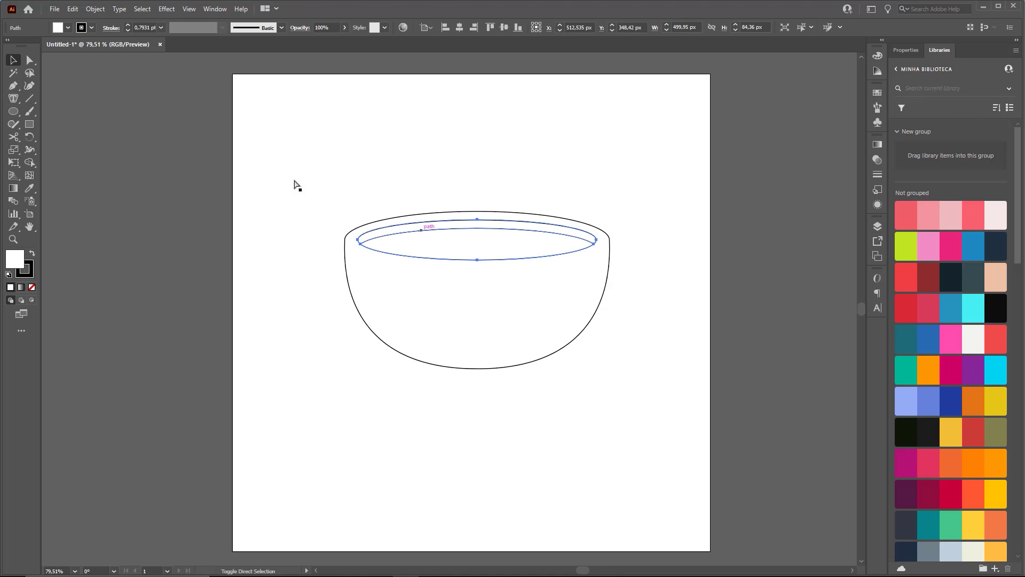
mouse_move(324, 97)
left_mouse_down()
mouse_move(54, 144)
mouse_move(18, 139)
left_mouse_up()
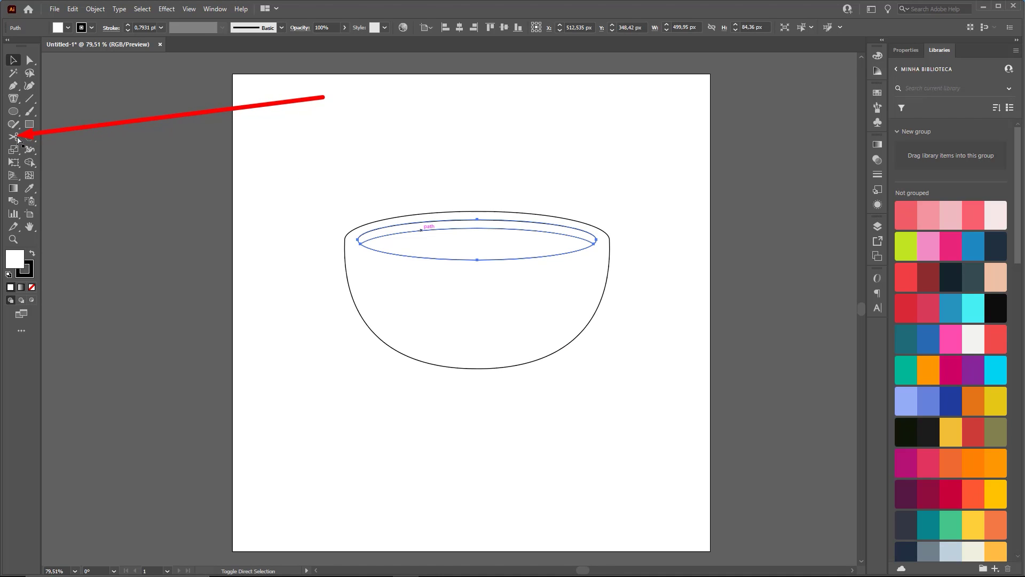
left_click(21, 140)
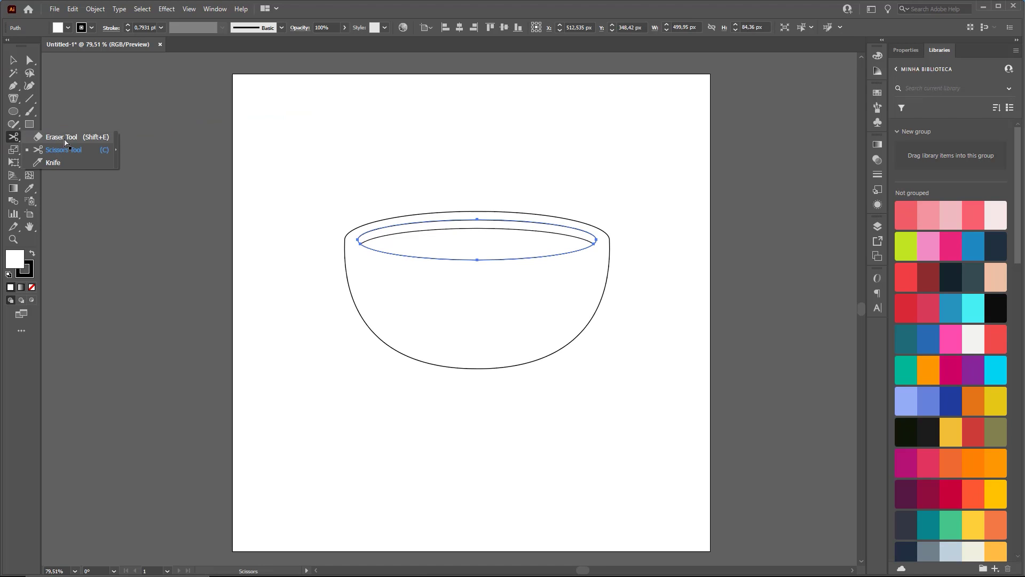
left_click(62, 137)
left_click_drag(13, 137, 48, 141)
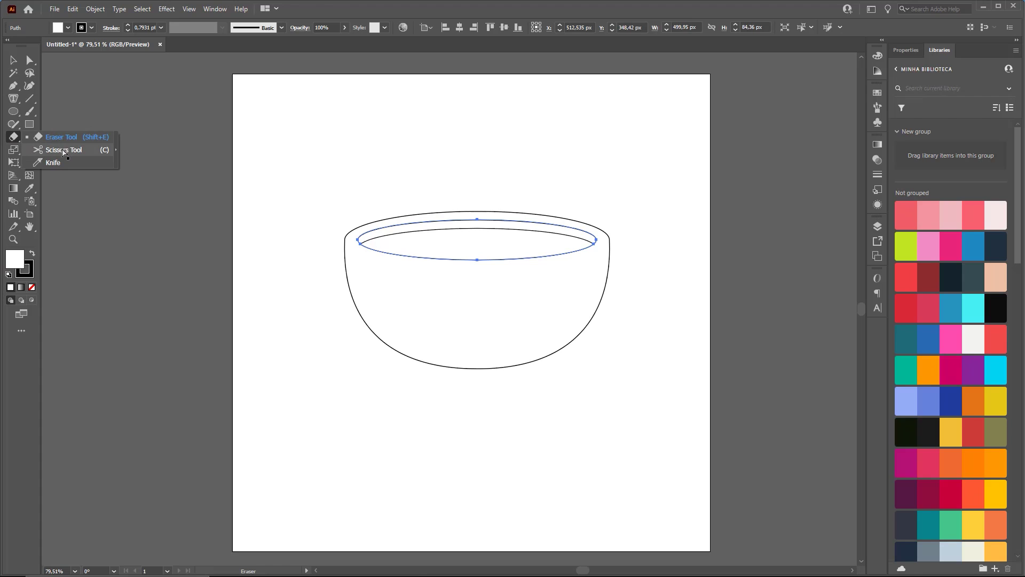
left_click(65, 151)
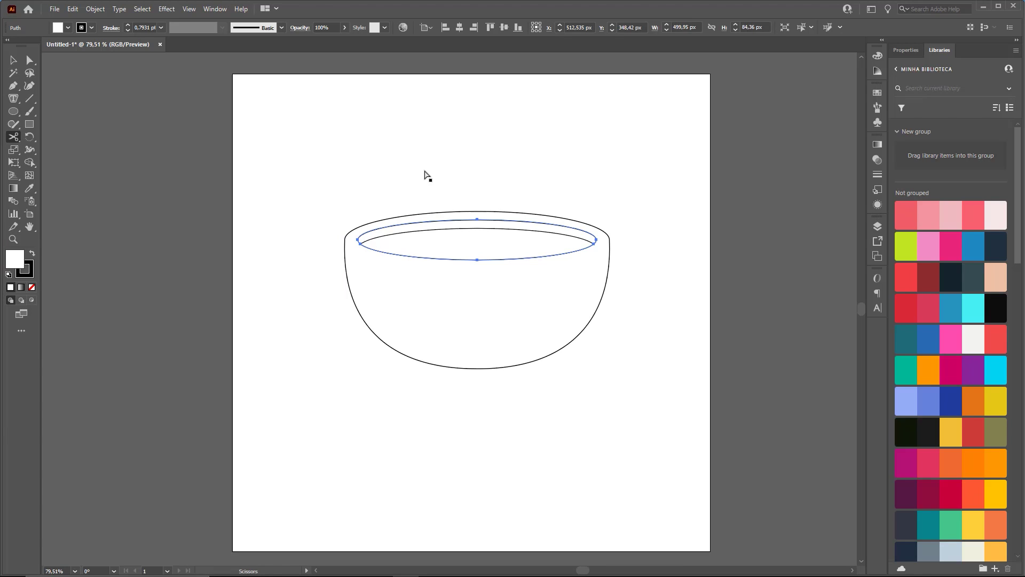
key("ctrl")
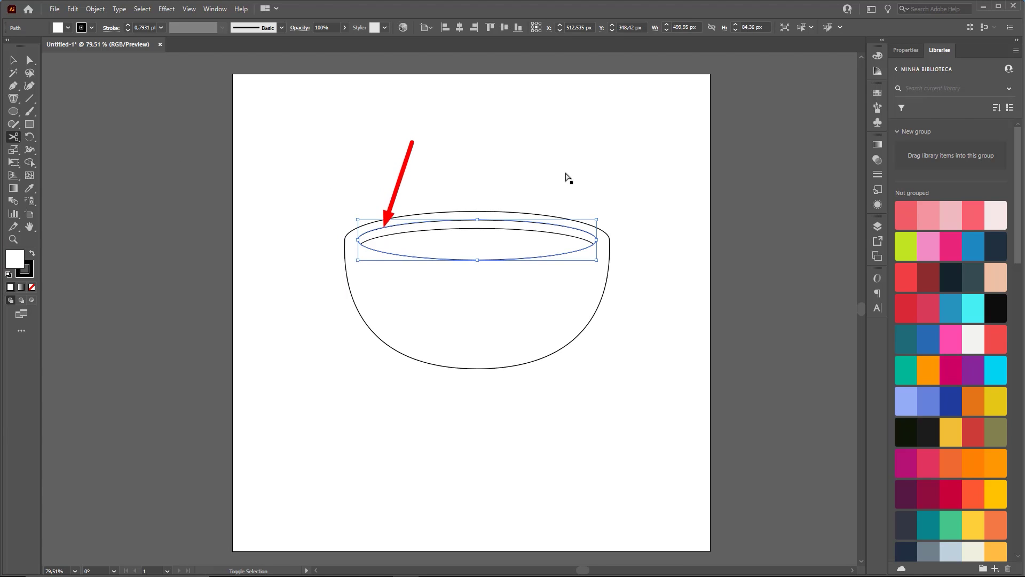
left_click(384, 228)
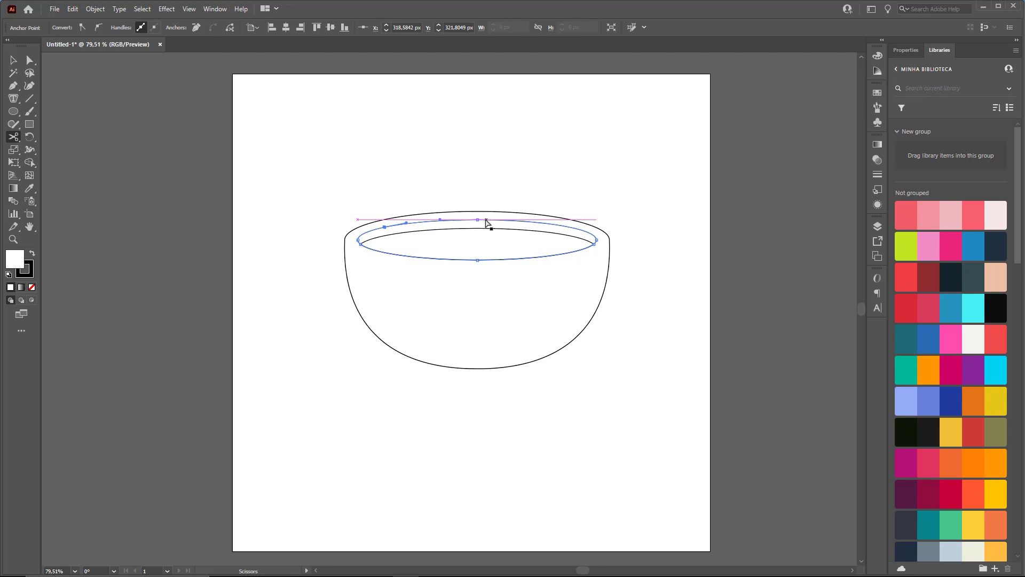
left_click(564, 228)
key("v")
left_click(607, 177)
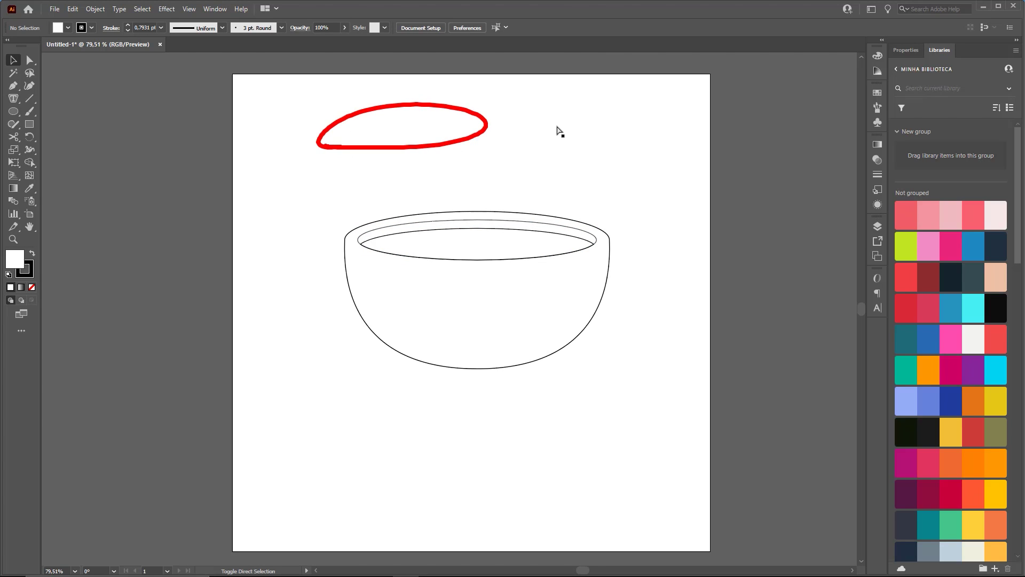
mouse_move(561, 124)
left_mouse_down()
mouse_move(557, 146)
mouse_move(677, 129)
left_mouse_up()
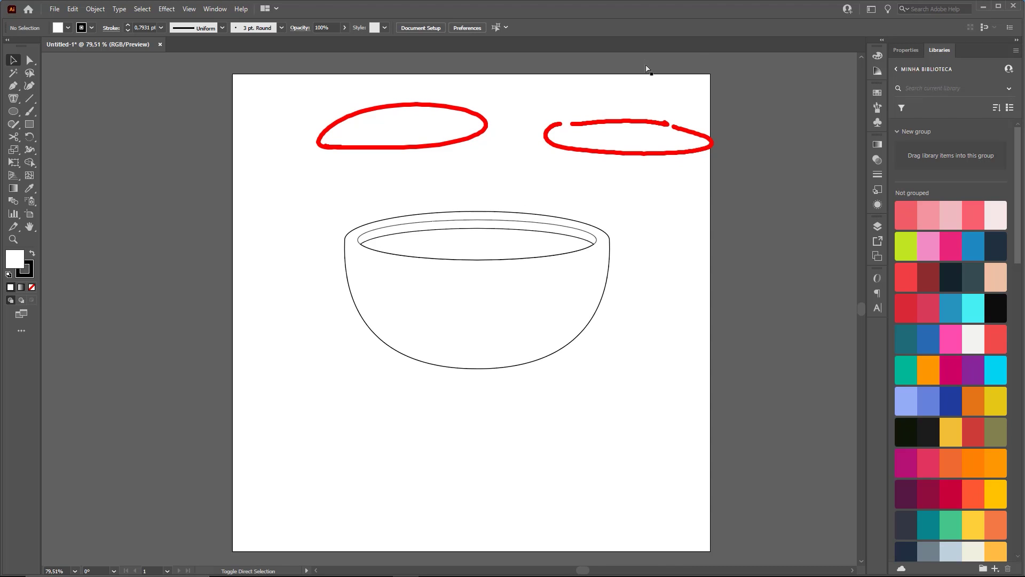
mouse_move(646, 66)
left_mouse_down()
mouse_move(623, 116)
mouse_move(438, 203)
left_mouse_up()
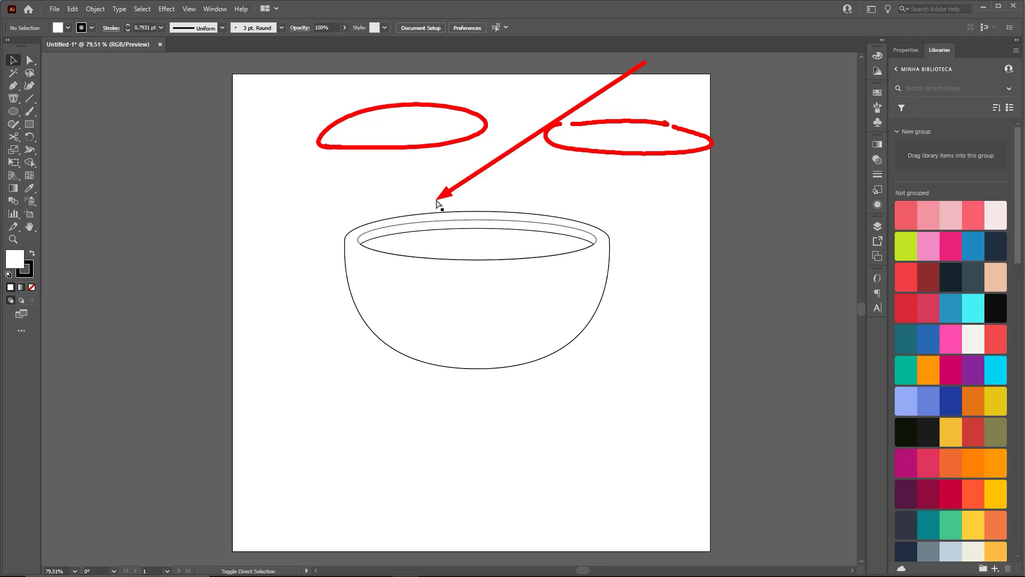
key("Escape")
- Delete the middle segment of the inner ellipse's upper edge, leaving short line ends at both sides
left_click(457, 220)
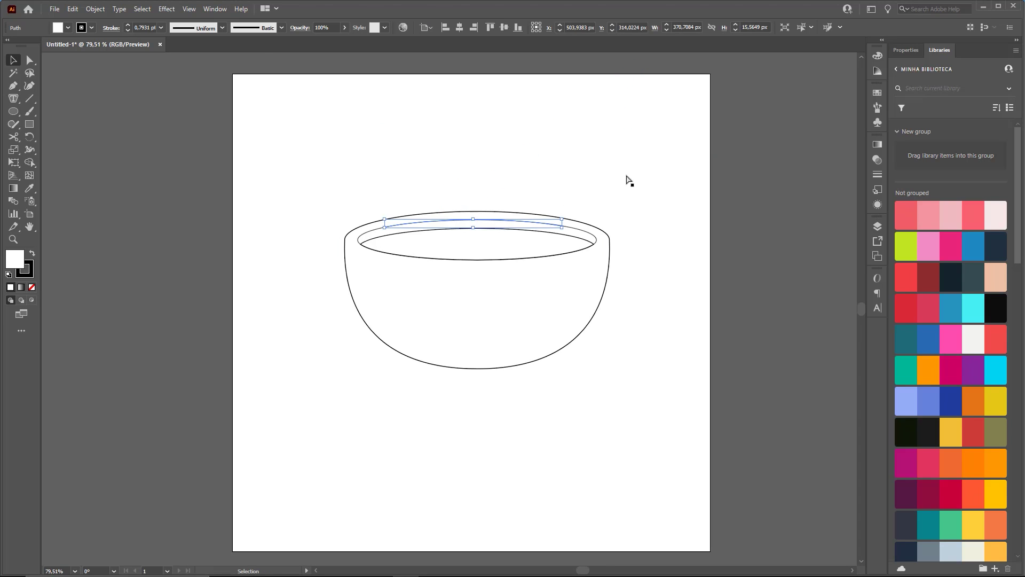
key("Delete")
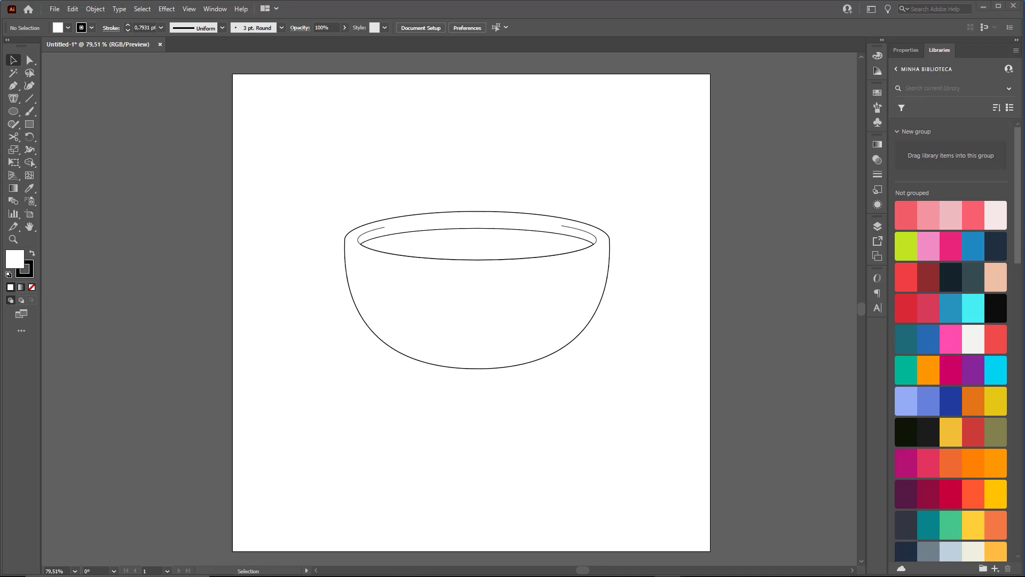
- Draw a circle about 165 px across overlapping the cup's right side as the base of the handle
scroll(614, 257, "down", 1)
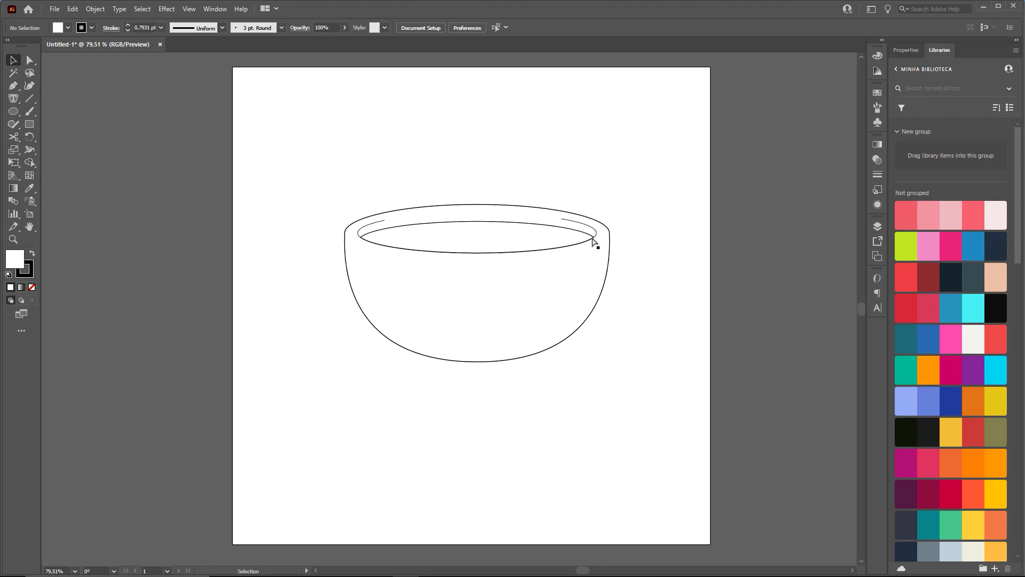
left_click(14, 111)
left_click_drag(586, 250, 663, 321)
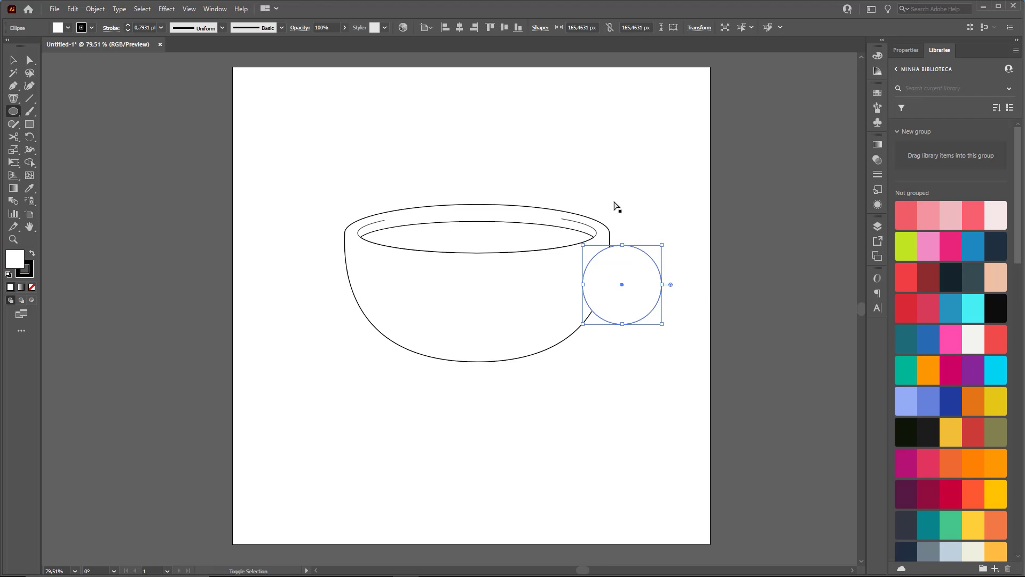
mouse_move(615, 250)
left_mouse_down()
mouse_move(656, 260)
mouse_move(659, 299)
mouse_move(630, 324)
mouse_move(582, 311)
left_mouse_up()
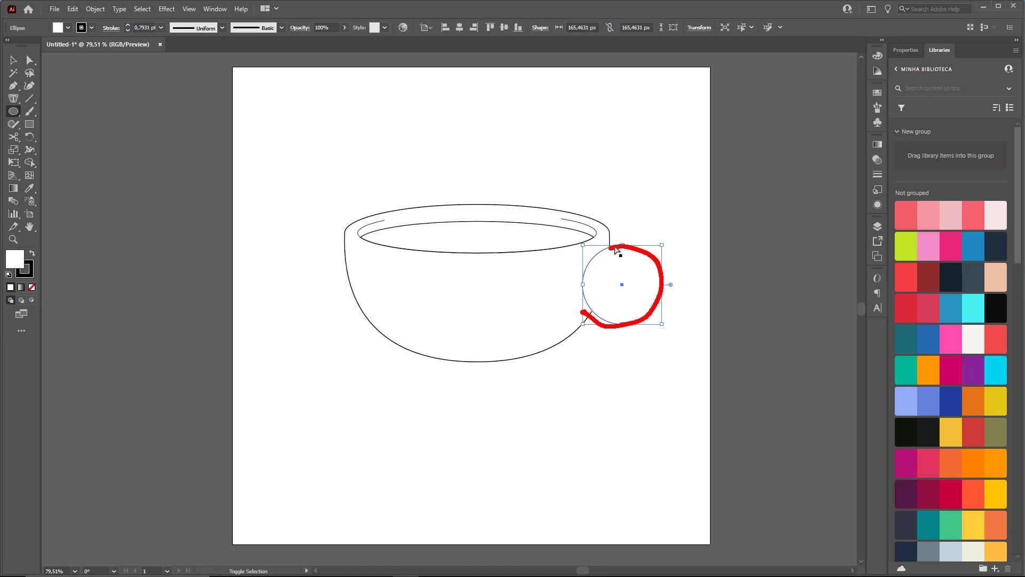
mouse_move(611, 249)
left_mouse_down()
mouse_move(671, 240)
mouse_move(683, 262)
mouse_move(659, 300)
mouse_move(593, 323)
left_mouse_up()
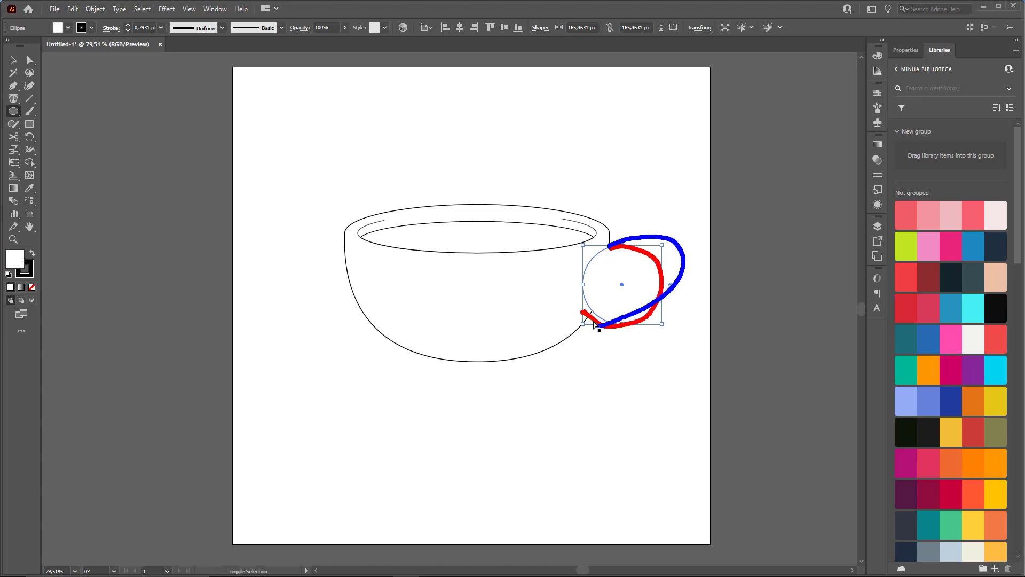
mouse_move(664, 260)
left_mouse_down()
mouse_move(619, 278)
mouse_move(654, 297)
left_mouse_up()
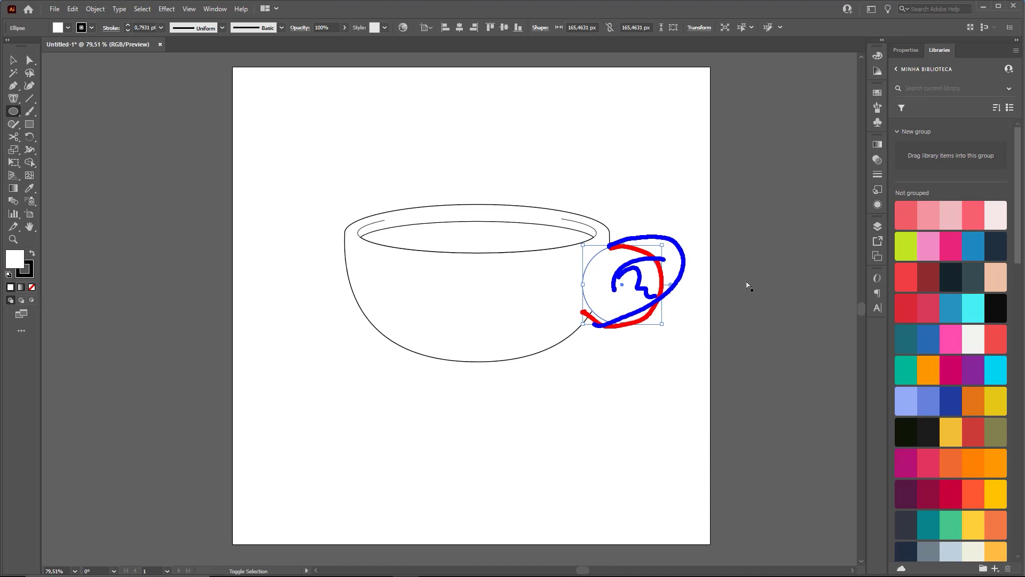
- Skew the handle circle's upper side away from the cup with the Free Transform Tool and enlarge it to about 193 by 189 px
key("v")
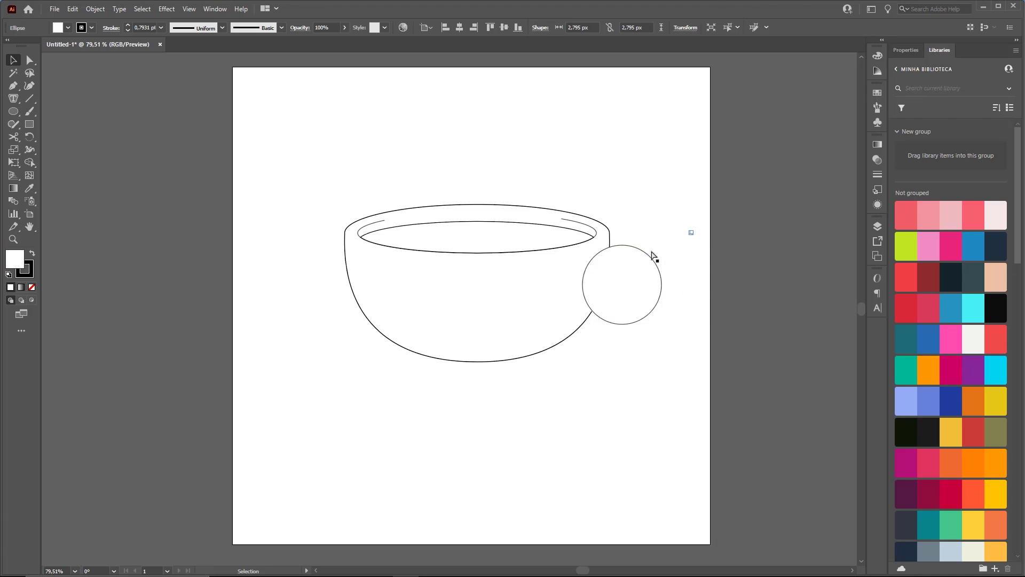
left_click(640, 257)
key("ctrl")
left_click_drag(224, 96, 21, 152)
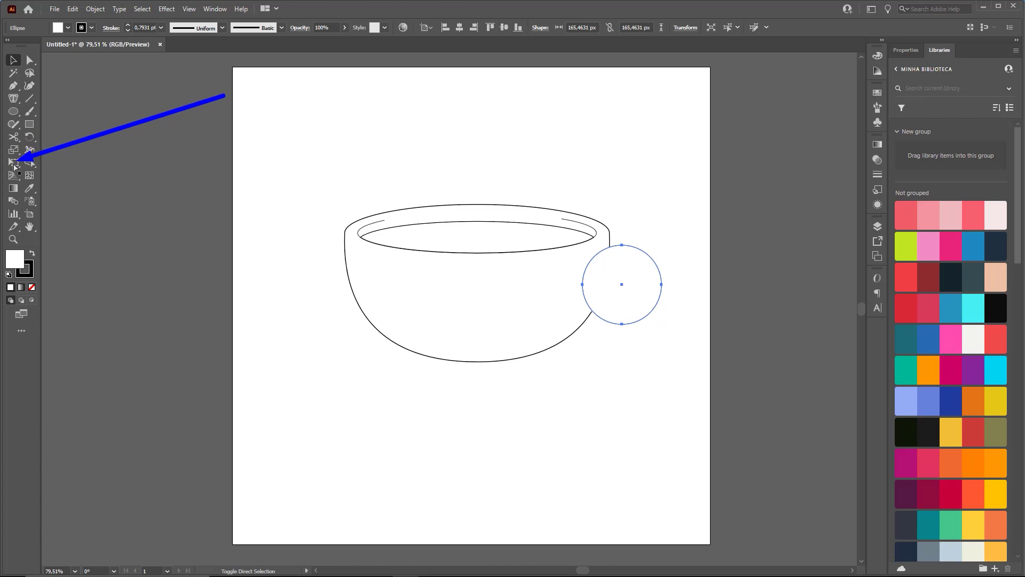
left_click(16, 164)
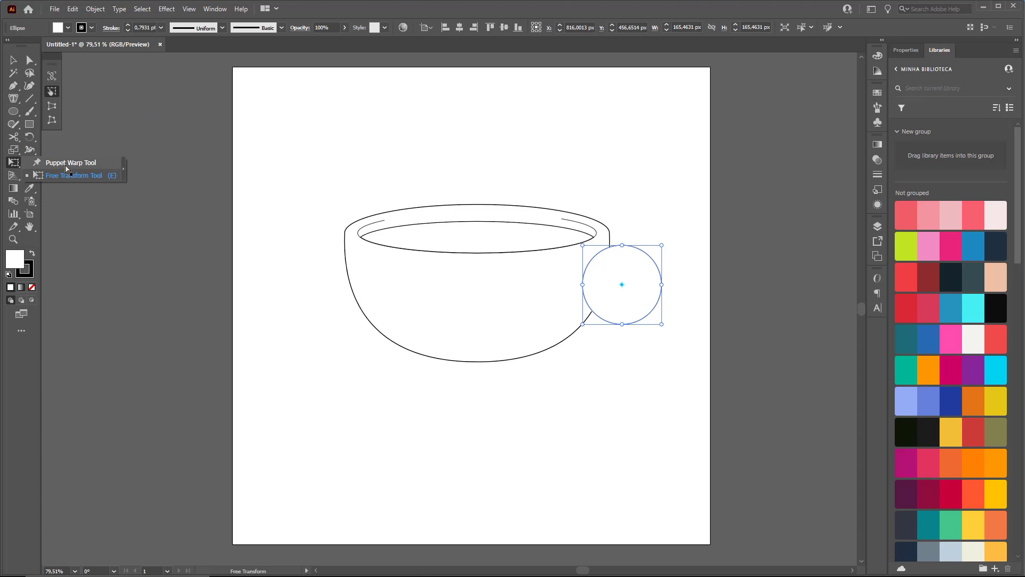
left_click(70, 164)
left_click(13, 165)
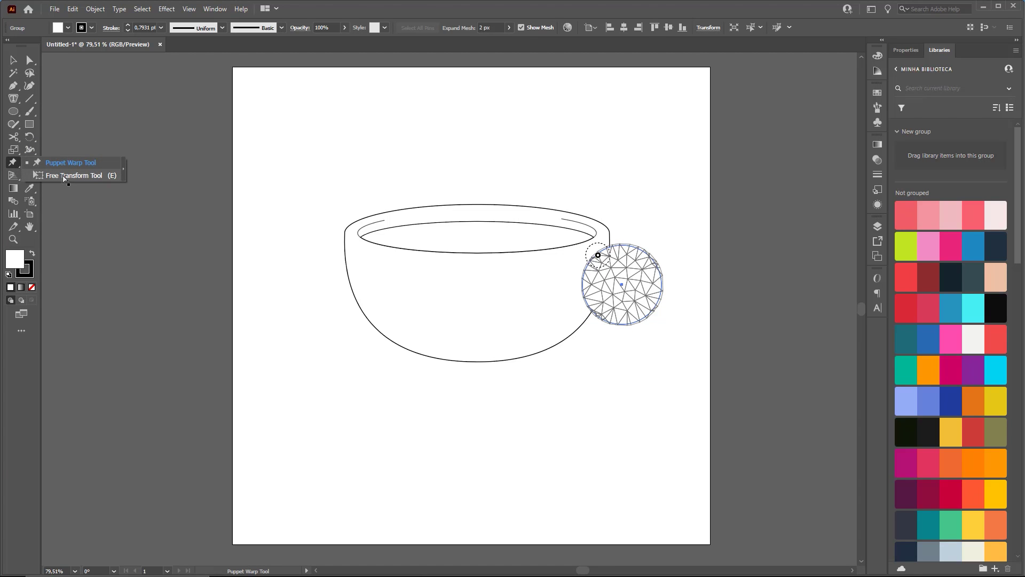
left_click(87, 177)
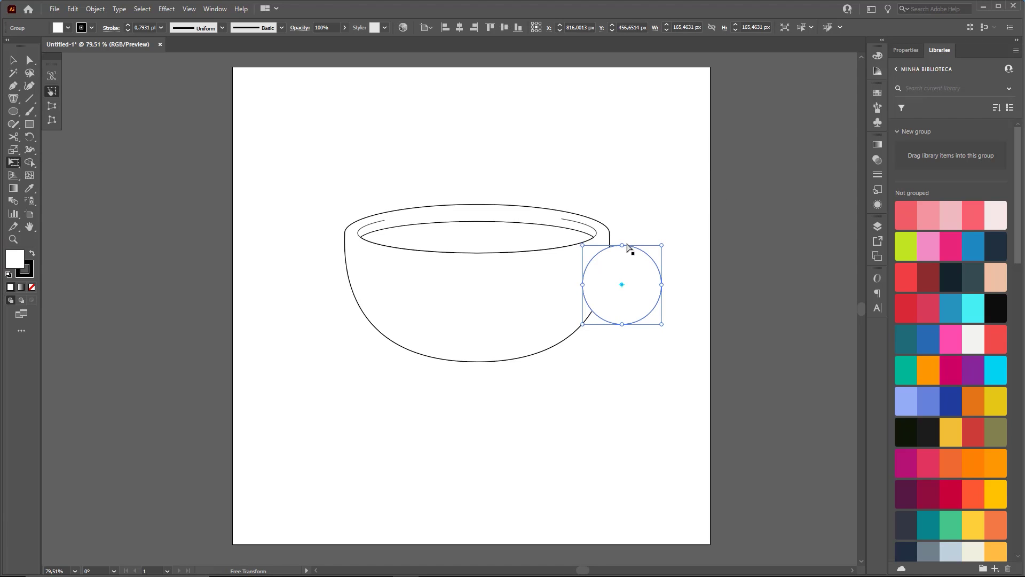
key("ctrl")
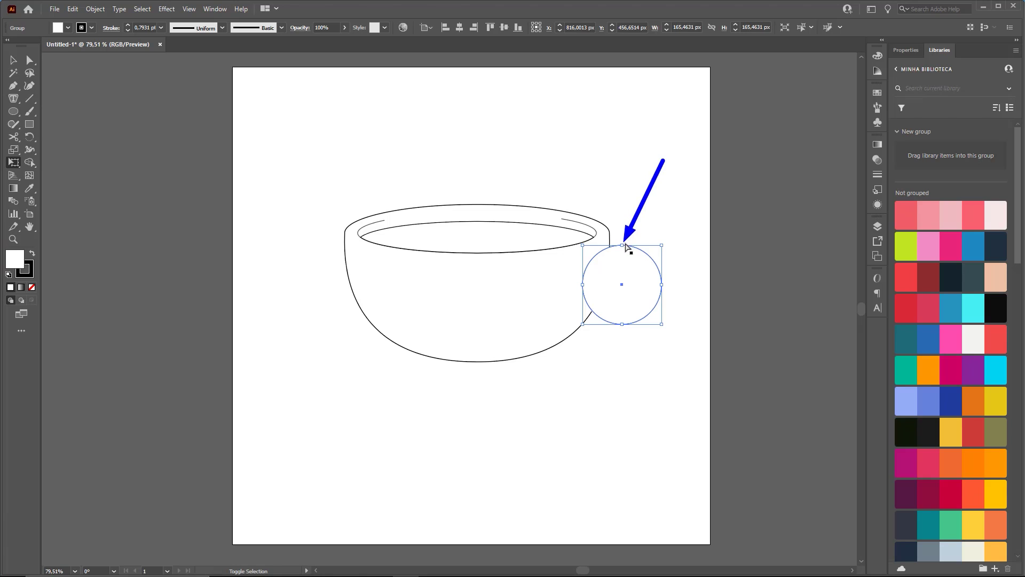
left_click_drag(624, 245, 641, 246)
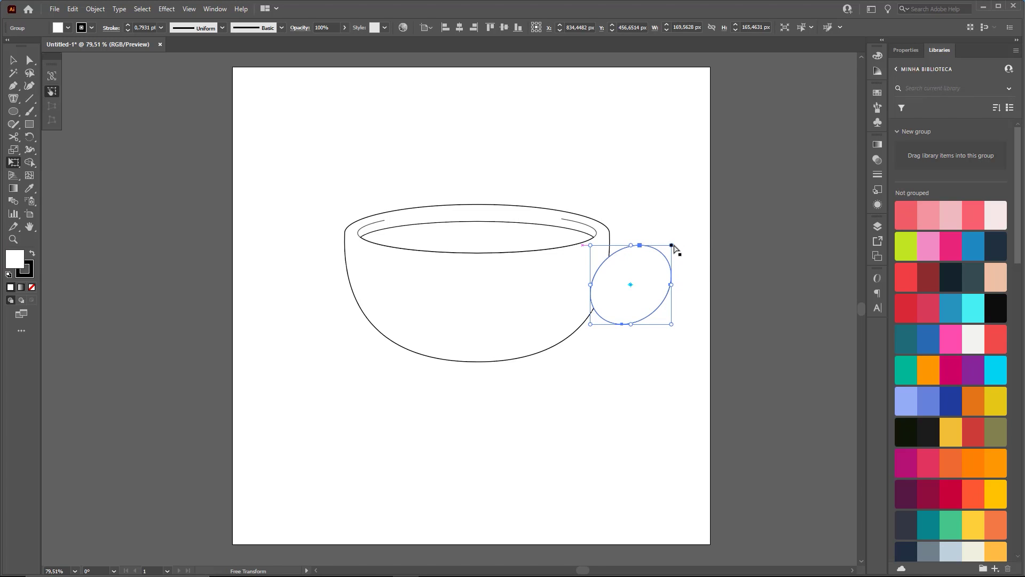
left_click_drag(673, 245, 684, 234)
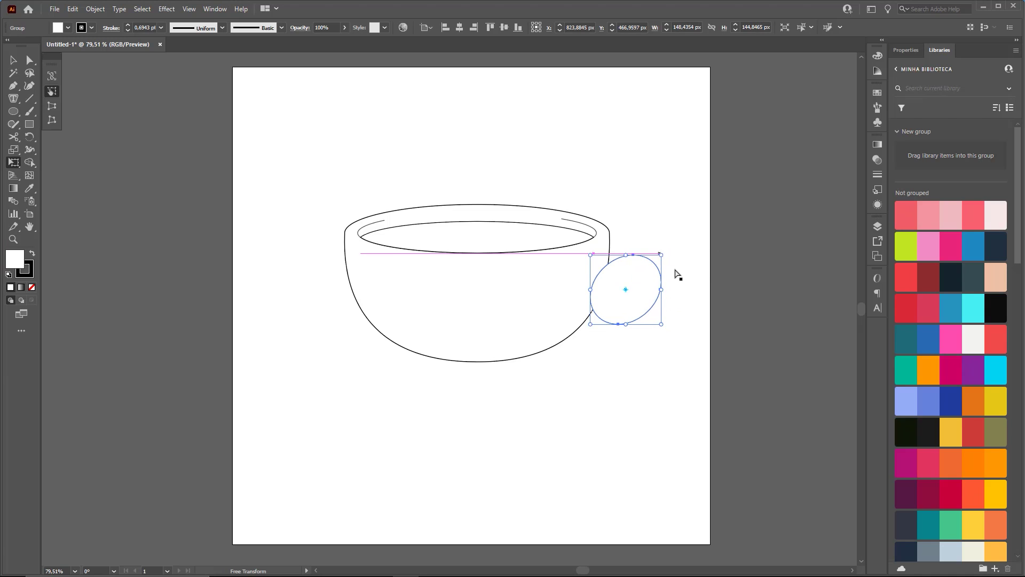
key("v")
left_click_drag(682, 239, 653, 266)
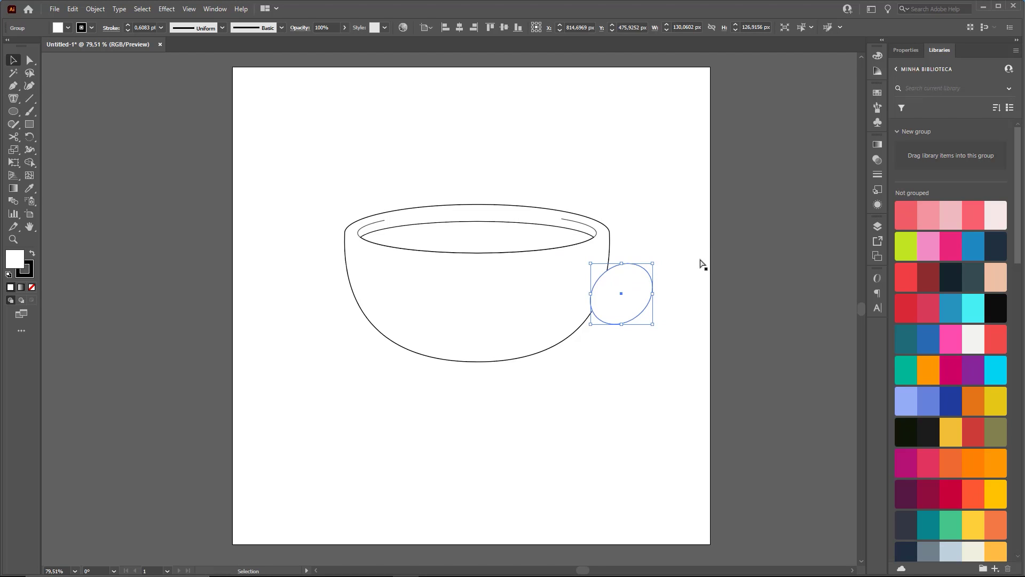
key("ctrl+z")
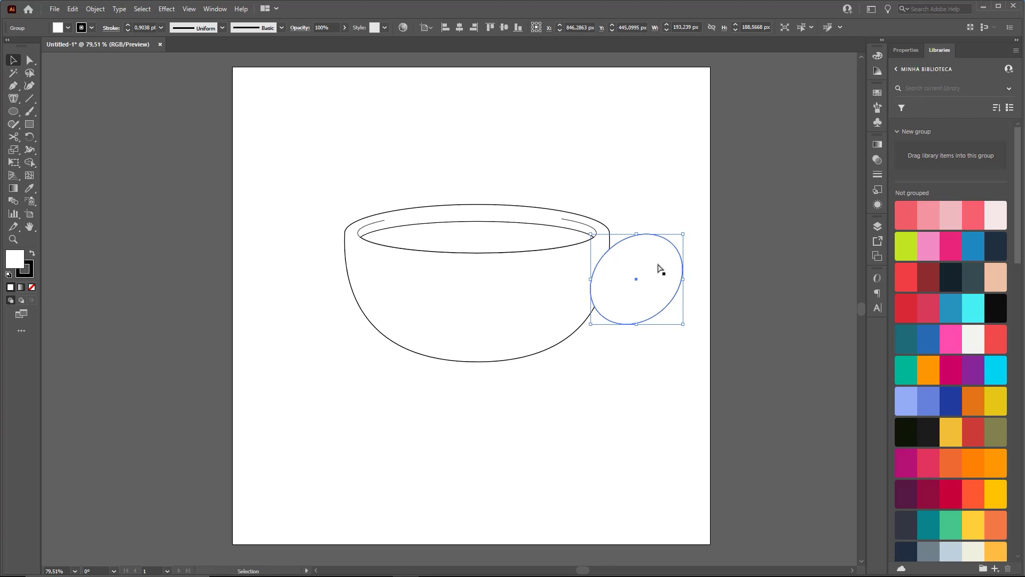
- Move the handle ellipse further over the cup's right edge and make a smaller concentric copy of about 138 by 128 px
left_click_drag(660, 271, 647, 276)
key("ctrl")
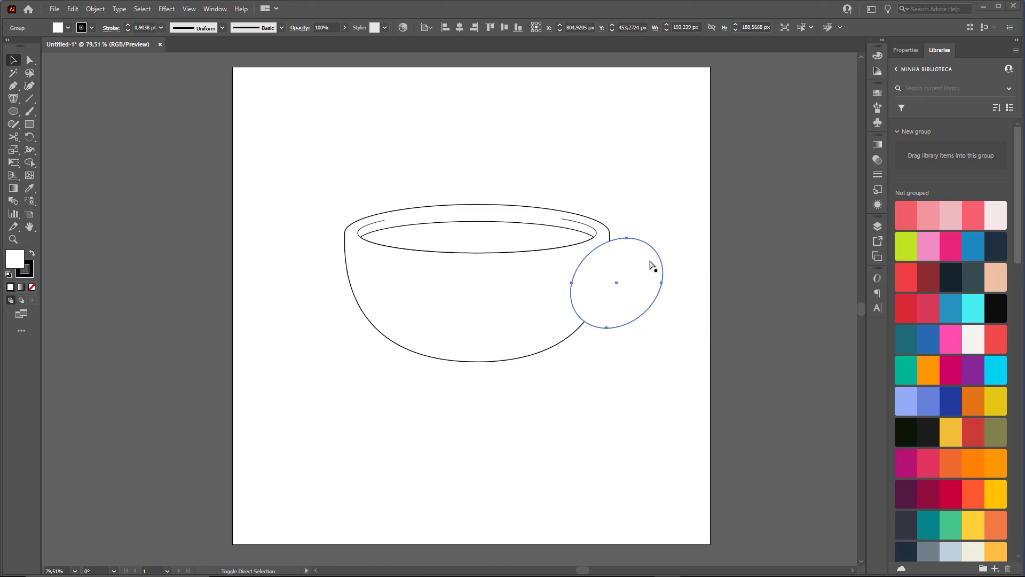
left_click(14, 150)
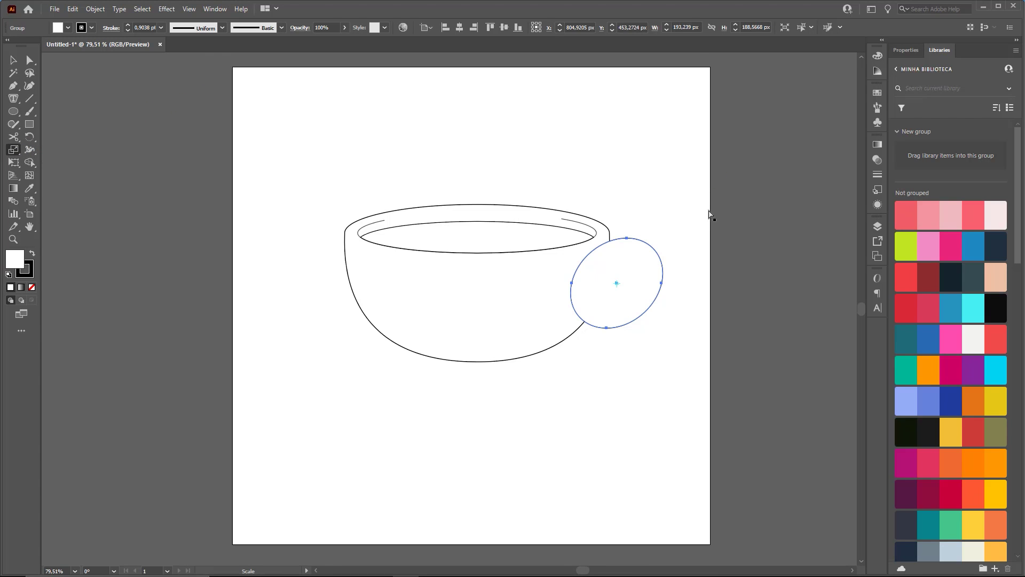
left_click_drag(703, 206, 678, 243)
key("v")
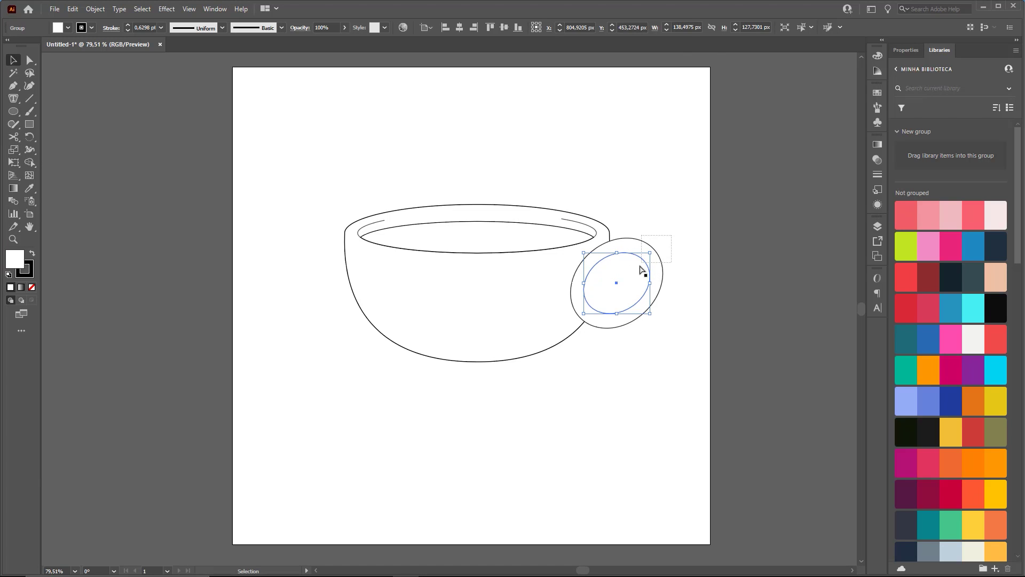
- Cut the inner ellipse out of the outer handle ellipse with the Shape Builder Tool to form a ring, and deselect it
left_click(642, 267, "shift")
key("shift+m")
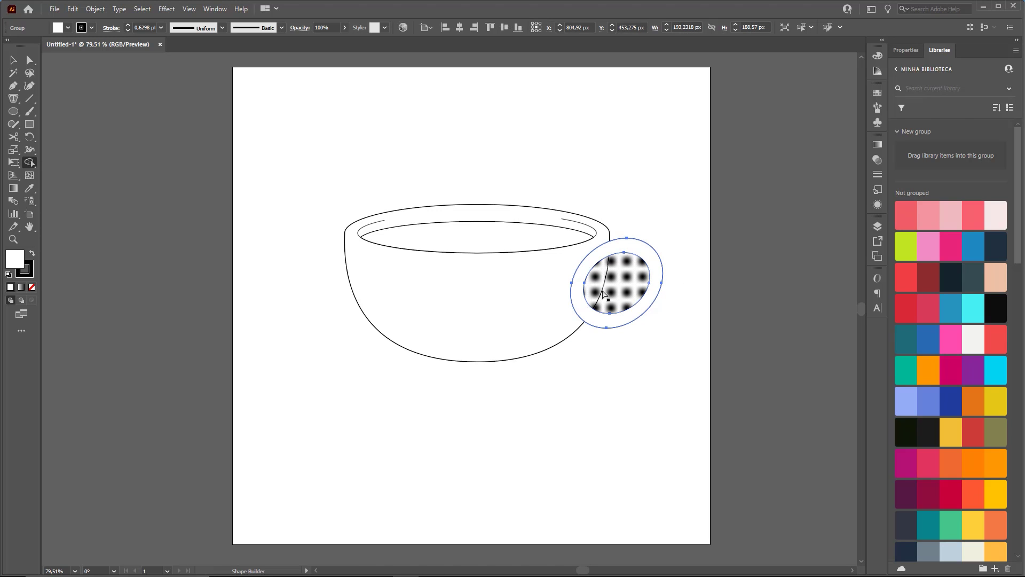
left_click(603, 292, "alt")
key("v")
left_click(706, 270)
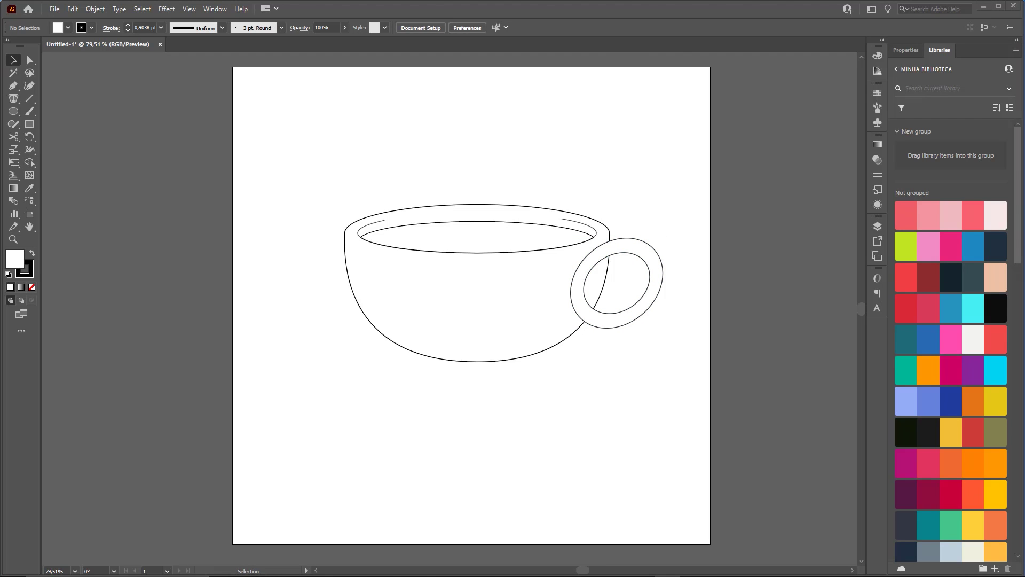
- Send the ring-shaped handle behind the cup body and deselect it
left_click(654, 273)
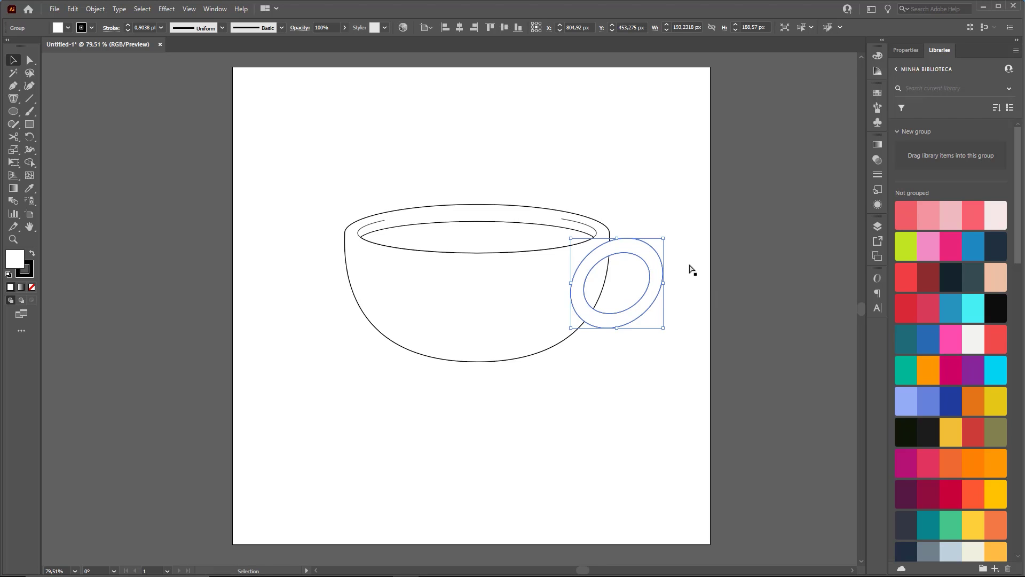
right_click(630, 251)
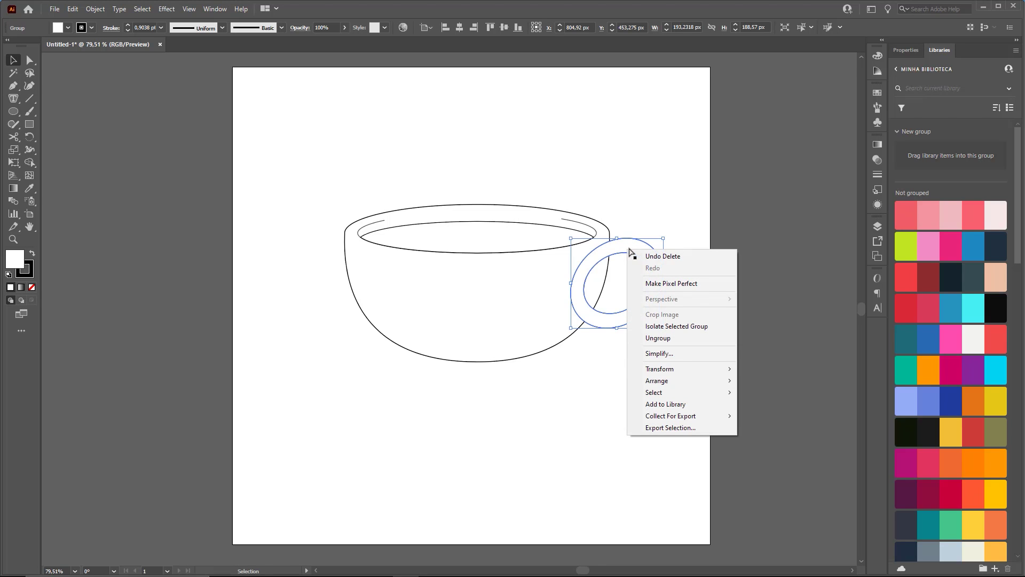
mouse_move(671, 383)
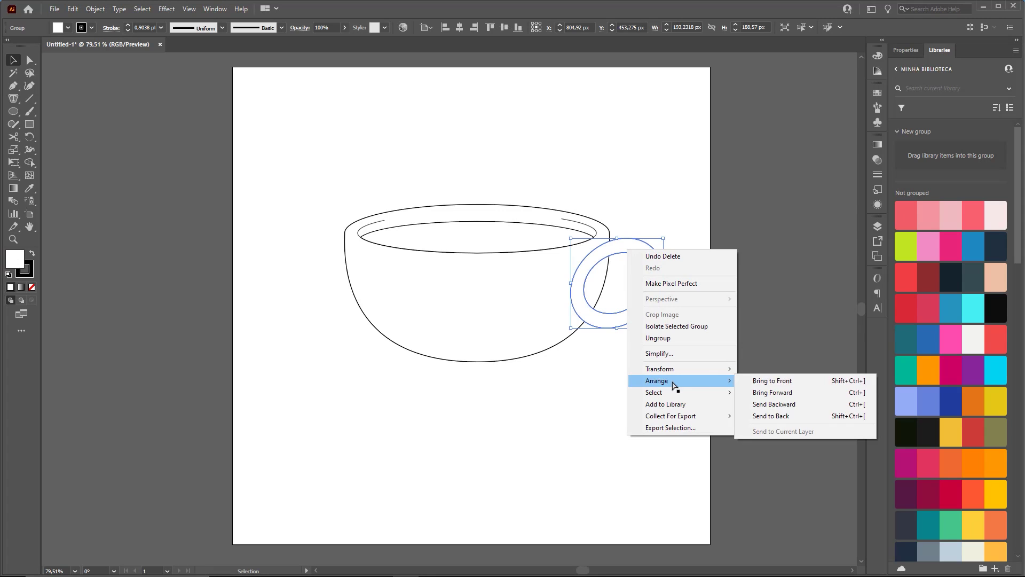
left_click(792, 418)
left_click(701, 230)
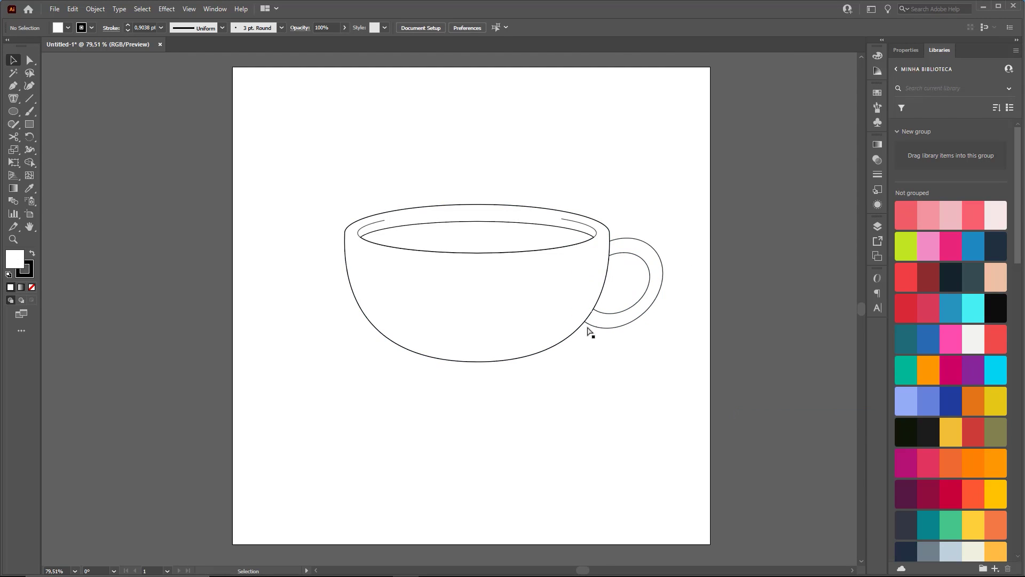
- Draw a saucer ellipse of about 585 by 130 px under the cup, send it to the back and nudge it slightly upward
scroll(542, 336, "down", 2)
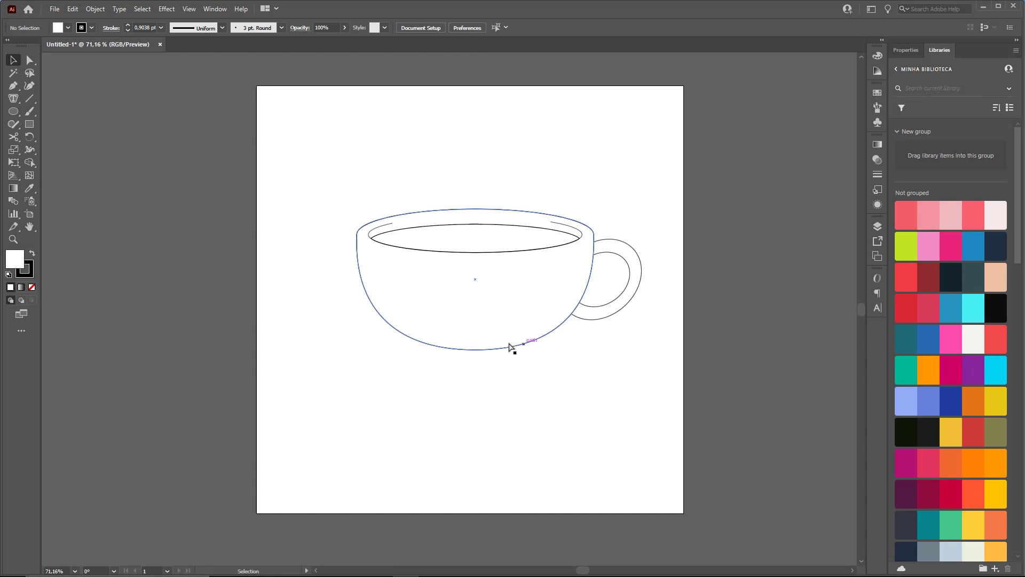
key("l")
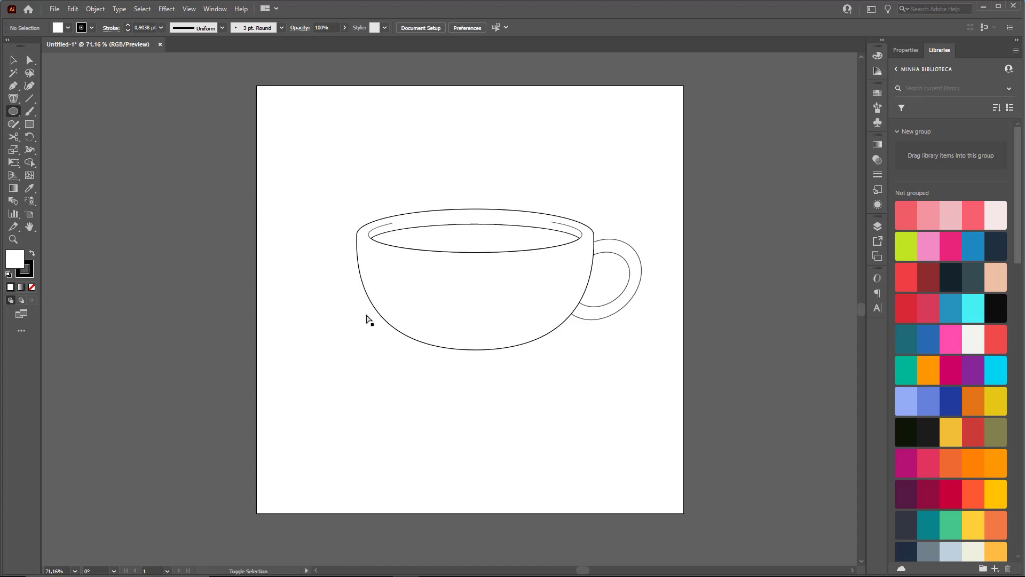
left_click_drag(353, 320, 605, 376)
key("v")
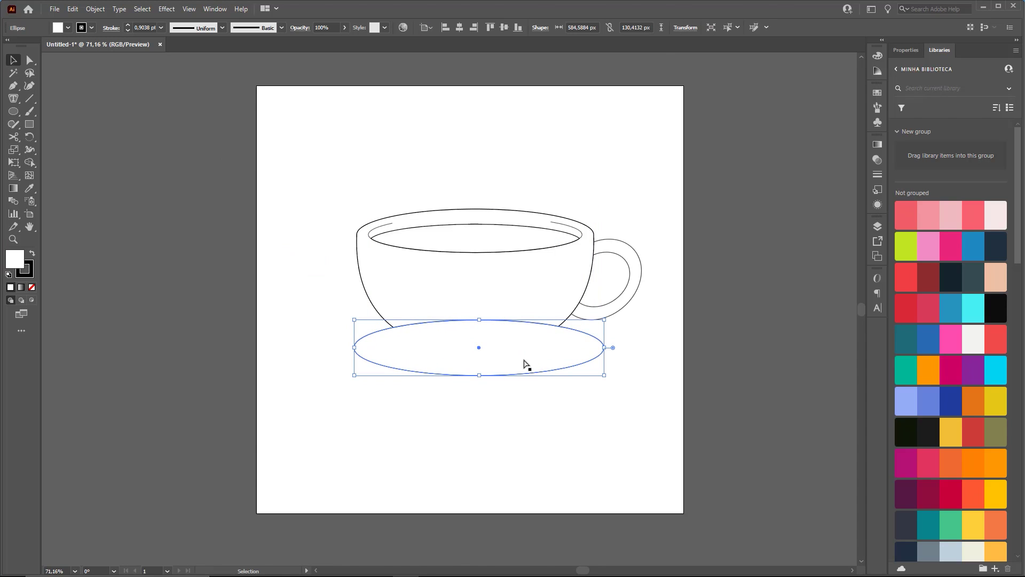
right_click(524, 359)
mouse_move(567, 303)
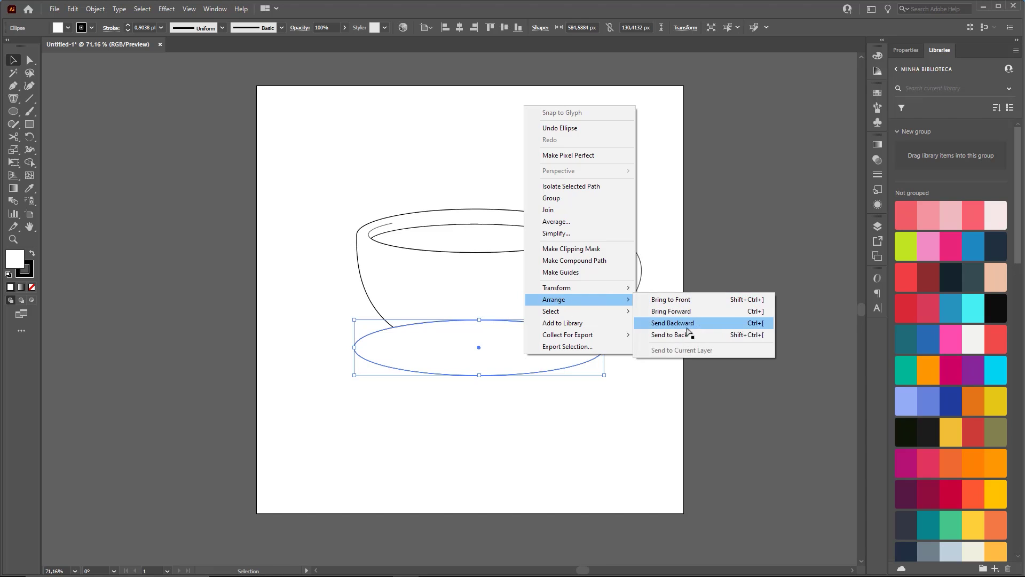
left_click(684, 337)
left_click_drag(572, 356, 572, 355)
left_click(677, 385)
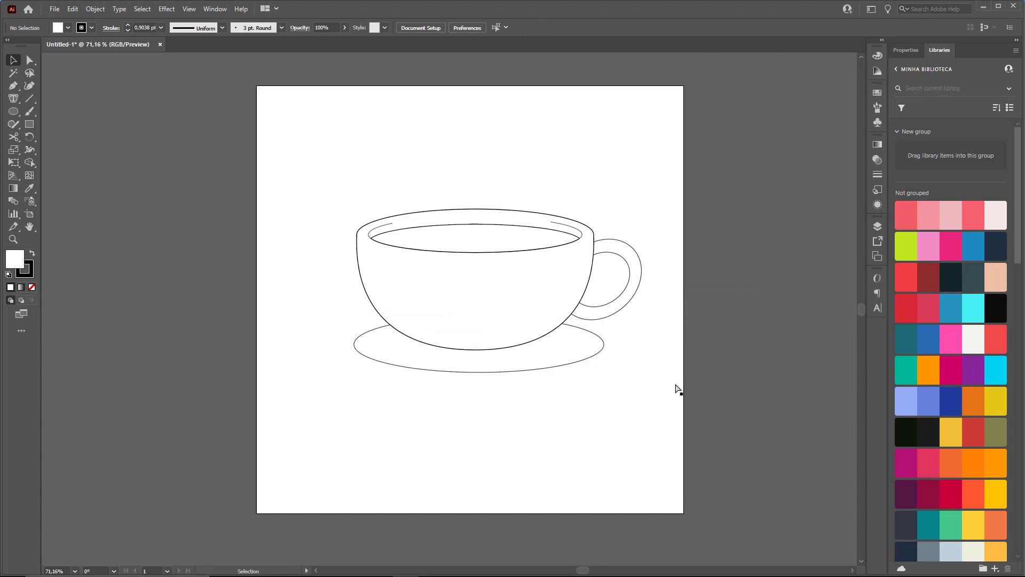
left_click(581, 360)
left_click(644, 380)
left_click(578, 363)
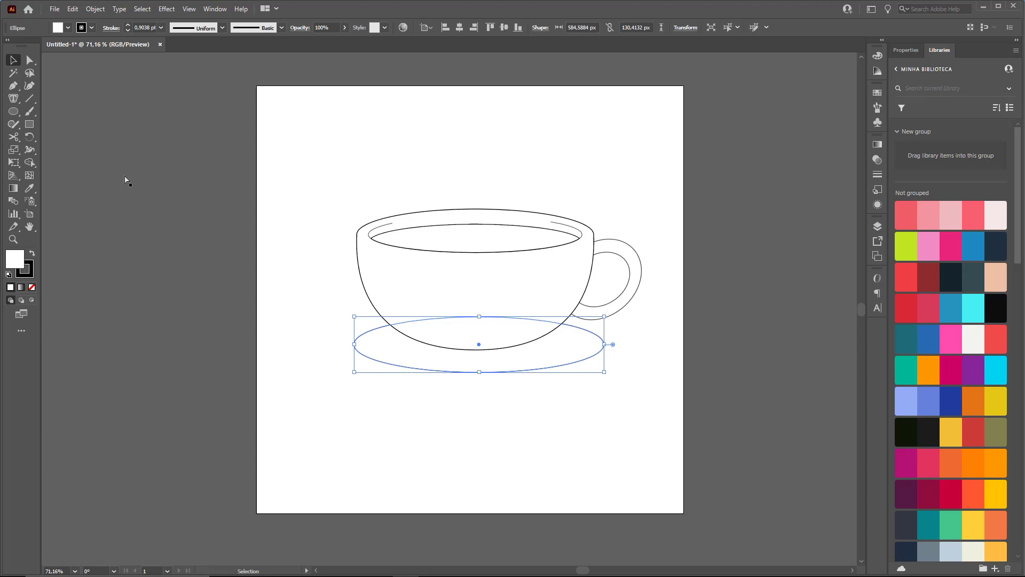
key("s")
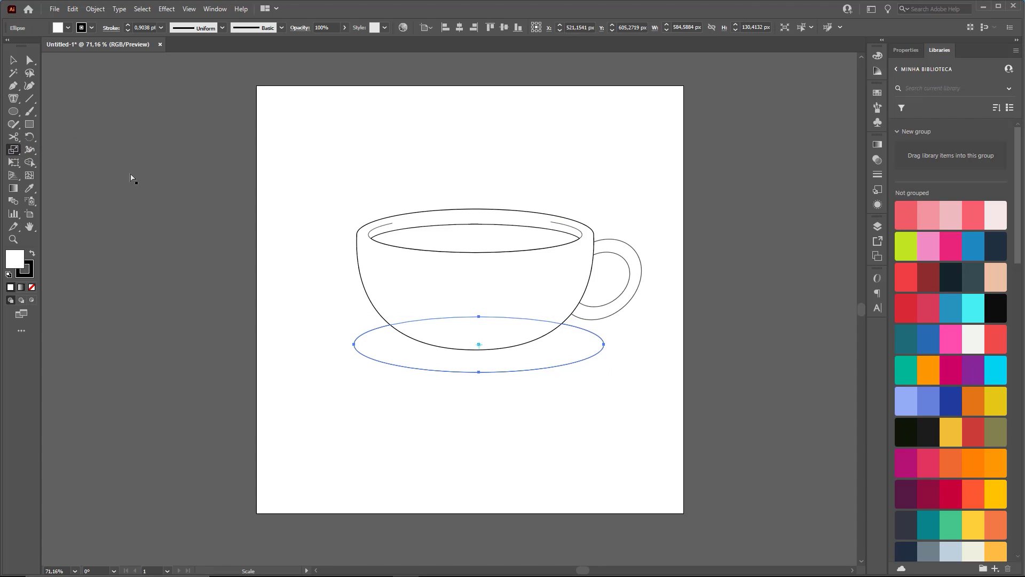
left_click(581, 328)
left_click(702, 289)
left_click(609, 282)
left_click(673, 342)
left_click(711, 271)
left_click(595, 191)
left_click(629, 190)
left_click(610, 190)
left_click(385, 222, "alt")
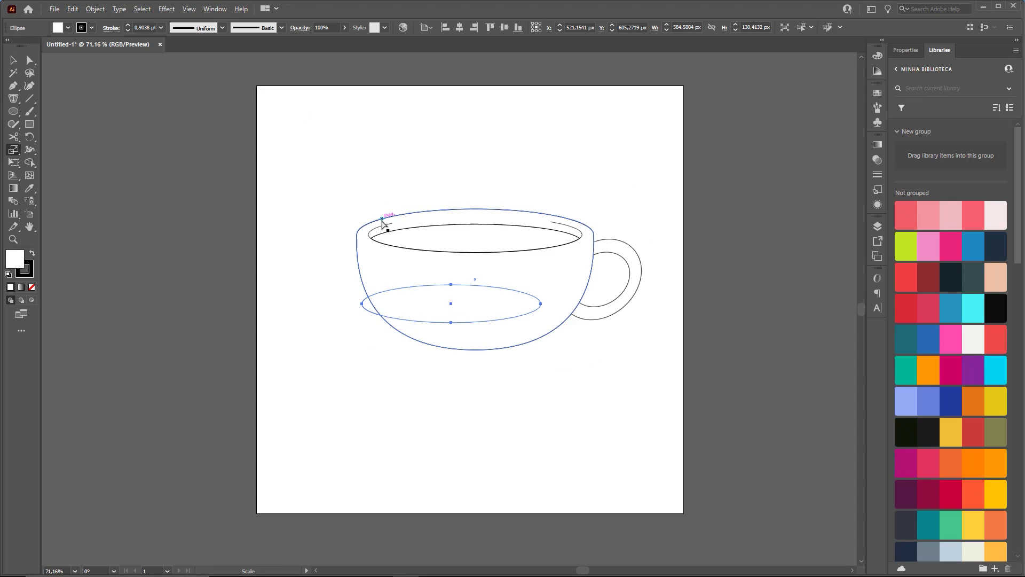
key("Escape")
key("v")
left_click(675, 328)
left_click_drag(608, 405, 544, 362)
- Scale a smaller copy of the saucer ellipse to about 473 by 87 px, move it slightly upward and deselect it
left_click(13, 149)
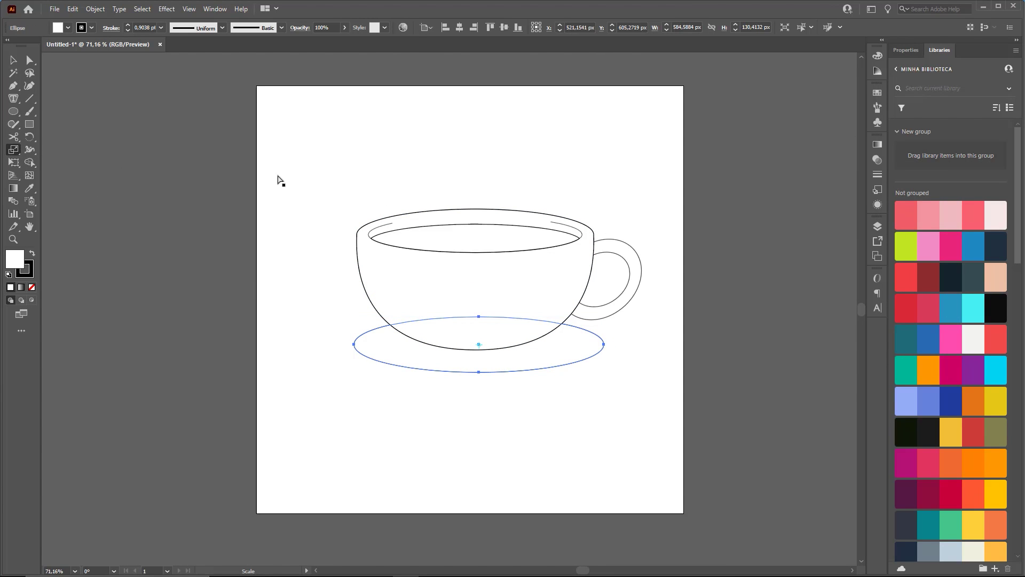
left_click_drag(675, 258, 644, 289)
key("v")
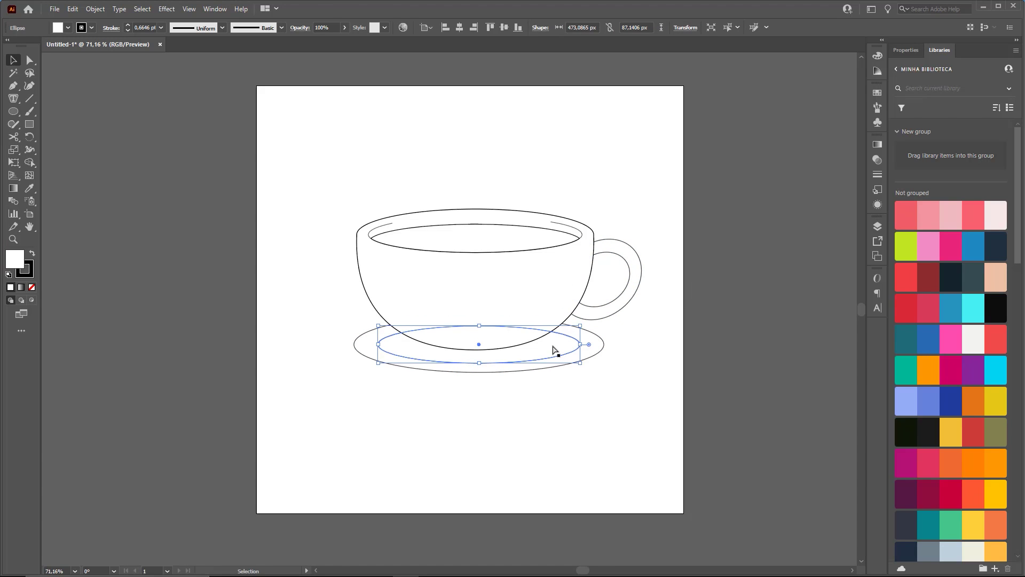
left_click_drag(555, 350, 555, 344)
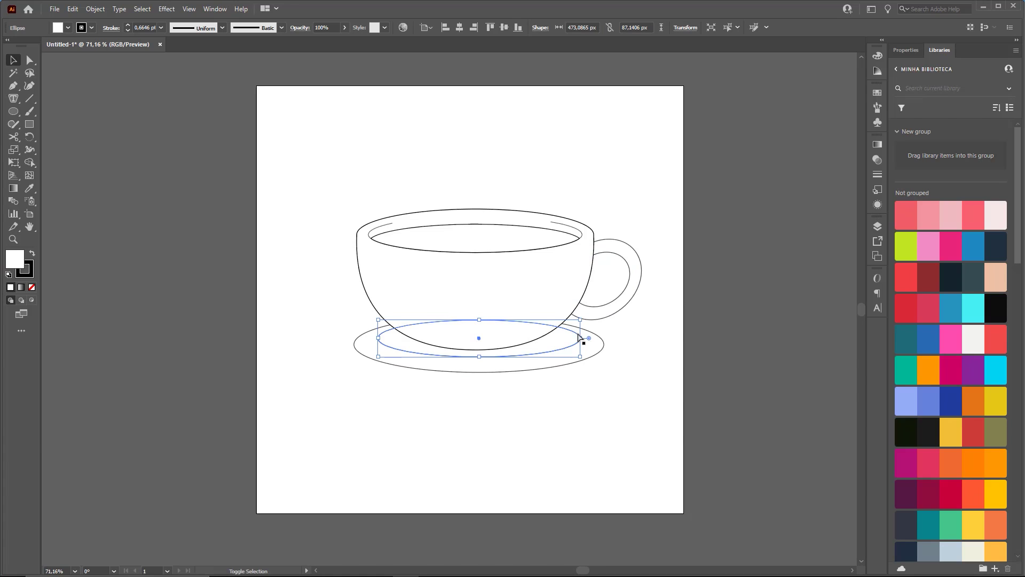
left_click(642, 346)
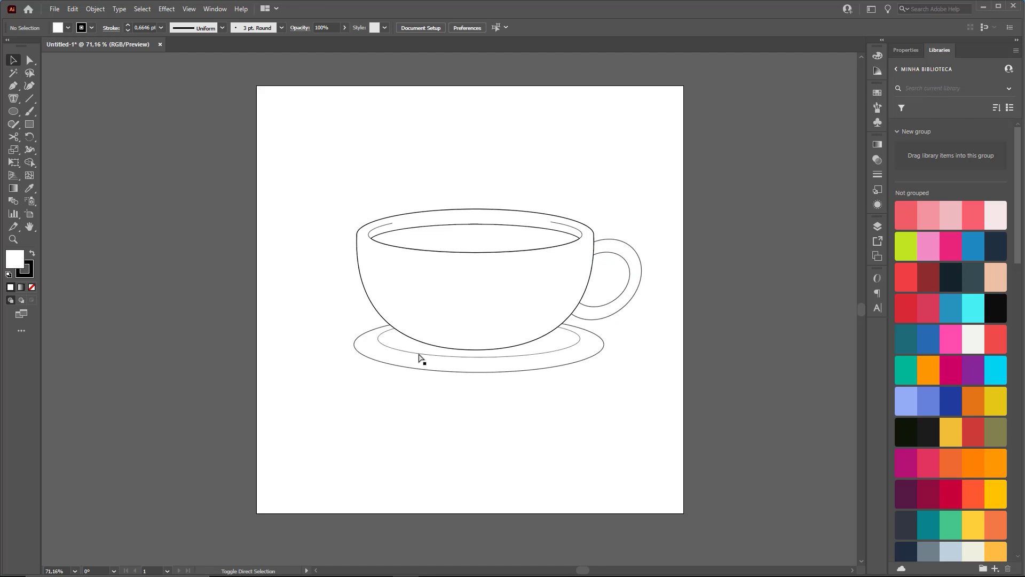
left_click_drag(419, 357, 445, 336)
mouse_move(502, 421)
left_mouse_down()
mouse_move(557, 414)
mouse_move(552, 394)
mouse_move(516, 393)
mouse_move(499, 415)
mouse_move(494, 407)
mouse_move(520, 387)
mouse_move(501, 421)
mouse_move(537, 442)
mouse_move(554, 435)
mouse_move(568, 403)
left_mouse_up()
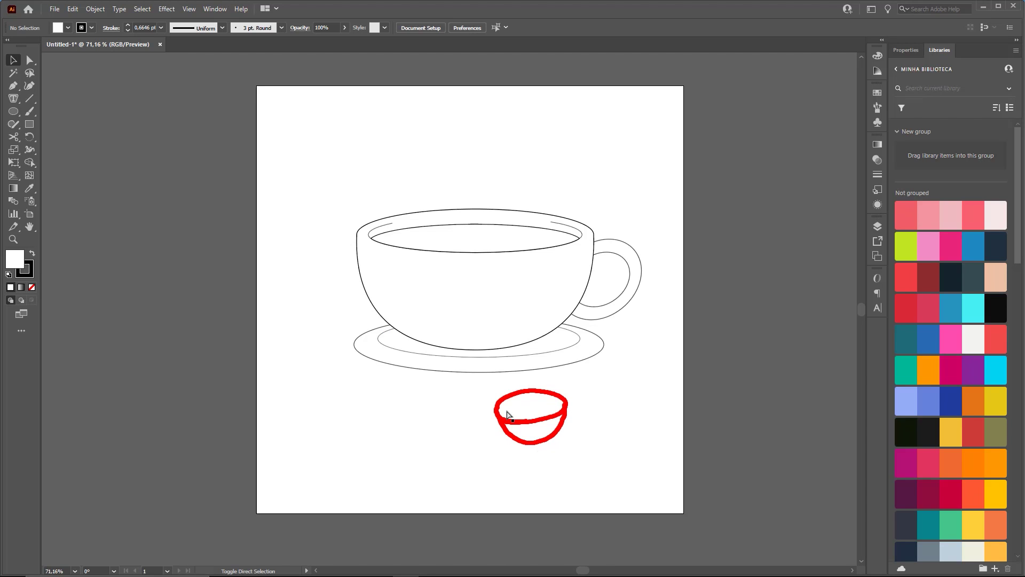
mouse_move(507, 413)
left_mouse_down()
mouse_move(564, 400)
mouse_move(522, 380)
left_mouse_up()
- Draw a small ellipse of about 128 by 32 px in the empty area below the saucer
key("z")
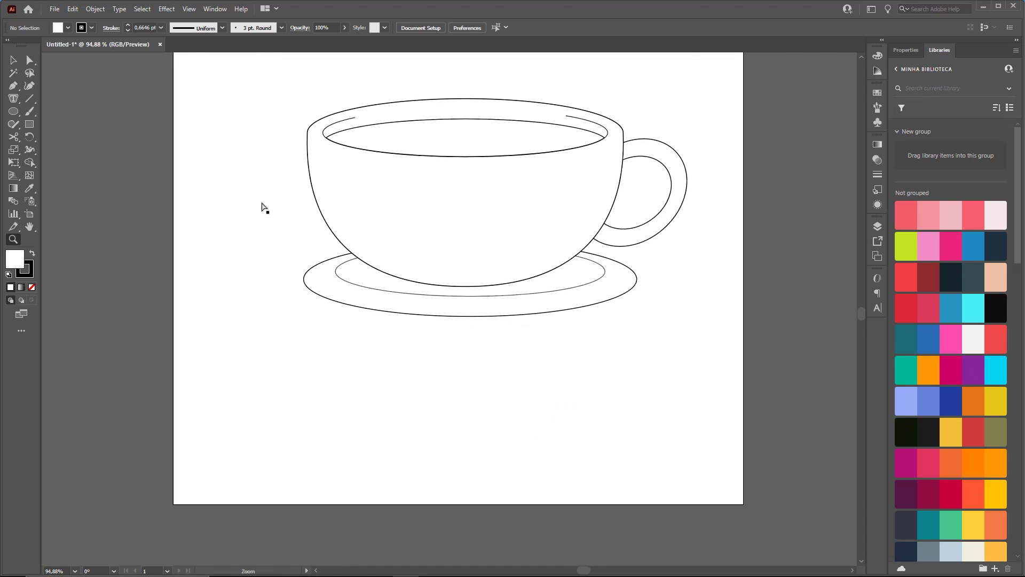
left_click(13, 111)
left_click_drag(445, 364, 514, 375)
key("v")
scroll(515, 376, "up", 3)
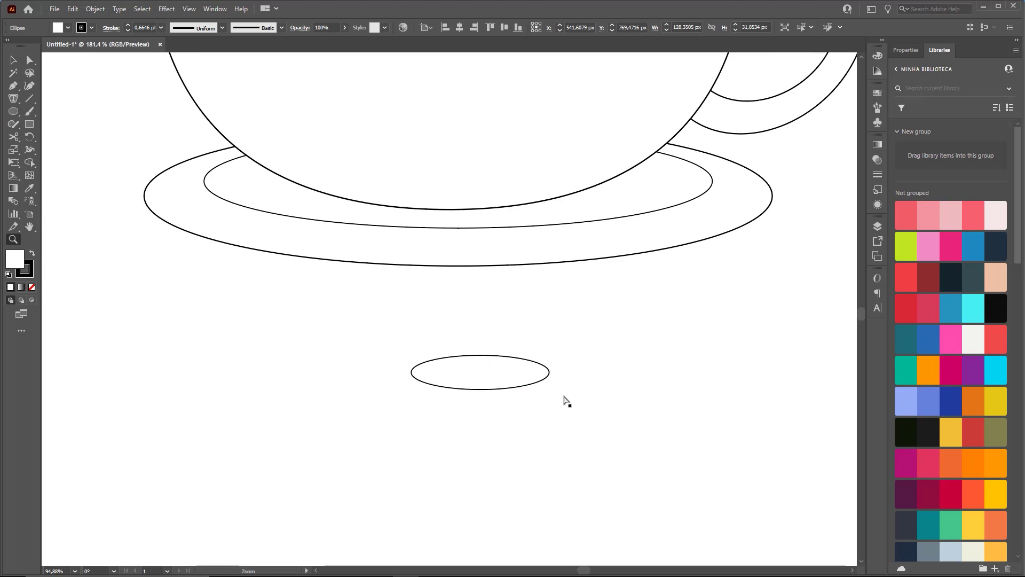
key("a")
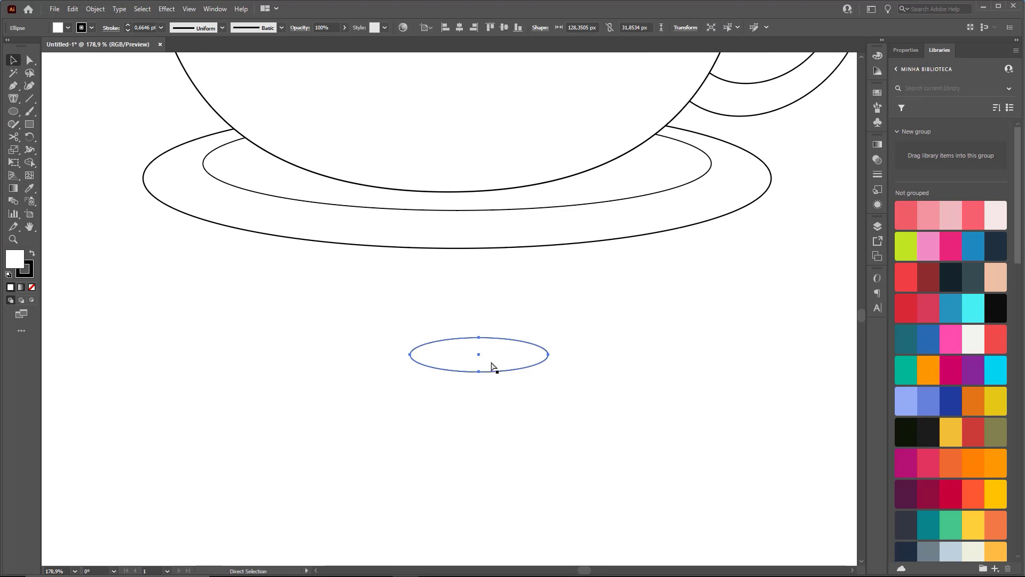
key("v")
- Duplicate the small ellipse in place and isolate the front copy for editing
left_click(550, 355)
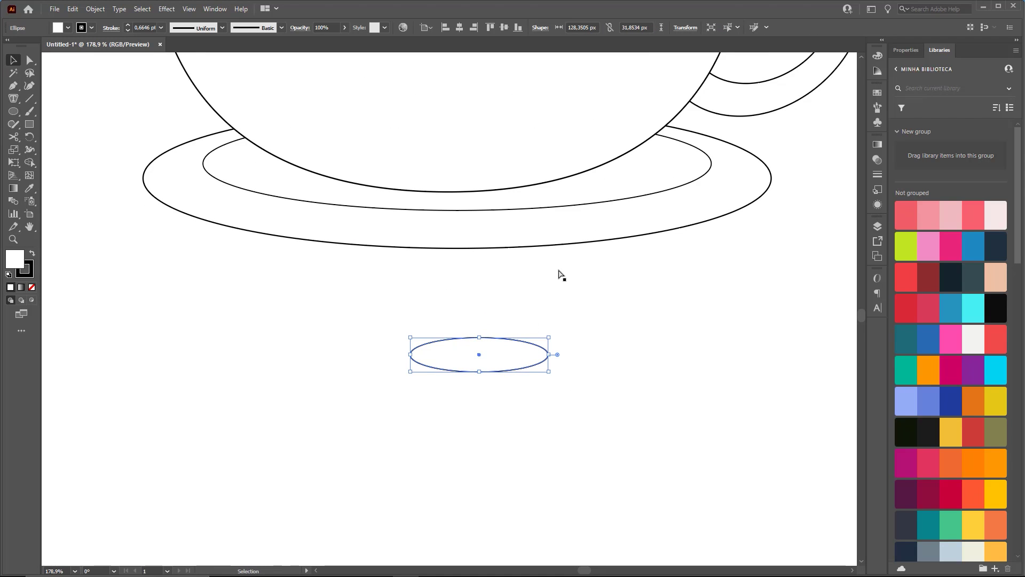
left_click(640, 338)
left_click(481, 340)
double_click(488, 340)
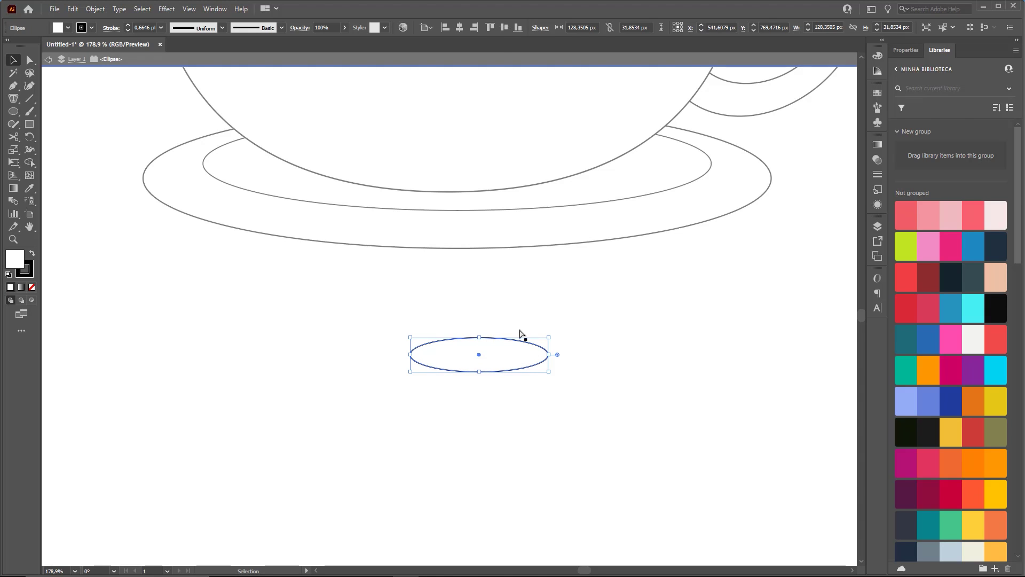
- Move the isolated ellipse's bottom anchor point straight down about 34 px with the Direct Selection Tool
scroll(501, 353, "up", 3)
left_click(29, 60)
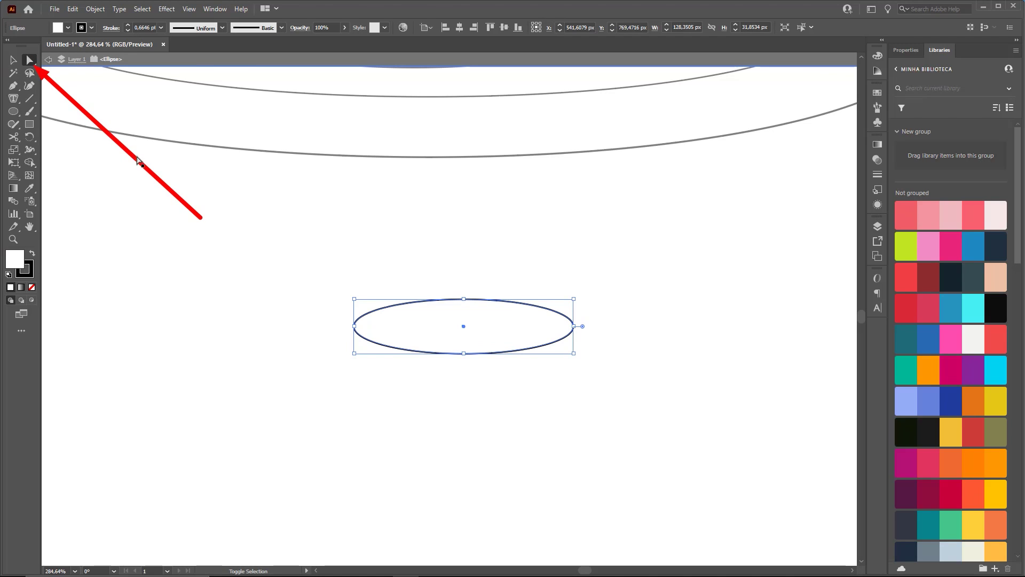
left_click(463, 353)
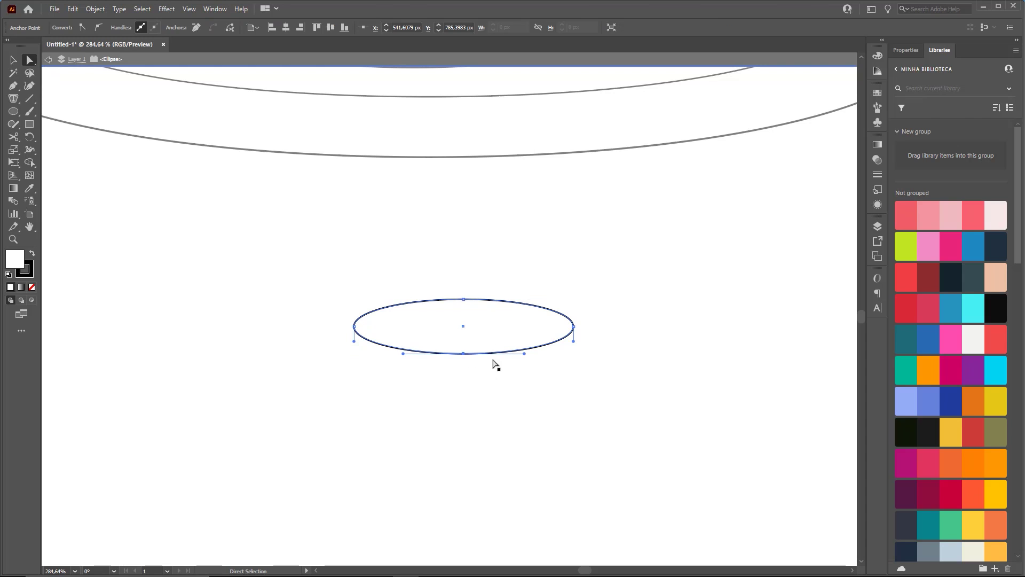
left_click_drag(463, 353, 463, 416)
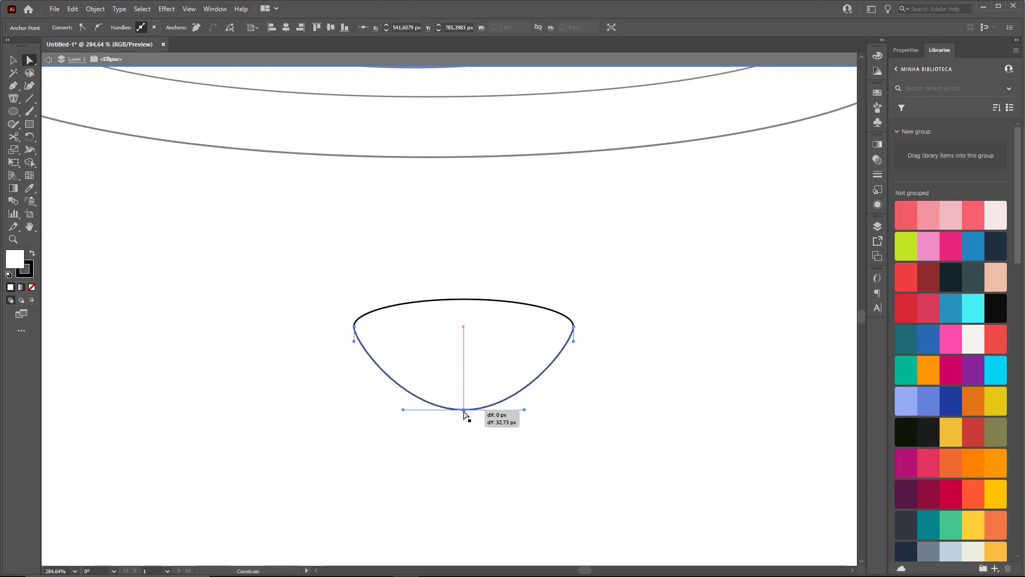
- Widen the bottom anchor point's handles with the Scale Tool to round the shape into a bowl, and exit isolation mode
key("s")
left_click_drag(584, 403, 662, 384)
key("ctrl+shift+a")
key("v")
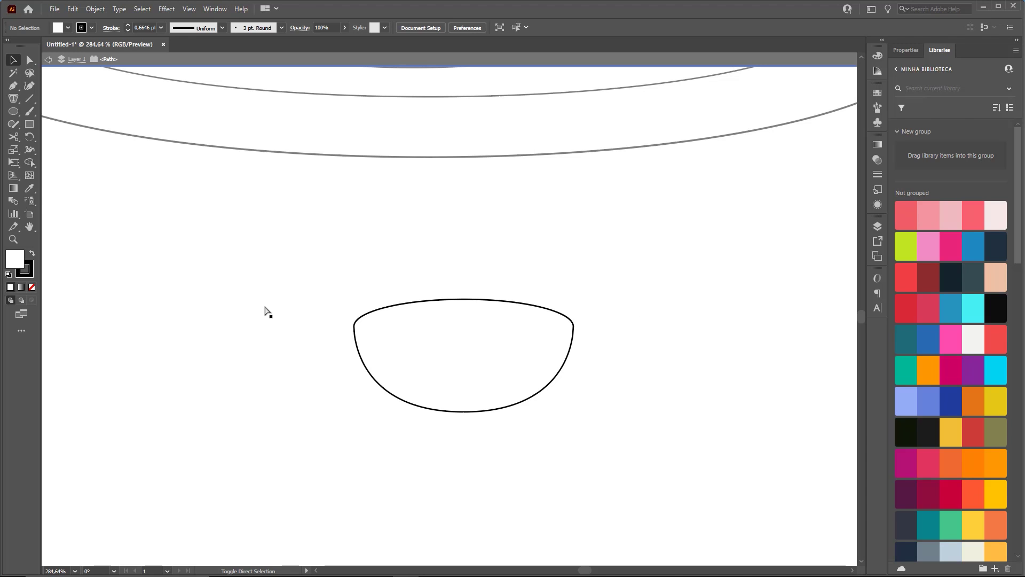
double_click(421, 247)
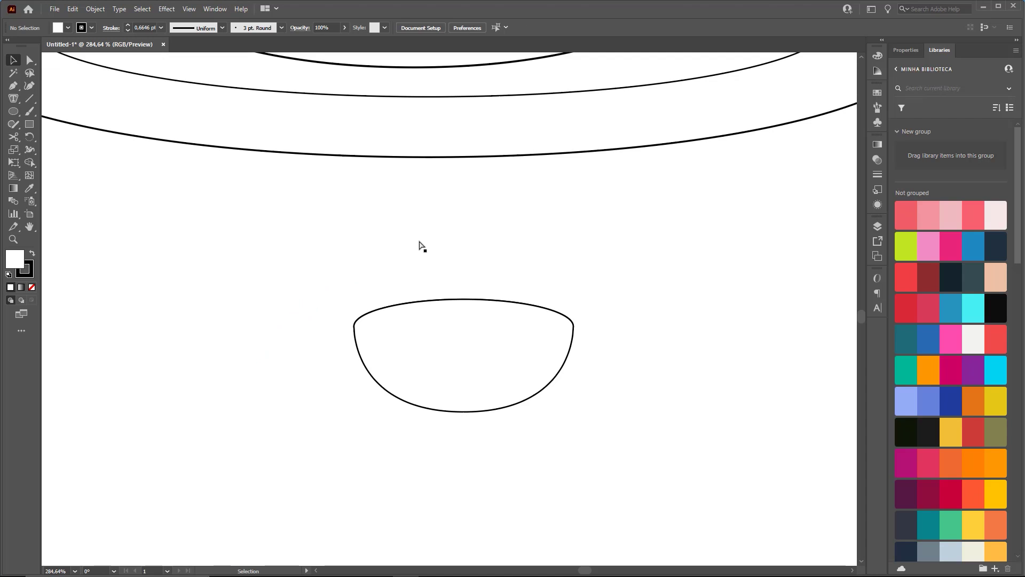
- Send the rounded bowl shape behind the small ellipse
left_click(421, 307)
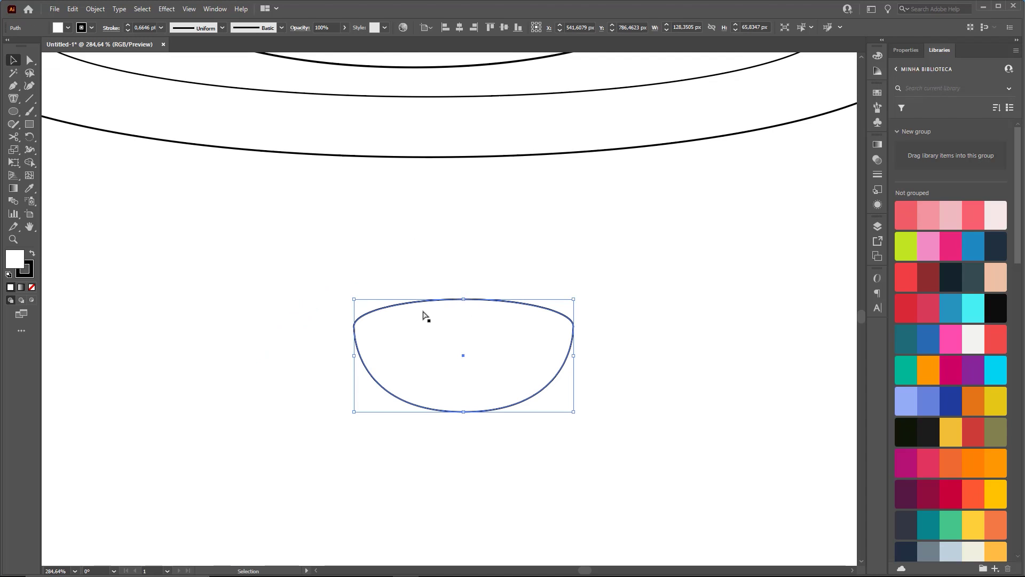
right_click(479, 347)
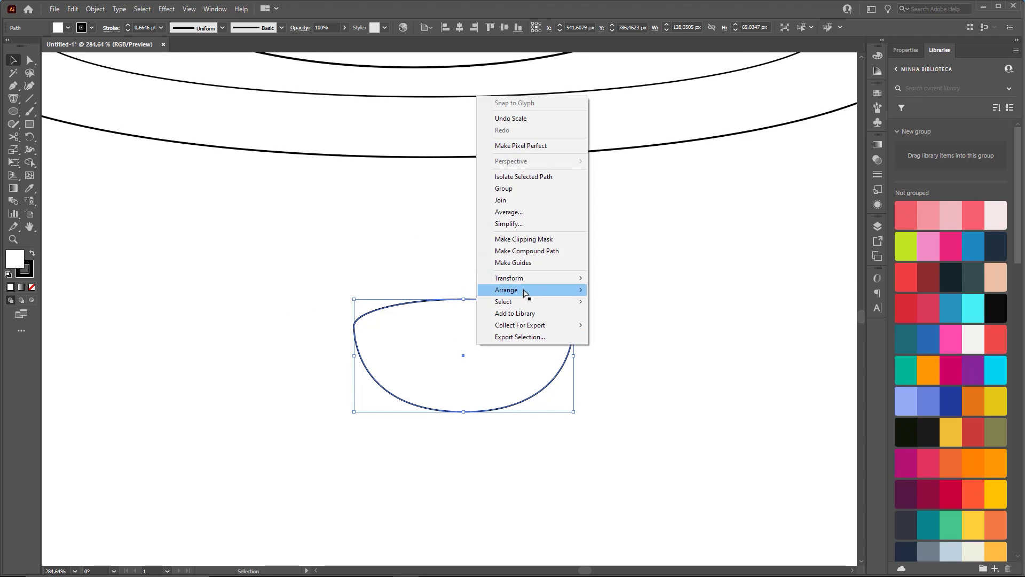
mouse_move(524, 293)
left_click(628, 328)
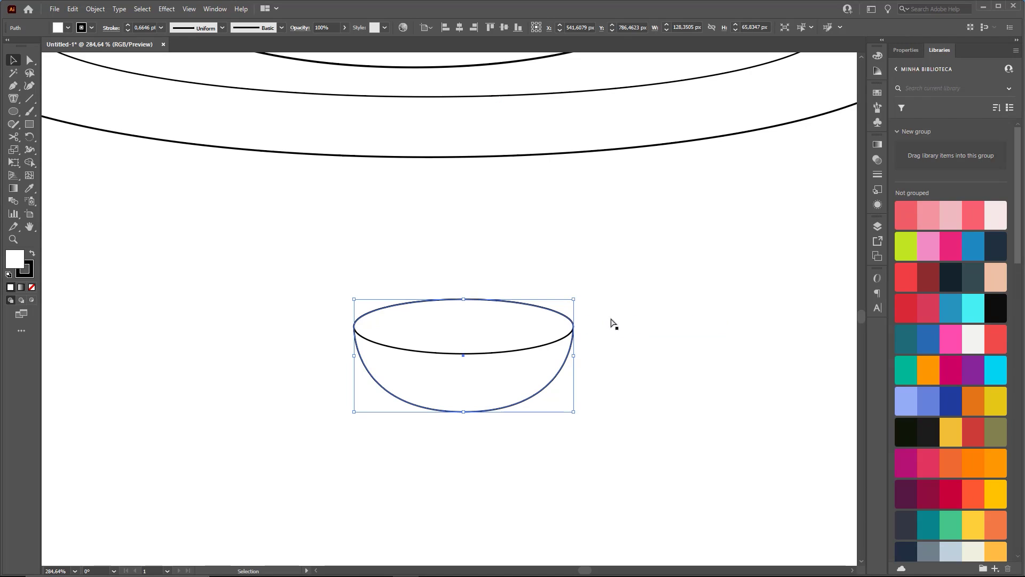
left_click(515, 349)
key("s")
left_click_drag(652, 225, 640, 233)
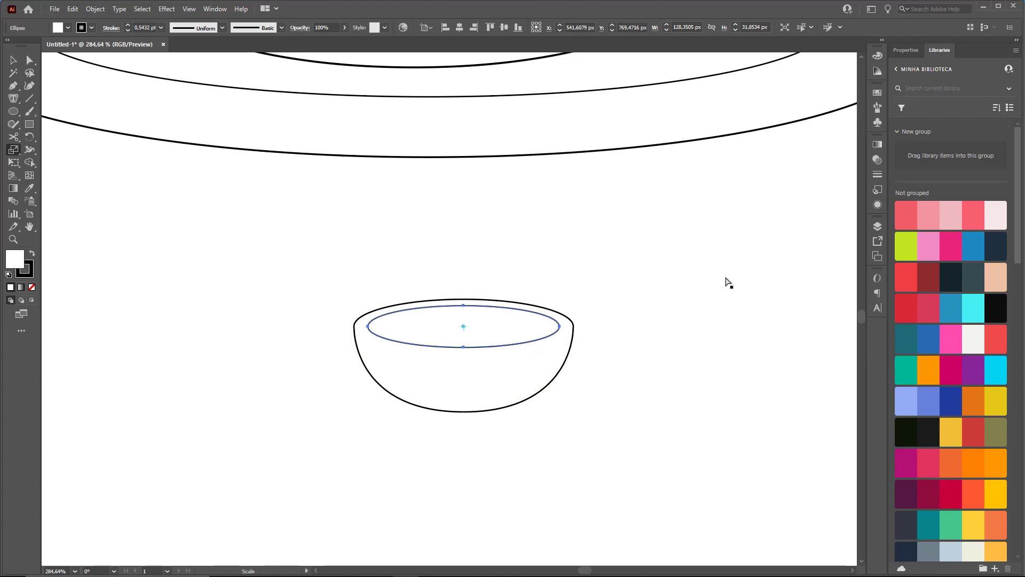
key("ctrl+z")
key("v")
left_click(688, 278)
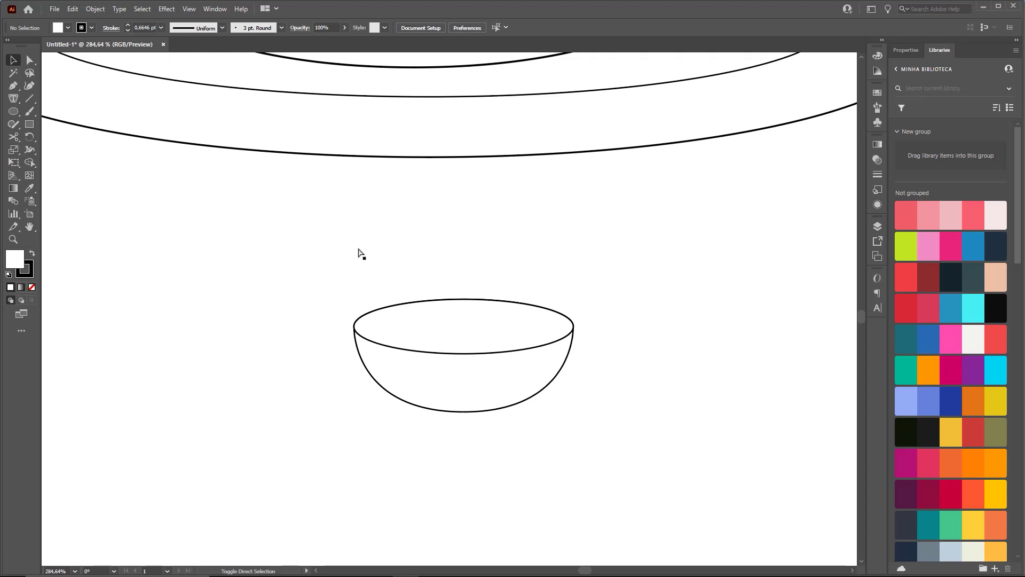
- Draw a horizontal line across the middle of the small ellipse between its two side anchor points, and deselect it
left_click(29, 99)
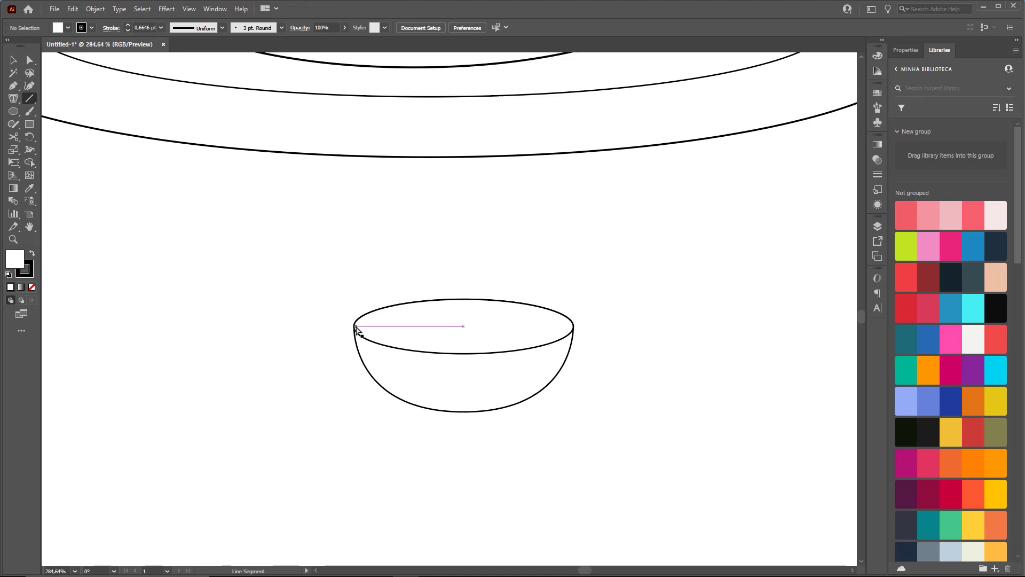
left_click_drag(354, 325, 573, 324)
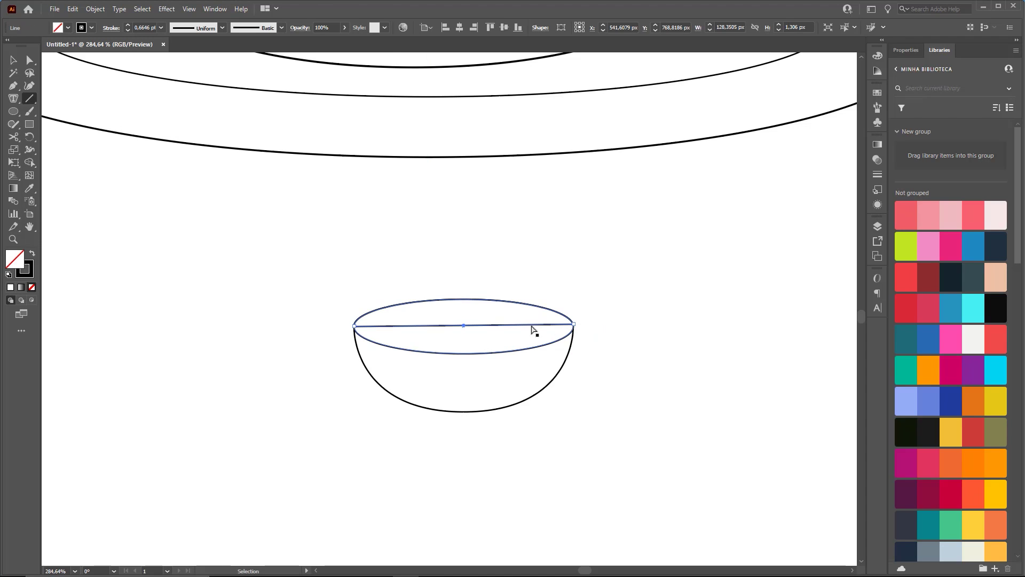
key("ctrl+z")
left_click_drag(354, 326, 578, 327)
key("v")
left_click(624, 307)
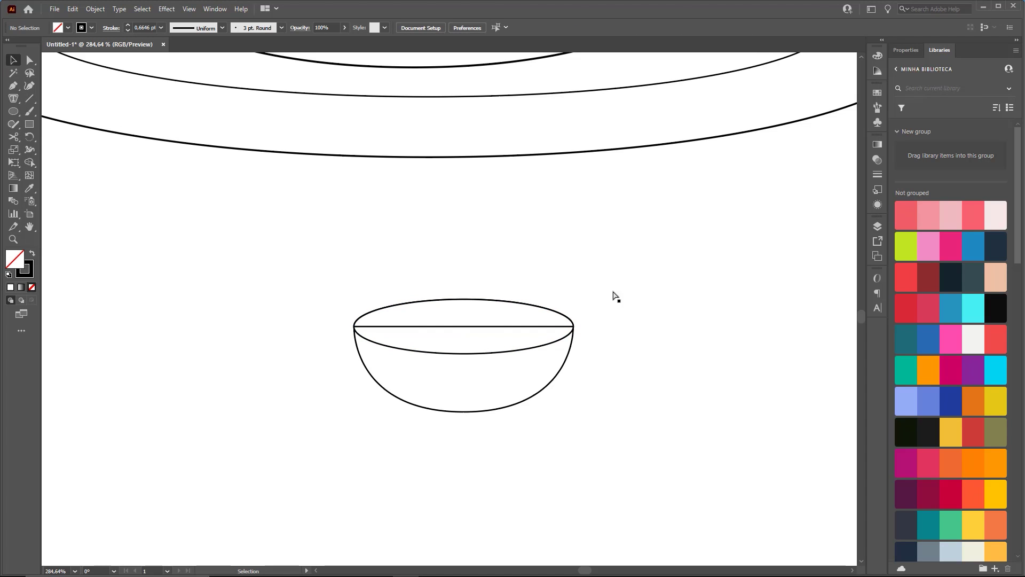
key("ctrl+1")
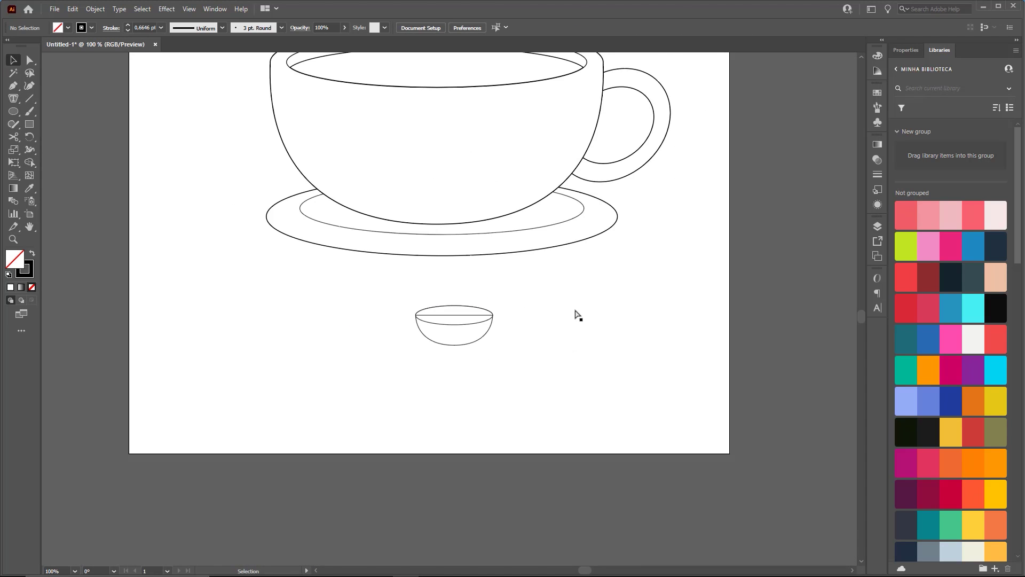
left_click_drag(560, 294, 584, 327)
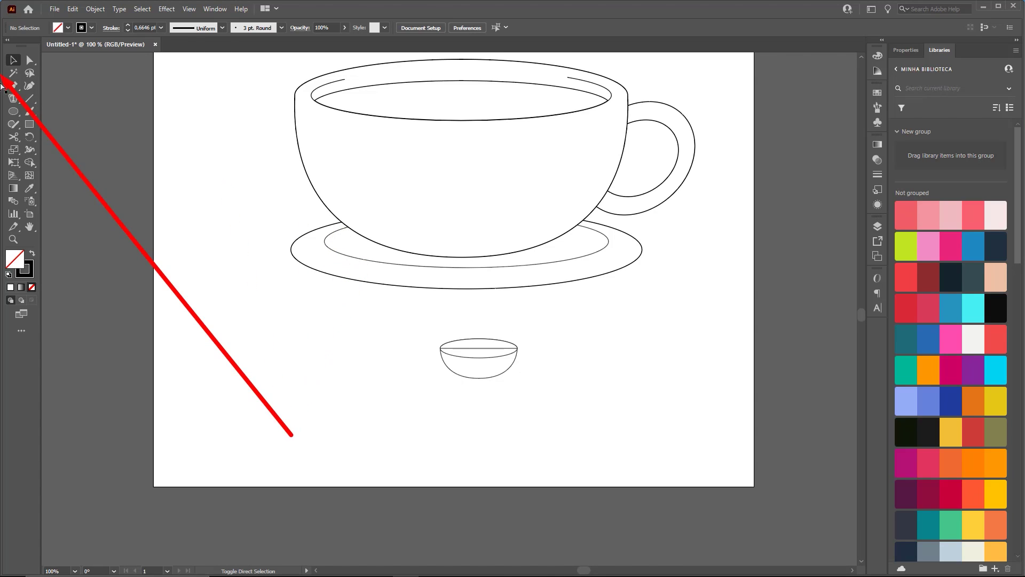
left_click(14, 60)
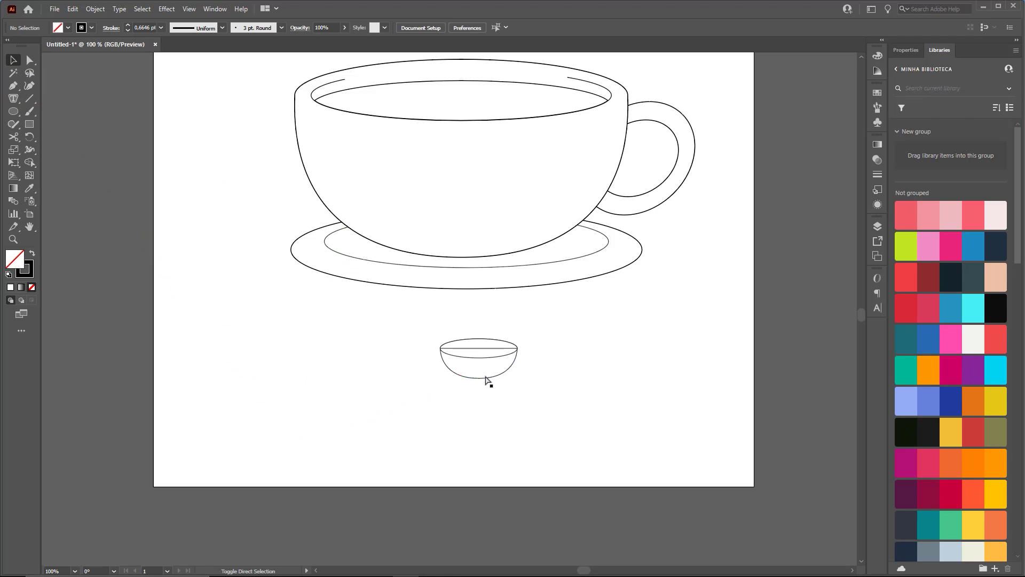
left_click_drag(368, 318, 350, 330)
left_click(517, 393)
key("ctrl+z")
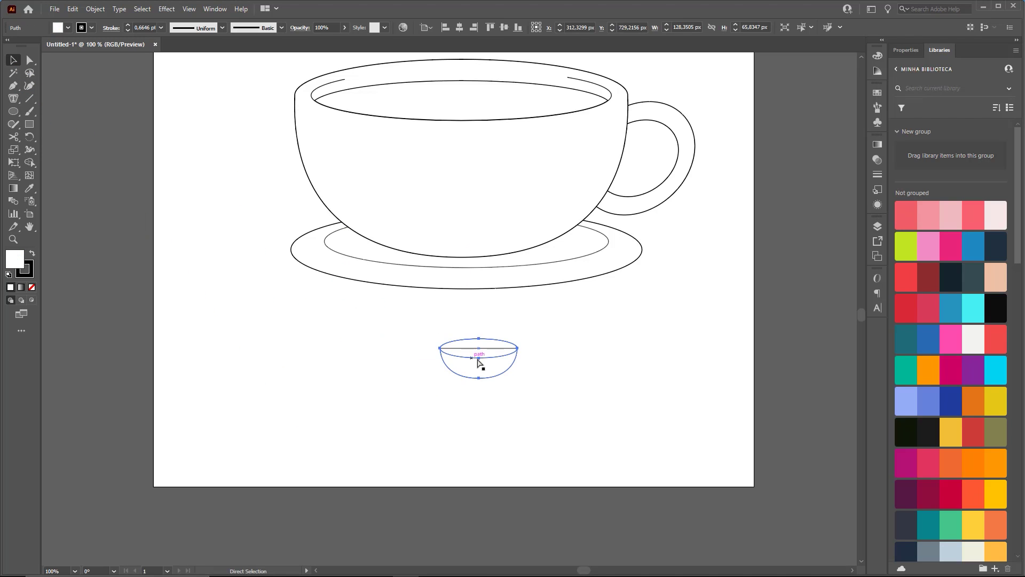
left_click_drag(493, 349, 545, 307)
key("ctrl+z")
left_click(588, 369)
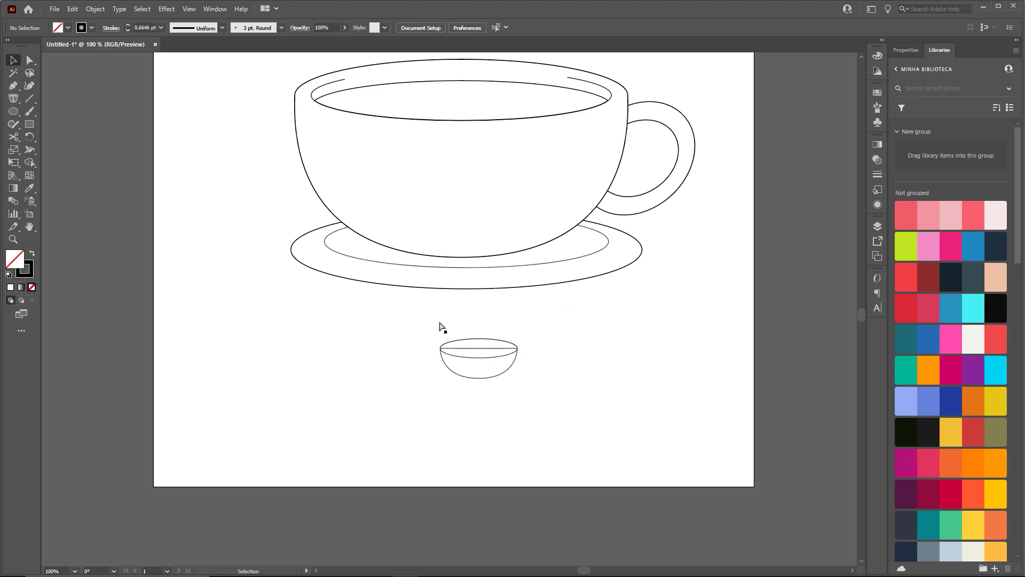
- Group the small bowl, ellipse and line, and place the group on the saucer's left side, rotated about 45° counterclockwise
left_click_drag(427, 326, 573, 400)
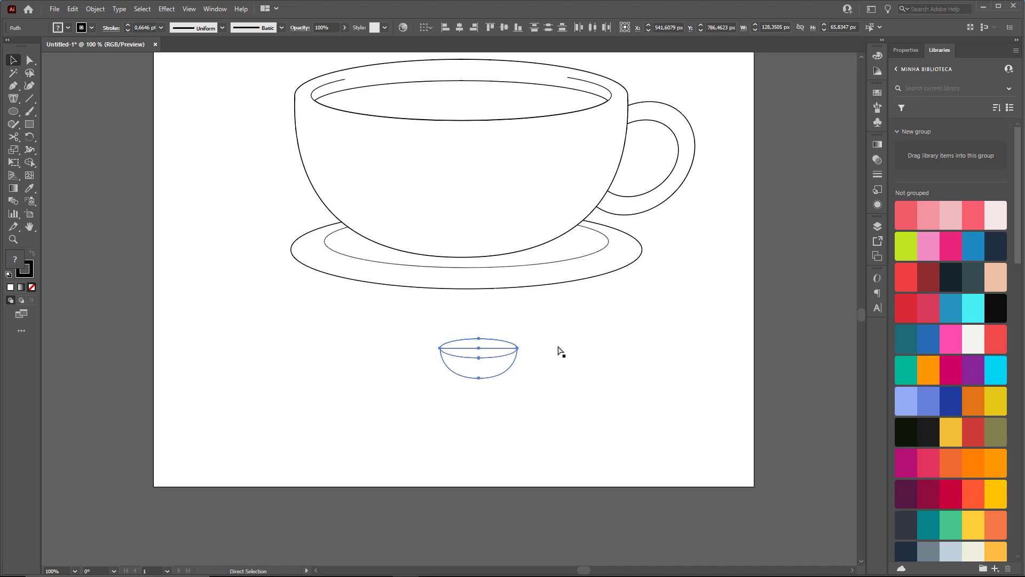
key("ctrl+g")
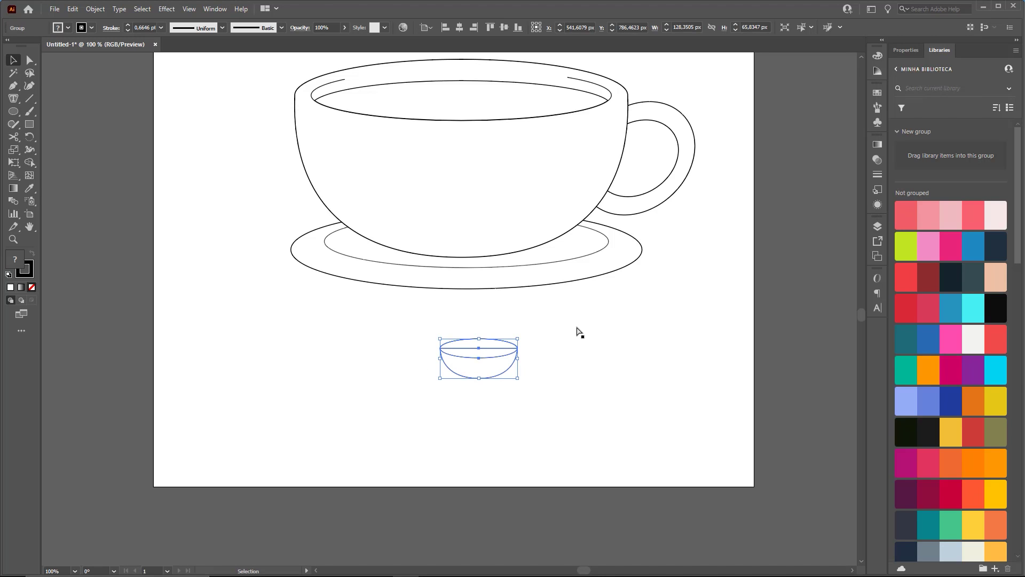
left_click_drag(500, 362, 404, 249)
scroll(405, 249, "up", 3)
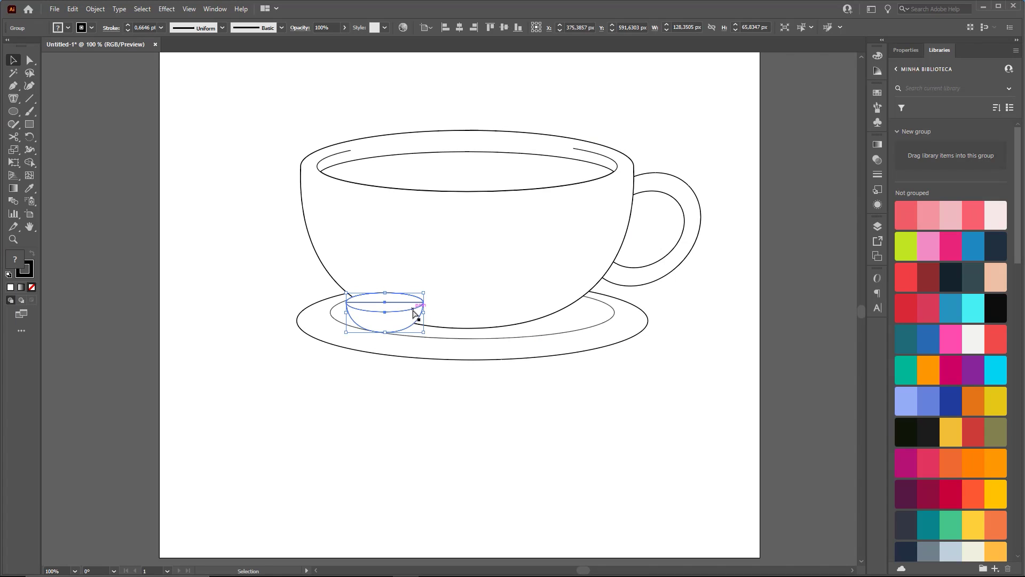
left_click_drag(428, 293, 394, 305)
key("ctrl+shift+a")
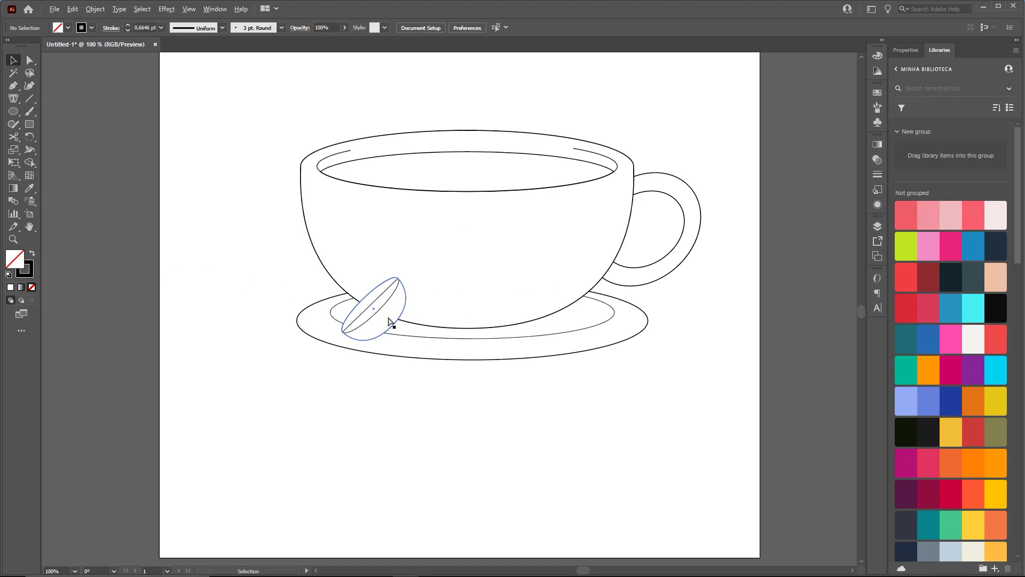
- Duplicate the tilted coffee bean just to its right and rotate the copy until it lies nearly horizontal, overlapping the first bean
left_click_drag(389, 321, 429, 329)
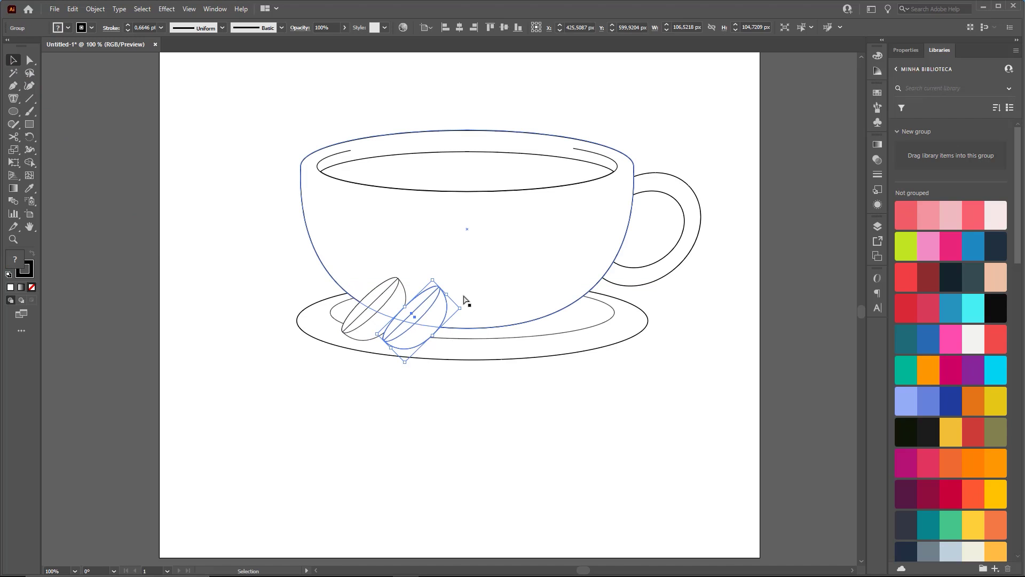
left_click_drag(437, 278, 444, 336)
left_click(473, 299)
scroll(546, 361, "up", 3)
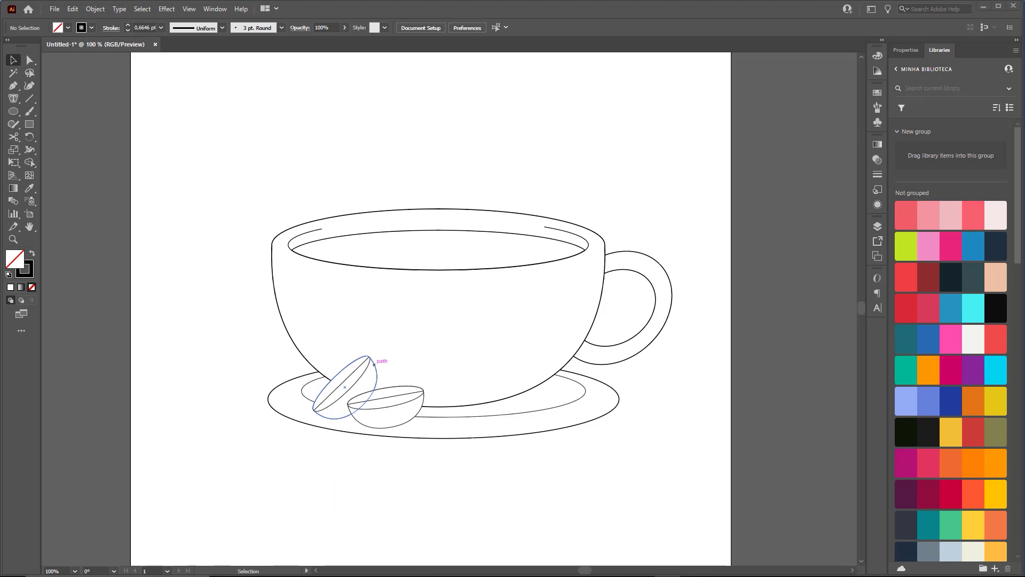
key("backslash")
key("z")
left_click_drag(537, 370, 474, 382)
key("v")
left_click_drag(543, 424, 519, 400)
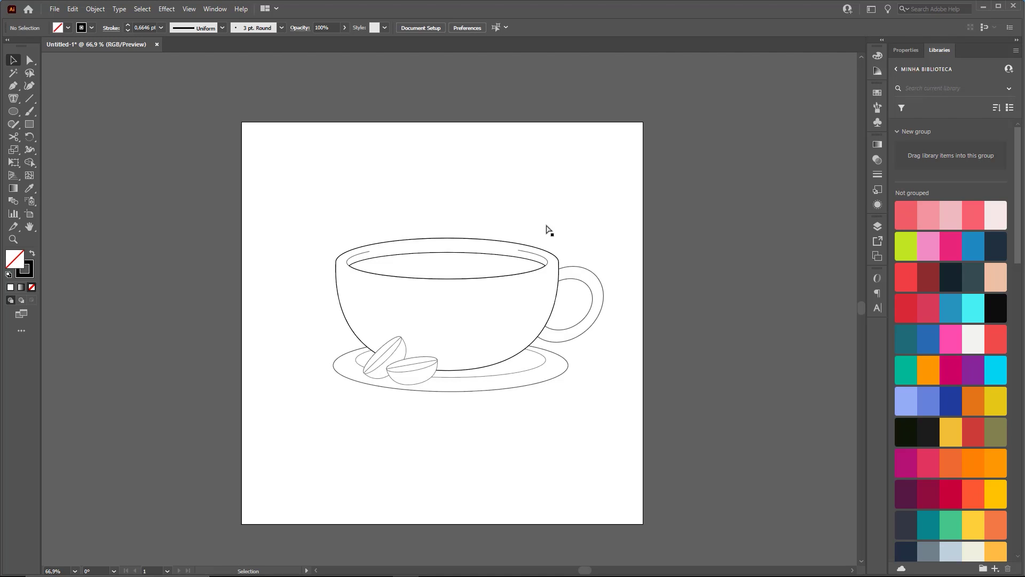
key("l")
mouse_move(338, 143)
left_mouse_down()
mouse_move(395, 176)
mouse_move(448, 174)
mouse_move(693, 327)
mouse_move(706, 324)
left_mouse_up()
key("s")
key("v")
left_click(571, 223)
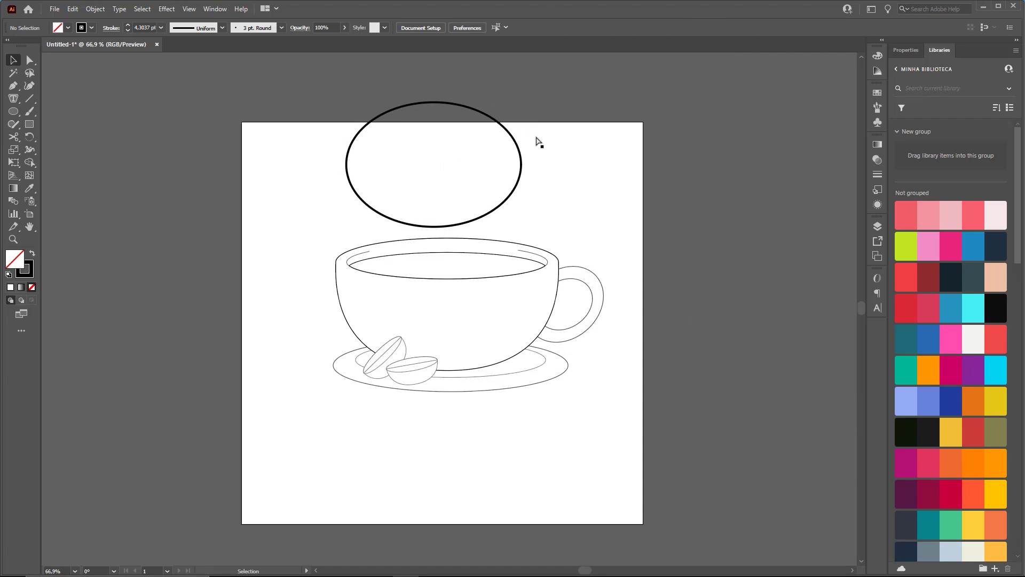
left_click_drag(538, 152, 479, 173)
key("Delete")
key("l")
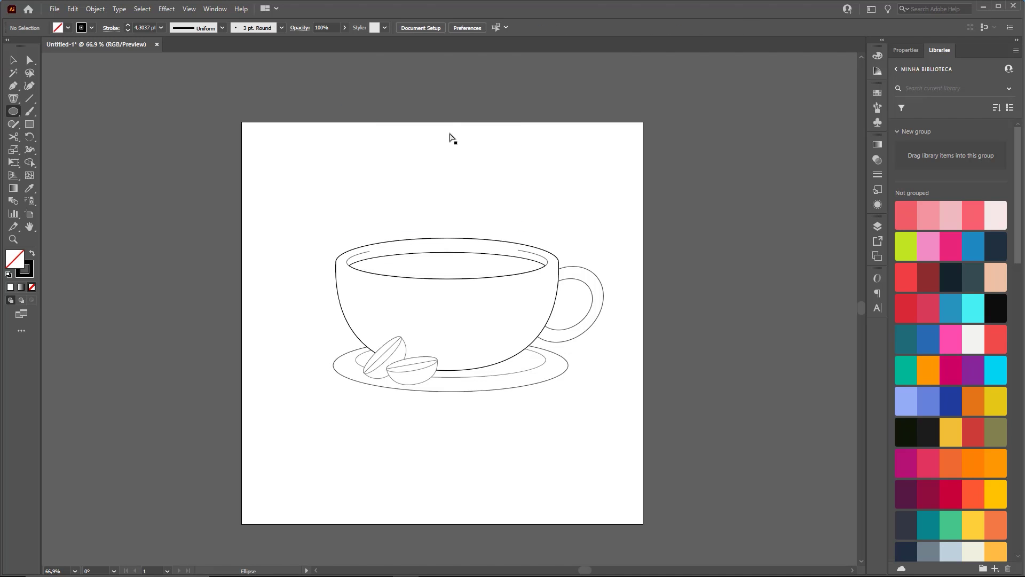
left_click_drag(426, 132, 559, 215)
key("s")
left_click_drag(634, 92, 522, 155)
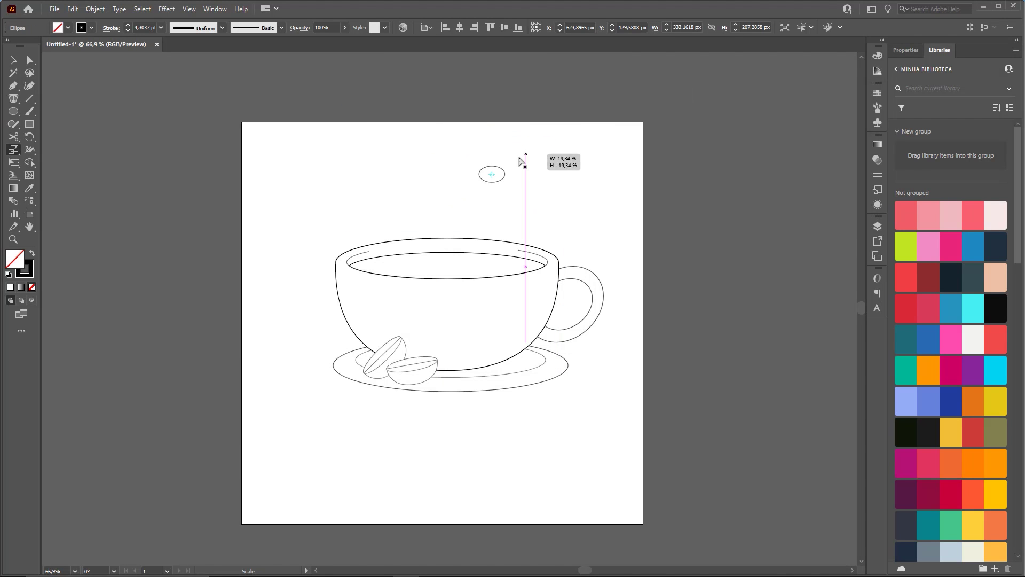
key("v")
left_click(586, 190)
key("ctrl+z")
key("ctrl+z")
key("ctrl+z")
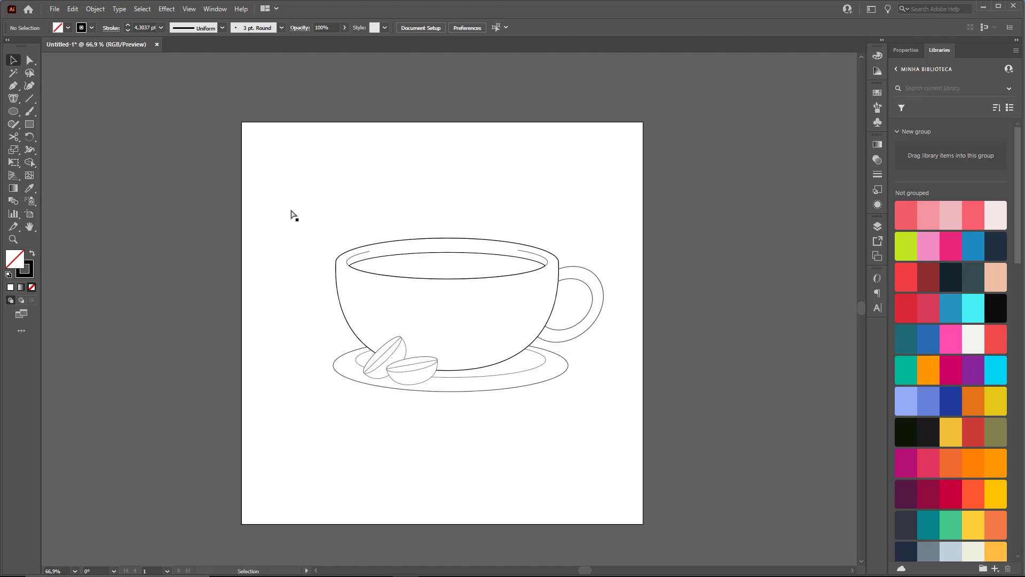
- Set the stroke weight of all the artwork to 4 pt and deselect it
left_click_drag(294, 207, 646, 427)
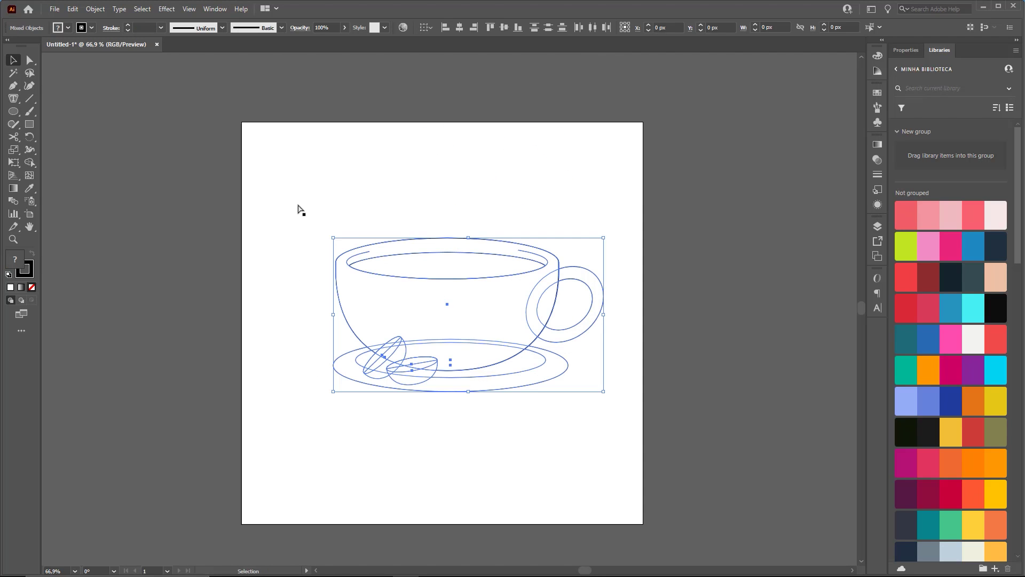
left_click_drag(270, 175, 674, 431)
left_click(505, 212)
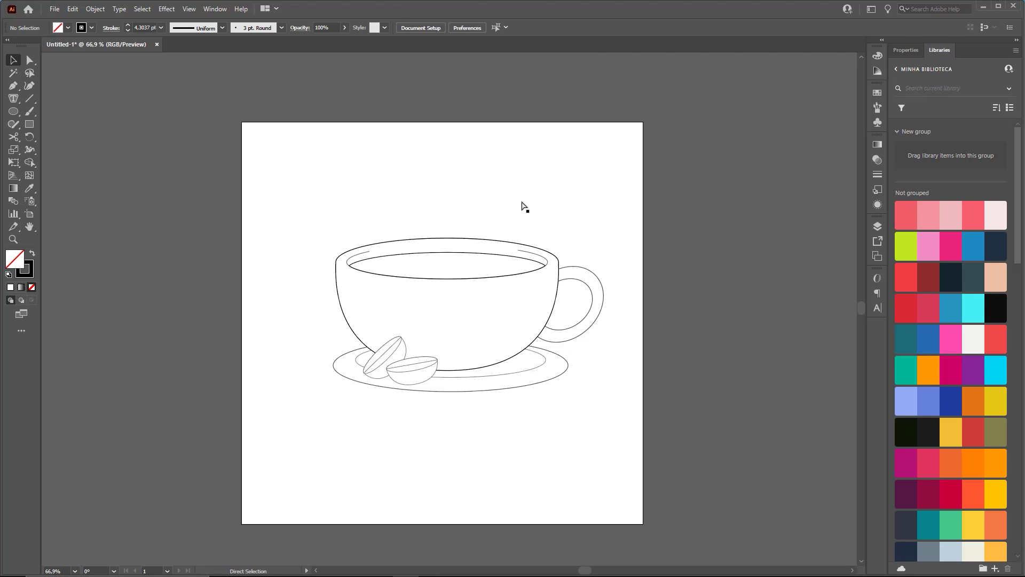
key("ctrl+a")
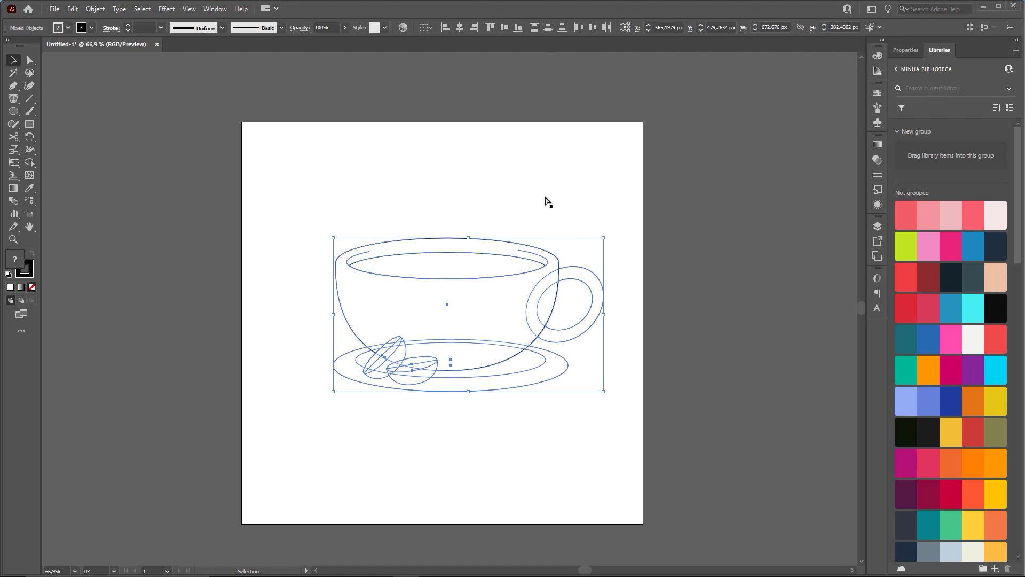
left_click(877, 176)
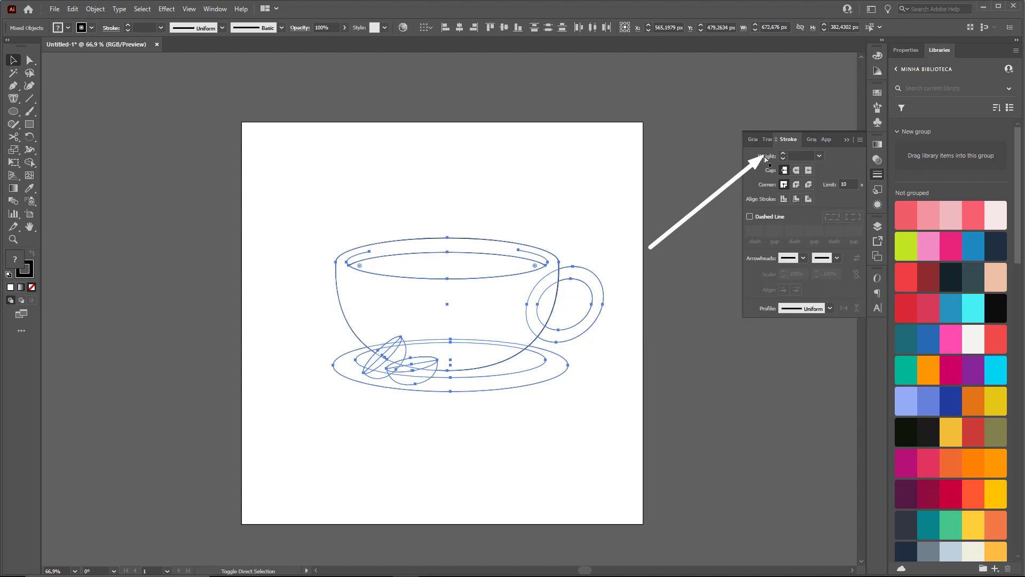
left_click(807, 156)
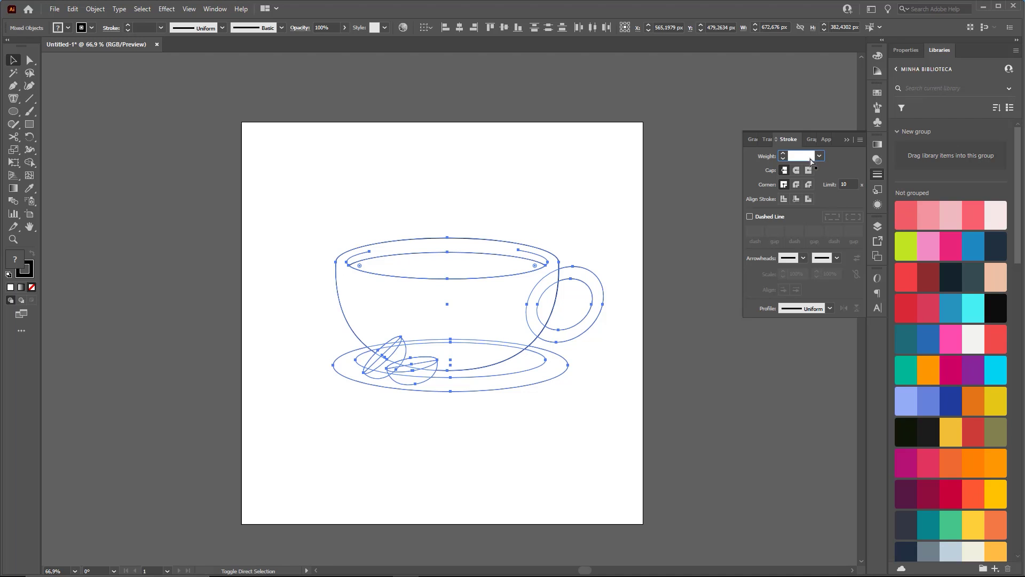
type("4")
key("Return")
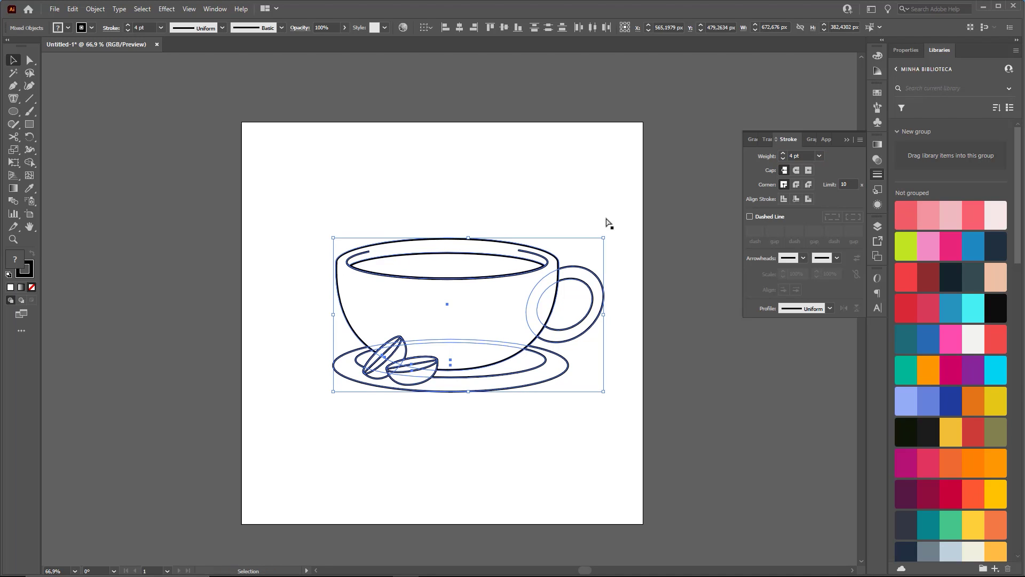
left_click(651, 228)
- Examine the stroke thickness and overlapping outlines along the cup's inner rim up close
key("z")
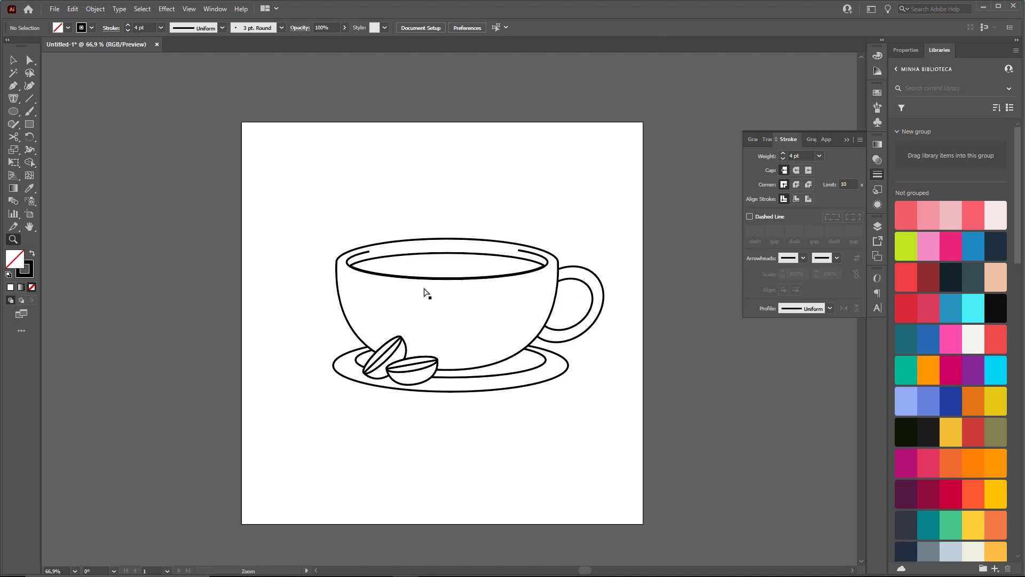
left_click_drag(426, 293, 526, 327)
key("v")
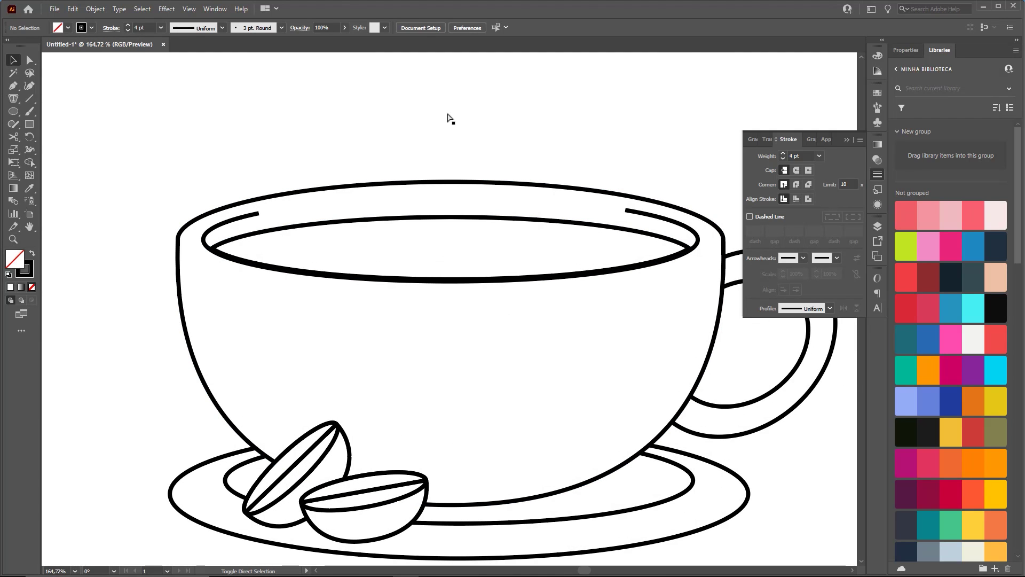
mouse_move(408, 118)
left_mouse_down()
mouse_move(213, 243)
mouse_move(263, 218)
mouse_move(227, 229)
mouse_move(251, 210)
mouse_move(213, 240)
mouse_move(464, 279)
mouse_move(674, 208)
mouse_move(534, 202)
mouse_move(222, 238)
mouse_move(372, 218)
mouse_move(533, 217)
mouse_move(647, 229)
mouse_move(682, 247)
mouse_move(567, 281)
left_mouse_up()
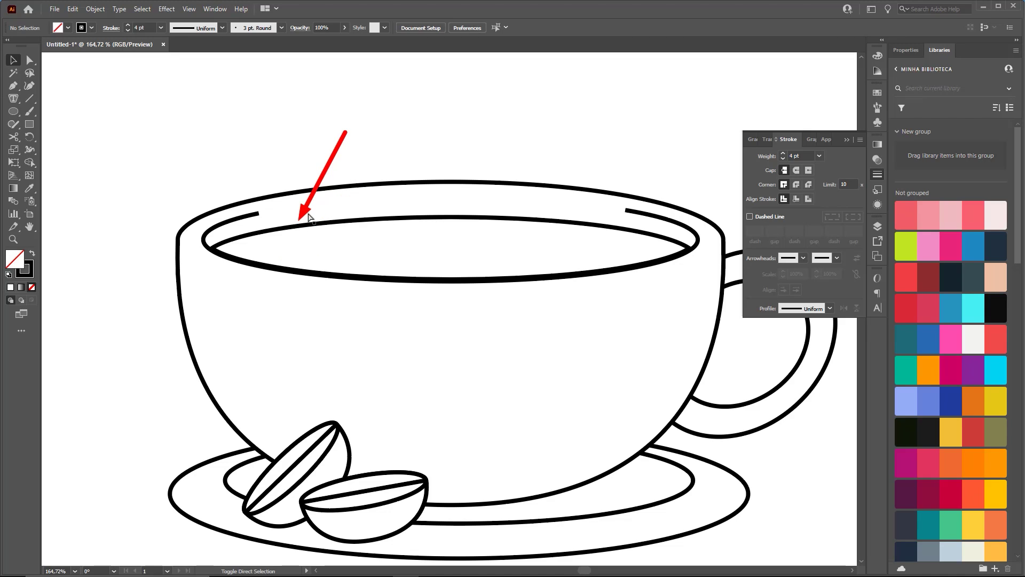
scroll(487, 161, "down", 3)
scroll(496, 158, "up", 2)
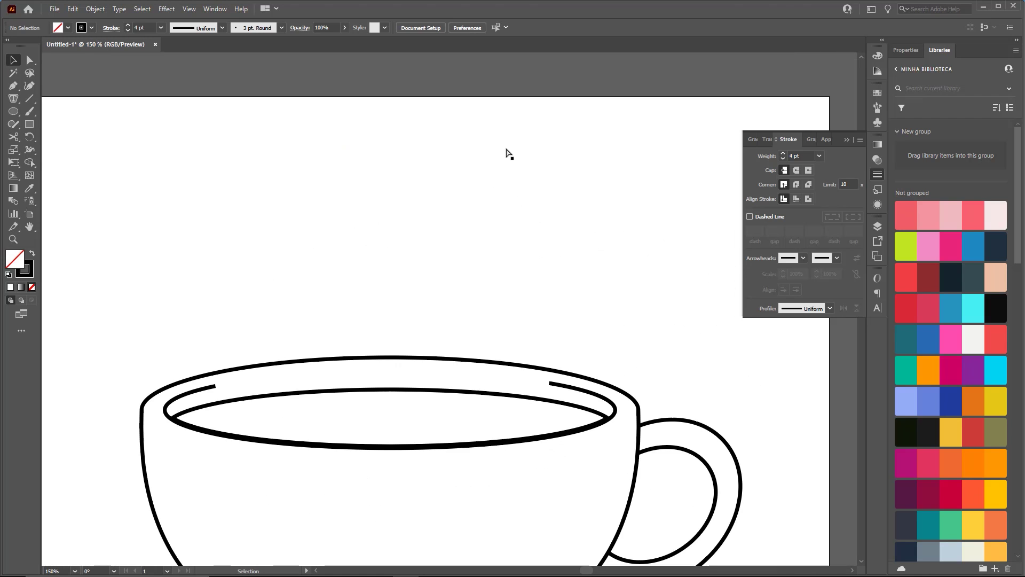
scroll(508, 153, "down", 2)
scroll(443, 240, "down", 2)
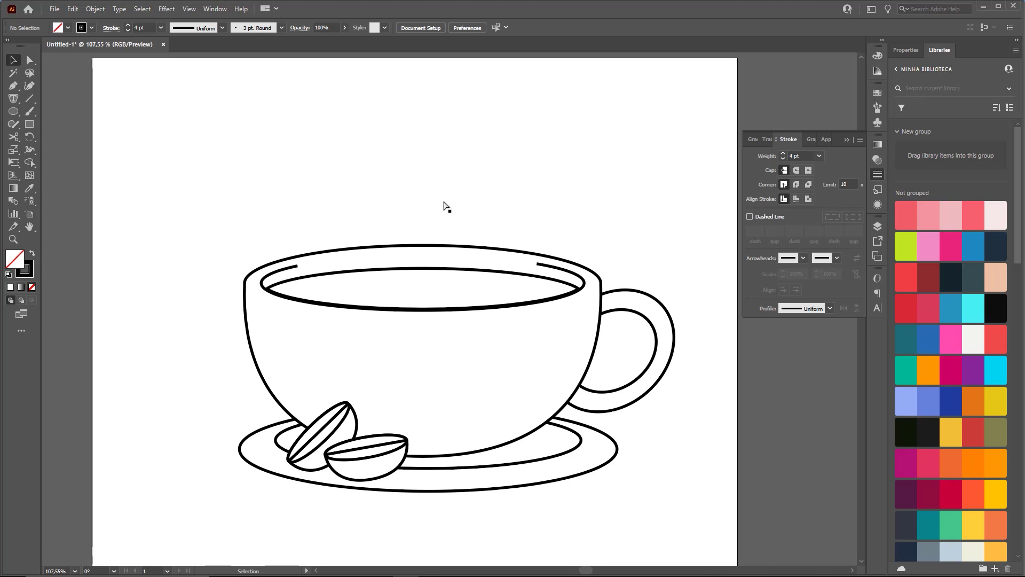
- Align the strokes of all the artwork to the center of their paths, and deselect it
key("ctrl+a")
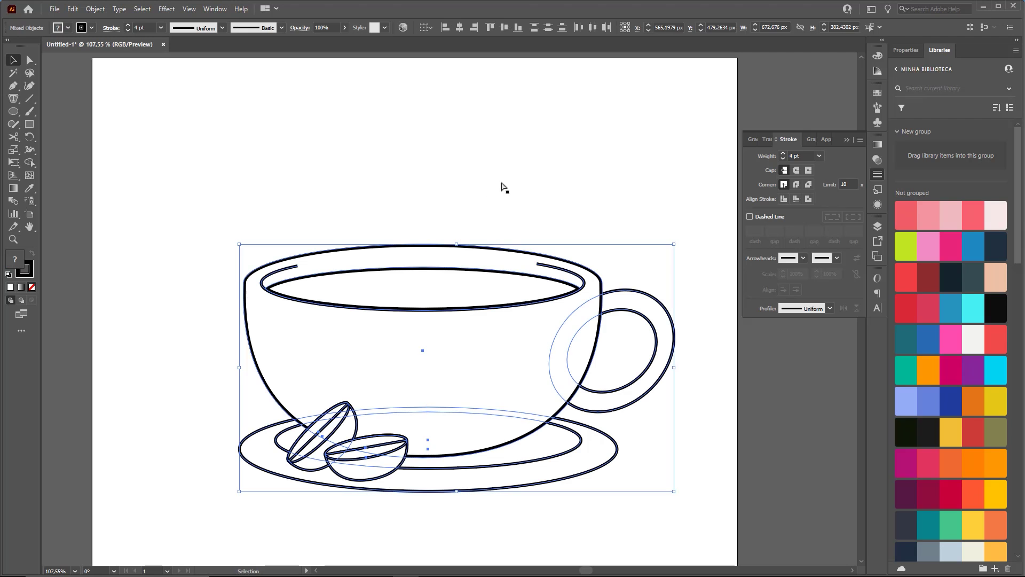
key("ctrl")
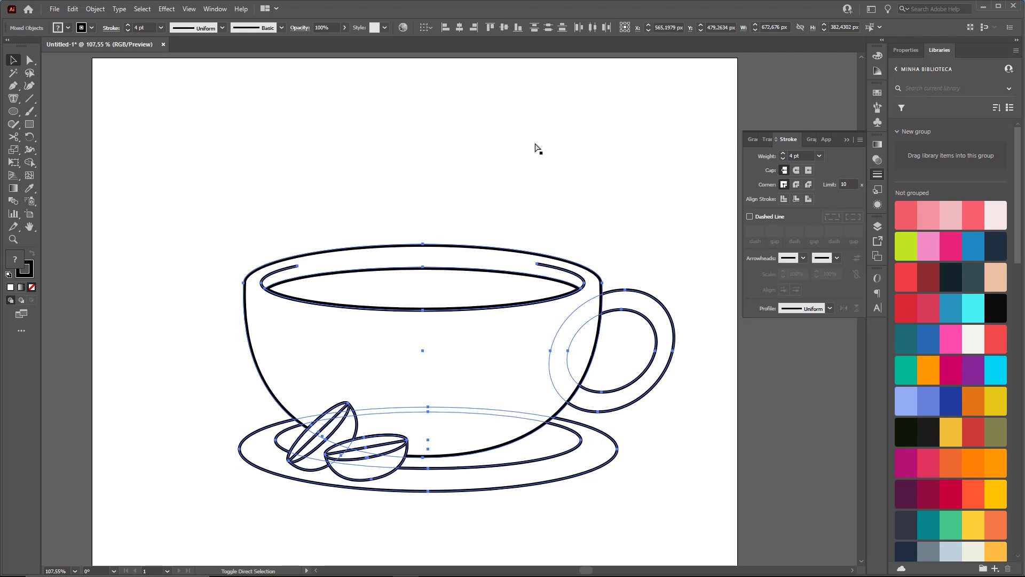
left_click(784, 201)
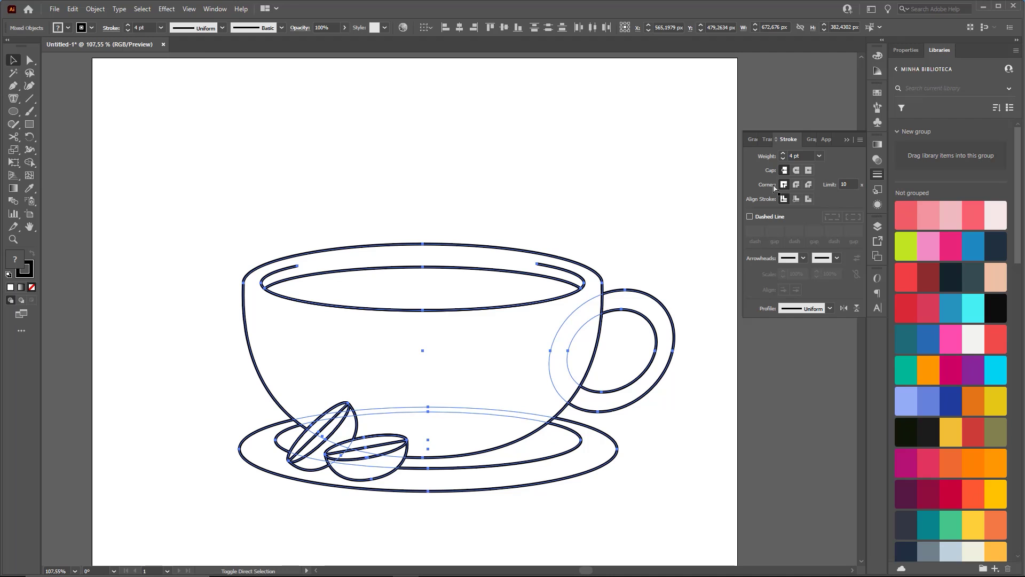
left_click(549, 167)
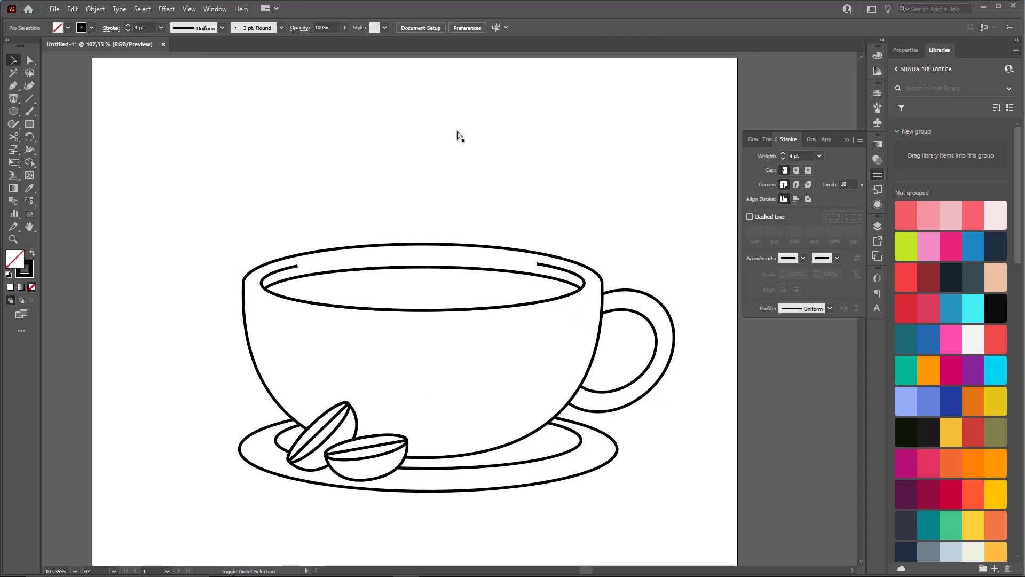
left_click_drag(428, 132, 622, 120)
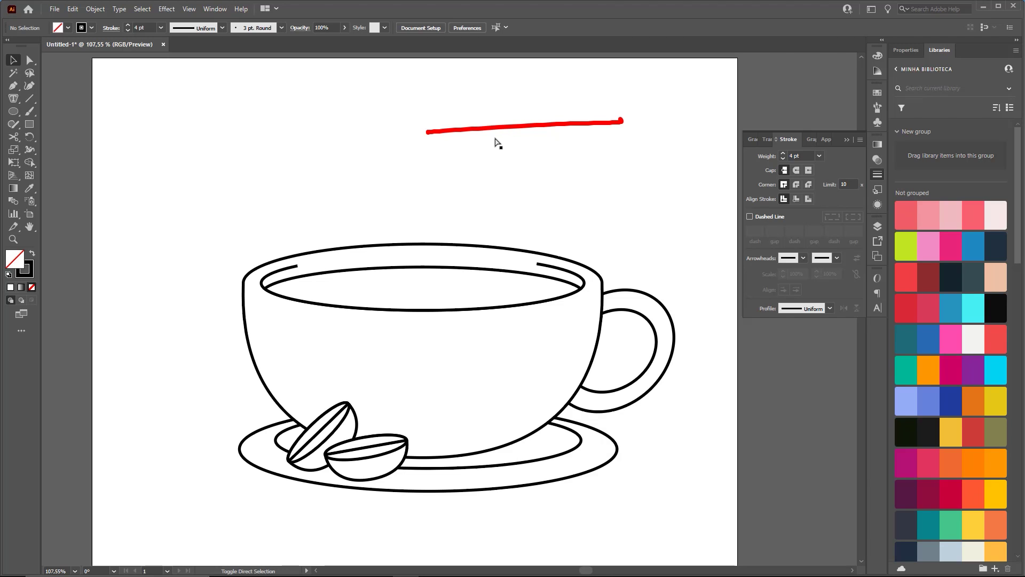
mouse_move(435, 138)
left_mouse_down()
mouse_move(609, 129)
mouse_move(475, 122)
mouse_move(613, 110)
left_mouse_up()
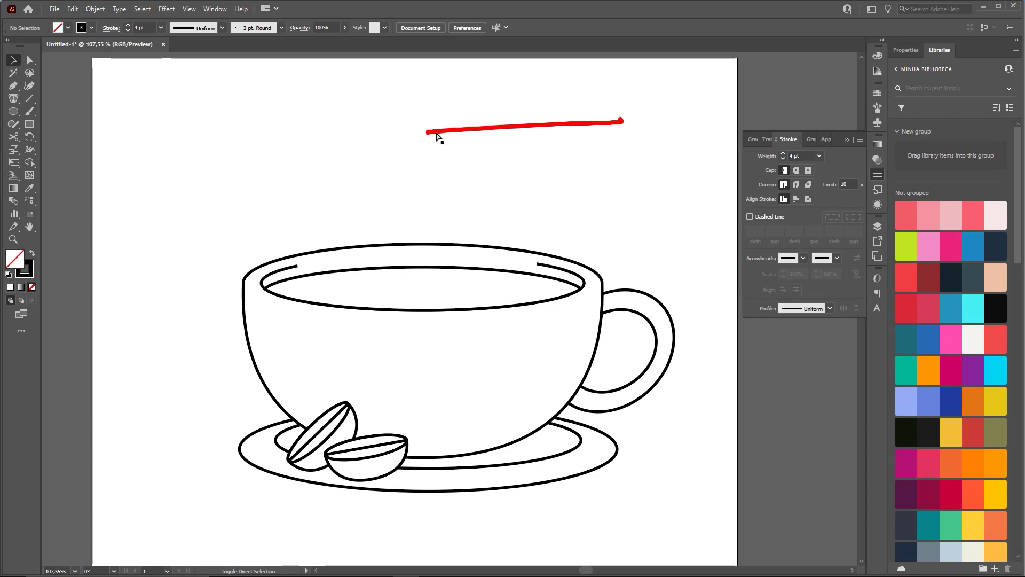
left_click_drag(430, 132, 622, 122)
left_click_drag(482, 155, 614, 148)
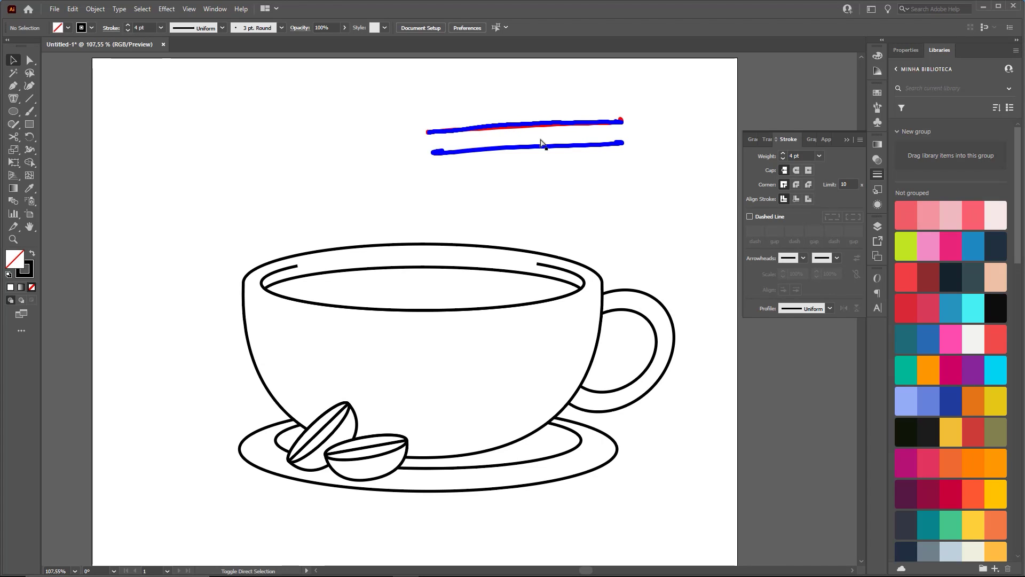
key("ctrl+z")
key("ctrl+z")
left_click_drag(430, 133, 620, 117)
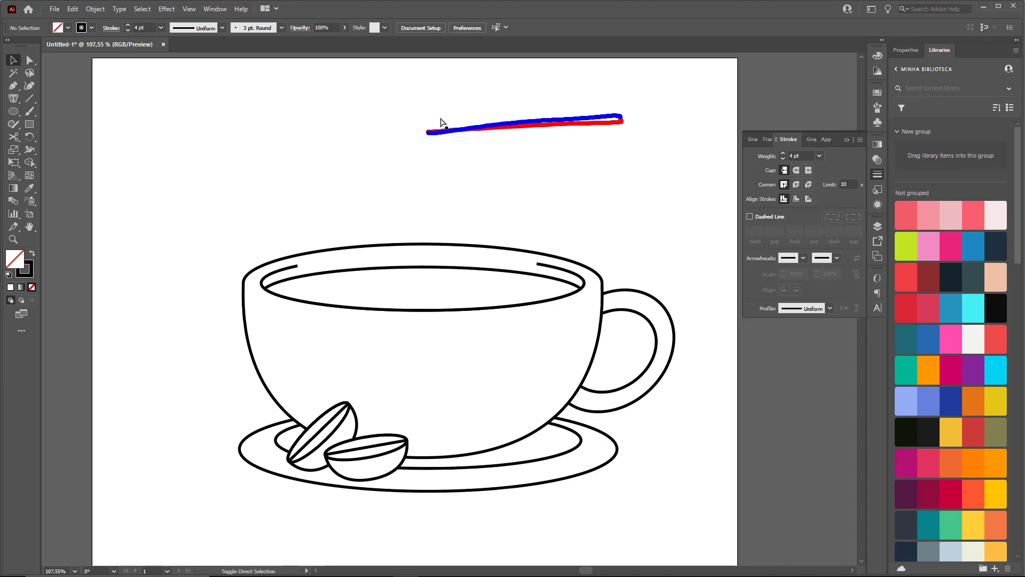
mouse_move(428, 119)
left_mouse_down()
mouse_move(598, 105)
mouse_move(793, 208)
mouse_move(786, 199)
left_mouse_up()
key("ctrl+z")
key("ctrl+z")
key("ctrl+z")
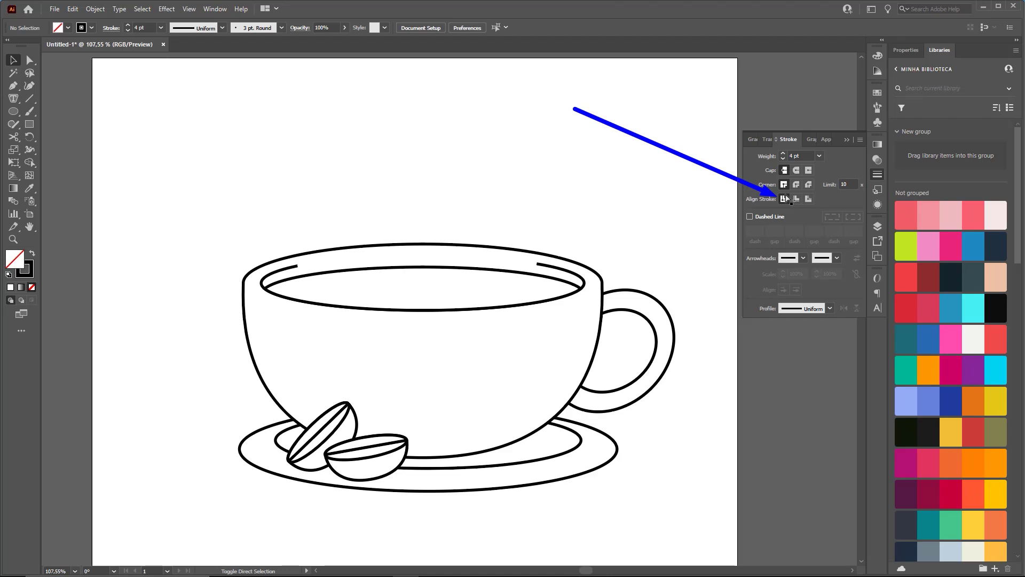
key("Escape")
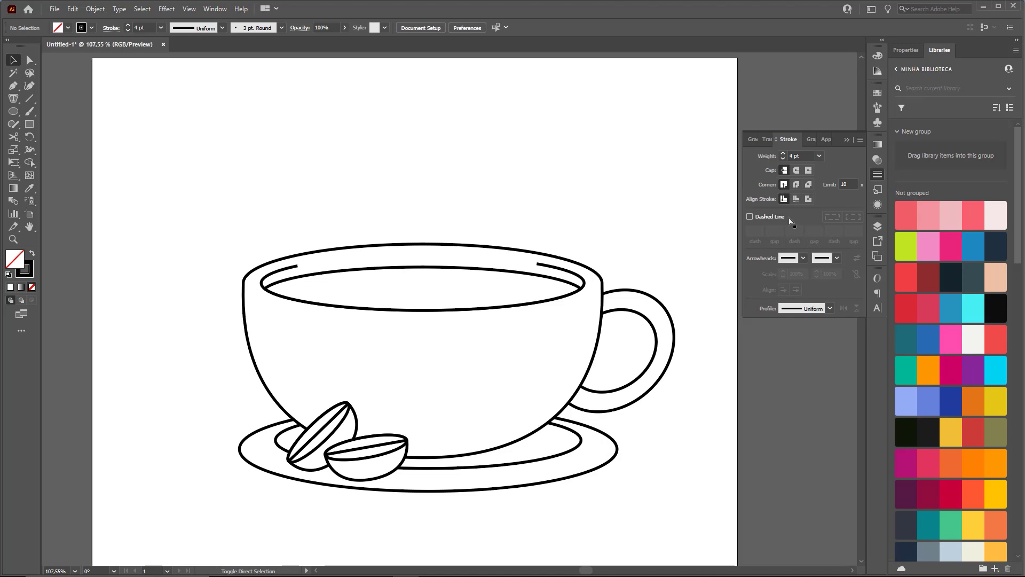
mouse_move(767, 268)
left_mouse_down()
mouse_move(794, 201)
mouse_move(809, 200)
mouse_move(414, 260)
mouse_move(313, 291)
mouse_move(416, 277)
left_mouse_up()
mouse_move(492, 173)
left_mouse_down()
mouse_move(273, 291)
mouse_move(540, 300)
mouse_move(559, 291)
left_mouse_up()
scroll(476, 116, "down", 1)
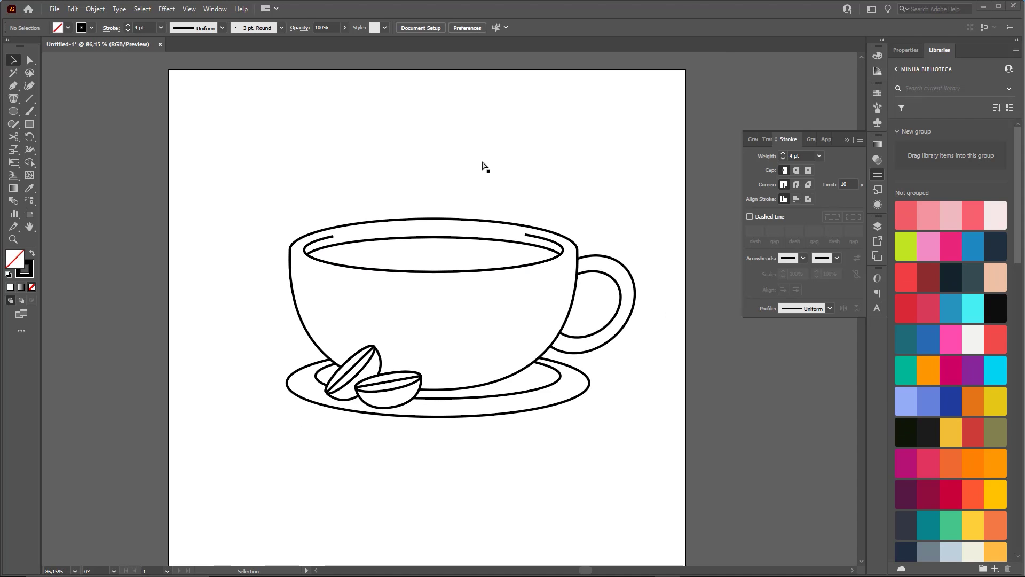
scroll(394, 270, "up", 2)
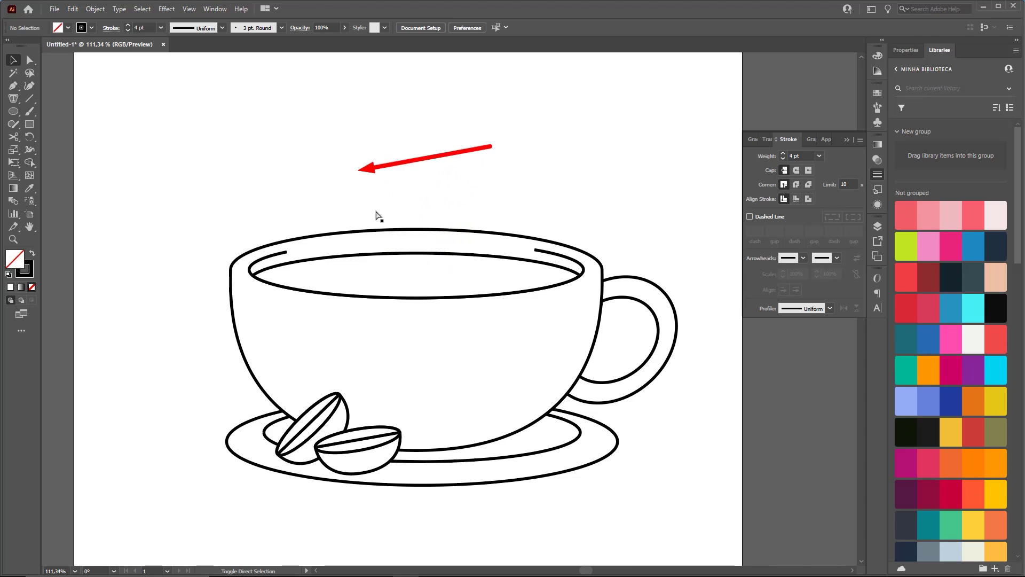
left_click(15, 112)
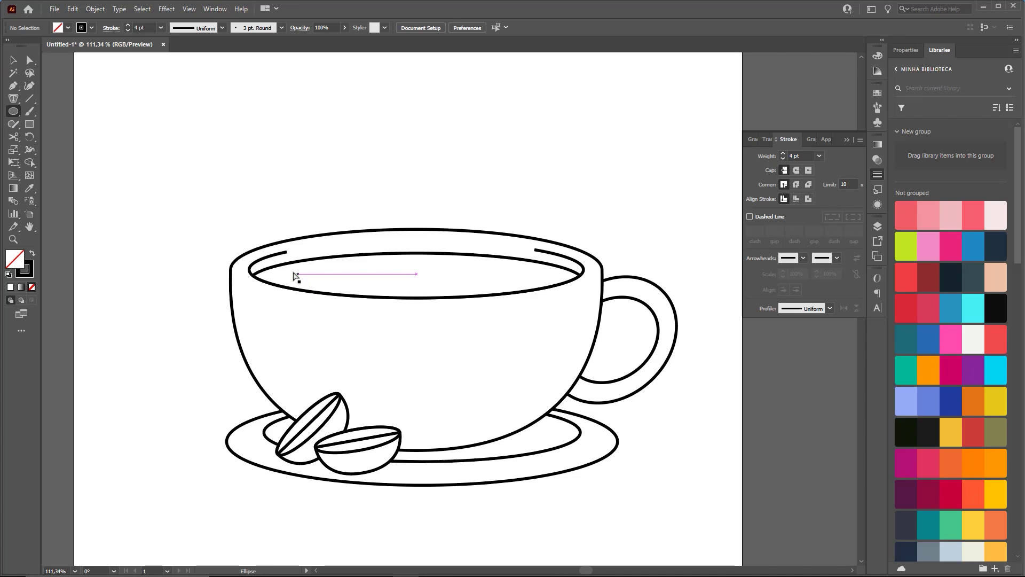
left_click_drag(294, 266, 545, 291)
key("v")
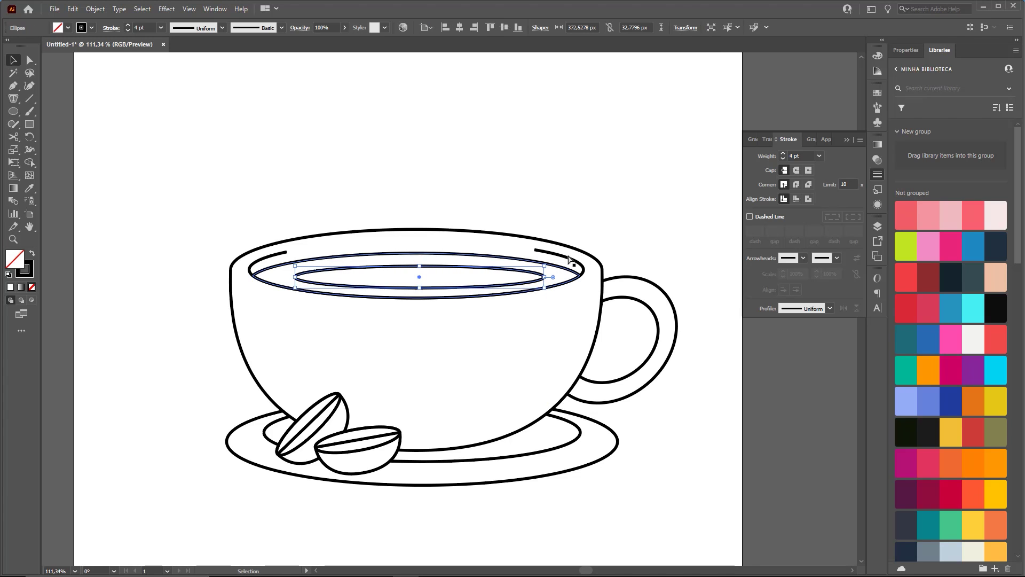
left_click(442, 195)
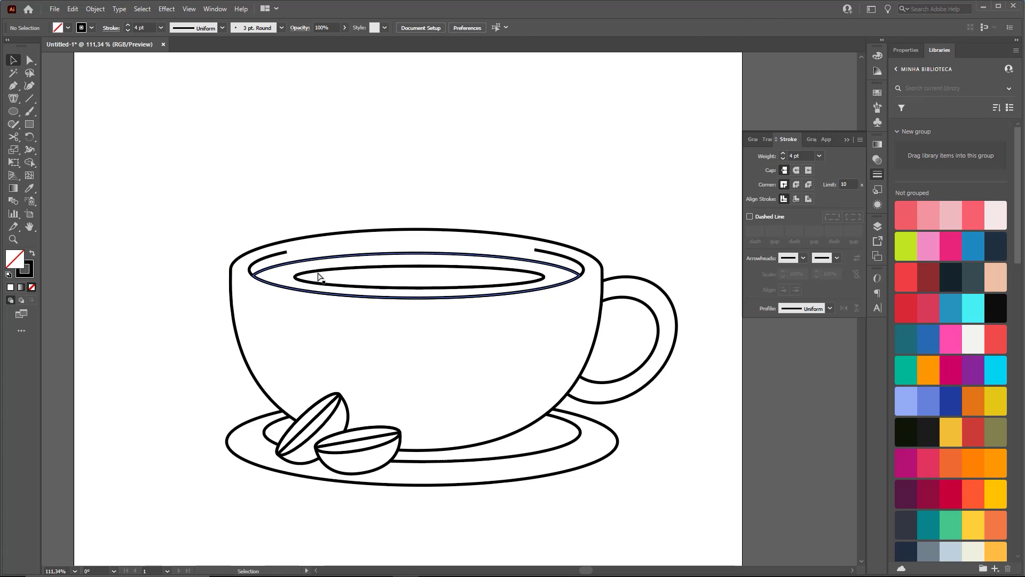
key("ctrl+z")
- Draw a flat ellipse about 327 by 39 px centered on the coffee surface inside the cup's rim
key("l")
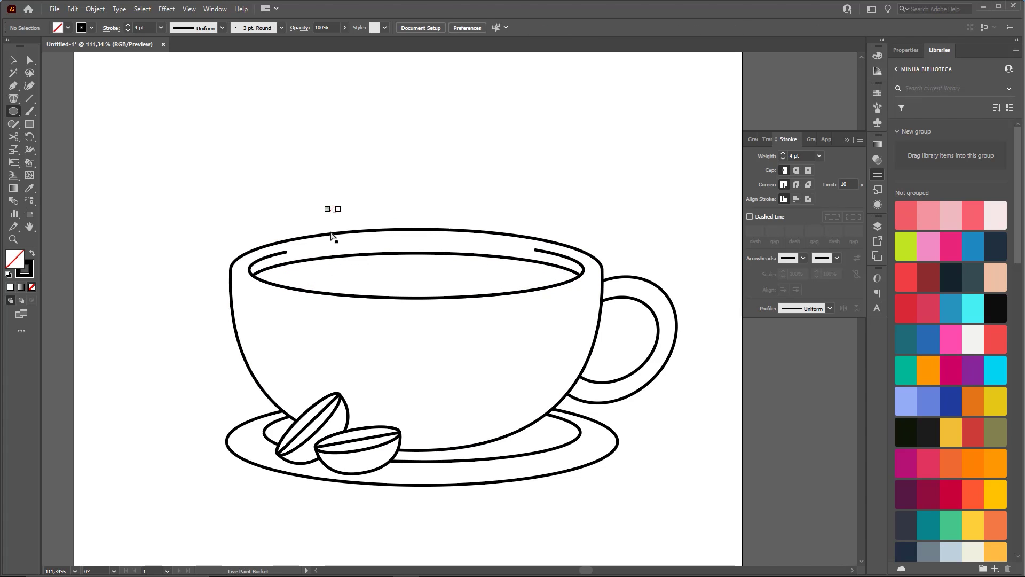
left_click_drag(519, 288, 519, 288)
key("v")
left_click(422, 280)
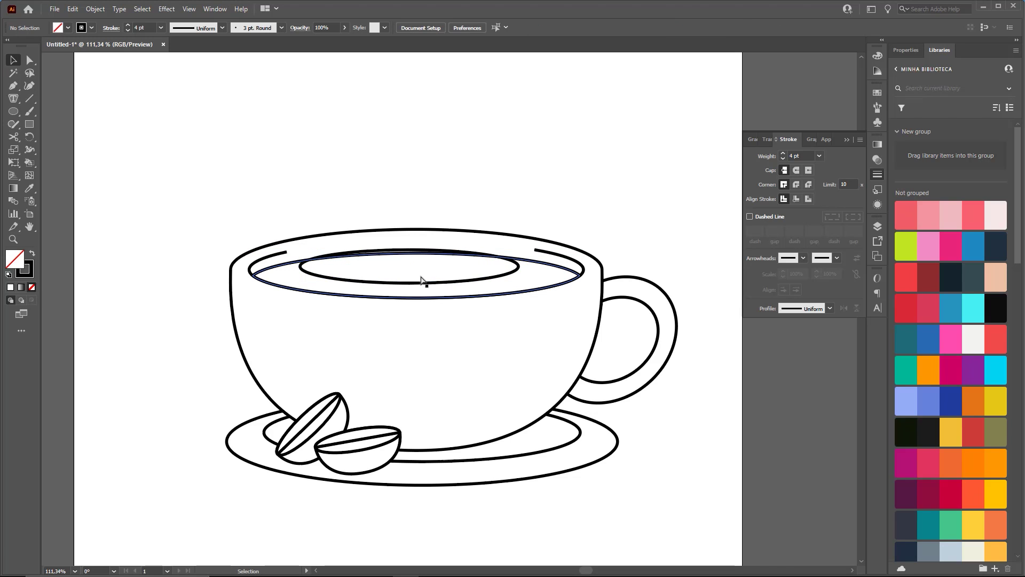
left_click_drag(426, 292, 426, 292)
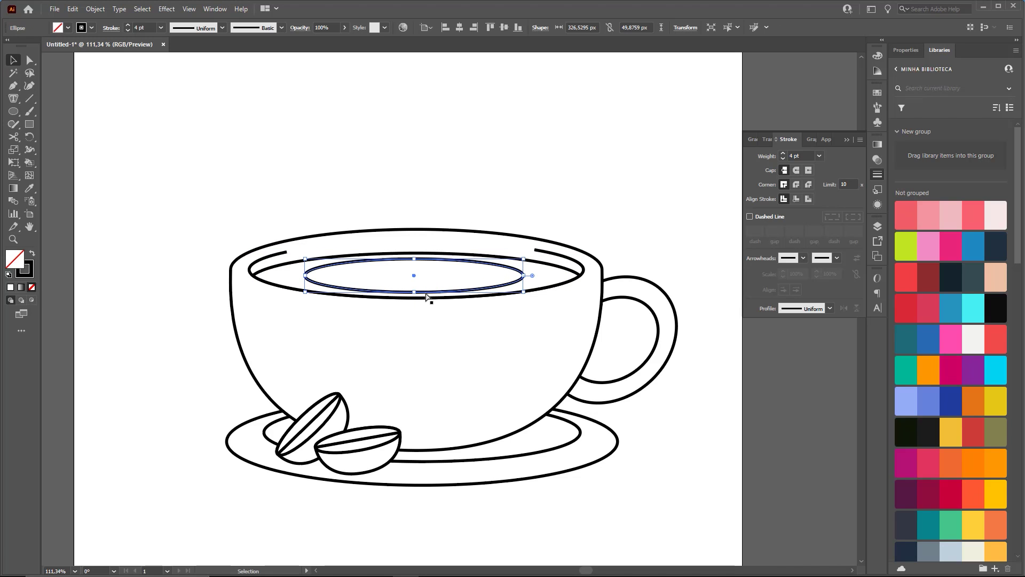
mouse_move(168, 165)
left_mouse_down()
mouse_move(11, 59)
mouse_move(414, 237)
mouse_move(417, 267)
mouse_move(441, 277)
mouse_move(433, 262)
left_mouse_up()
key("Escape")
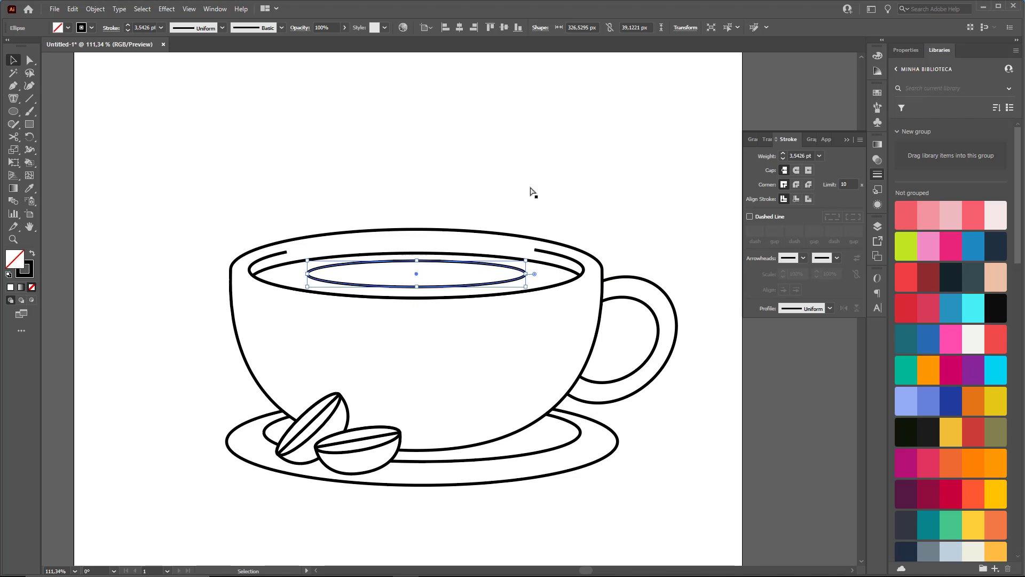
- Scale down a copy of the coffee-surface ellipse about its center to form a smaller concentric ellipse, and deselect it
left_click(613, 220)
left_click(416, 266)
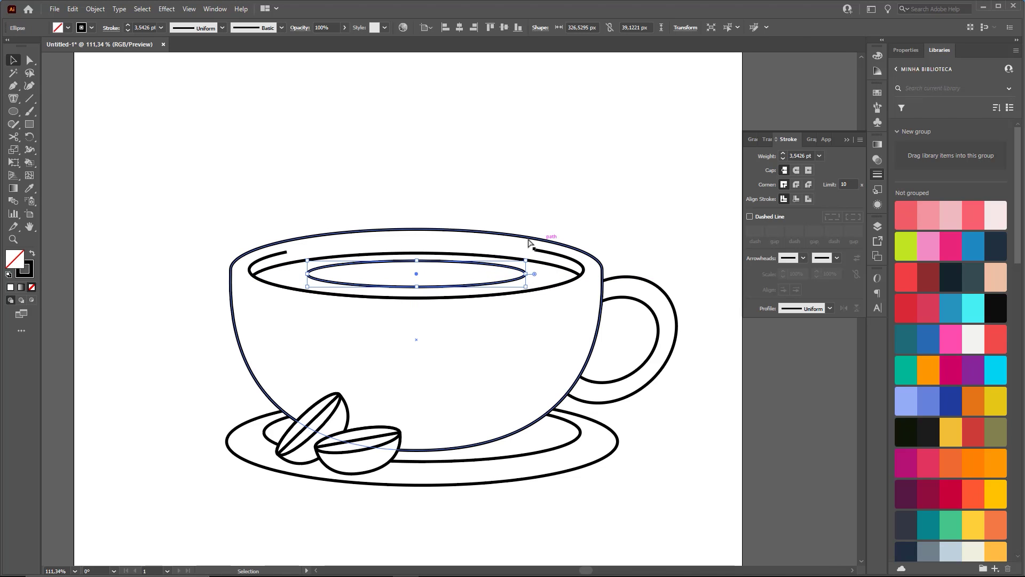
left_click(469, 224)
left_click(416, 264)
left_click(22, 154)
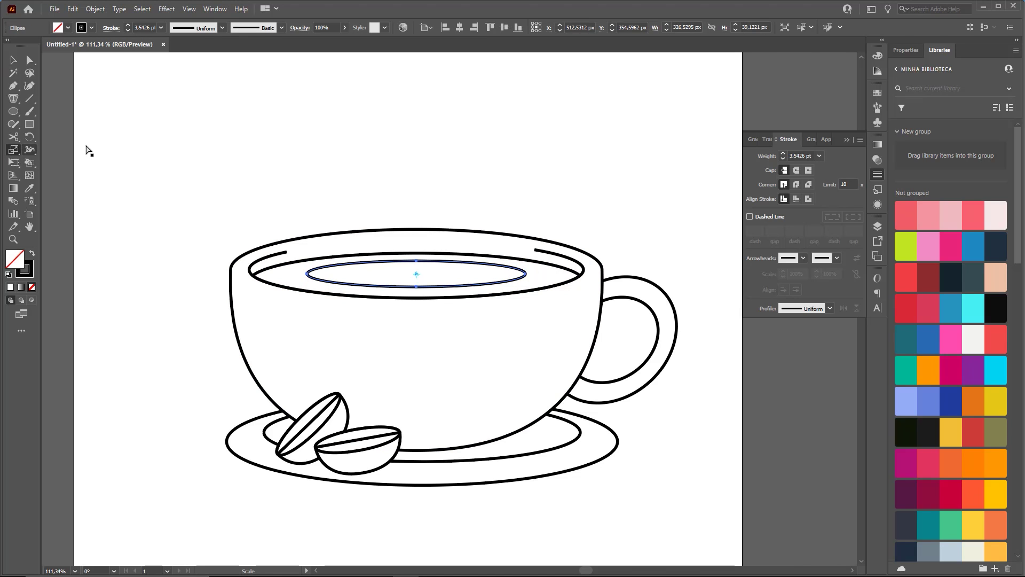
left_click_drag(603, 178, 524, 229)
key("v")
left_click(681, 193)
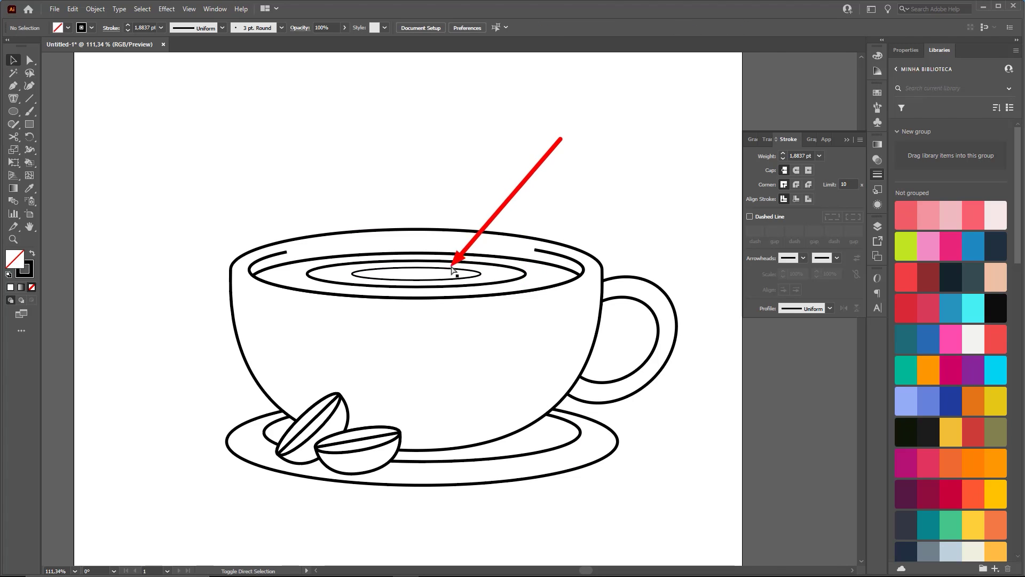
- Set up a Zig Zag effect with an absolute size of 2 px on the two concentric ellipses on the coffee surface
left_click(483, 276)
left_click(524, 271, "shift")
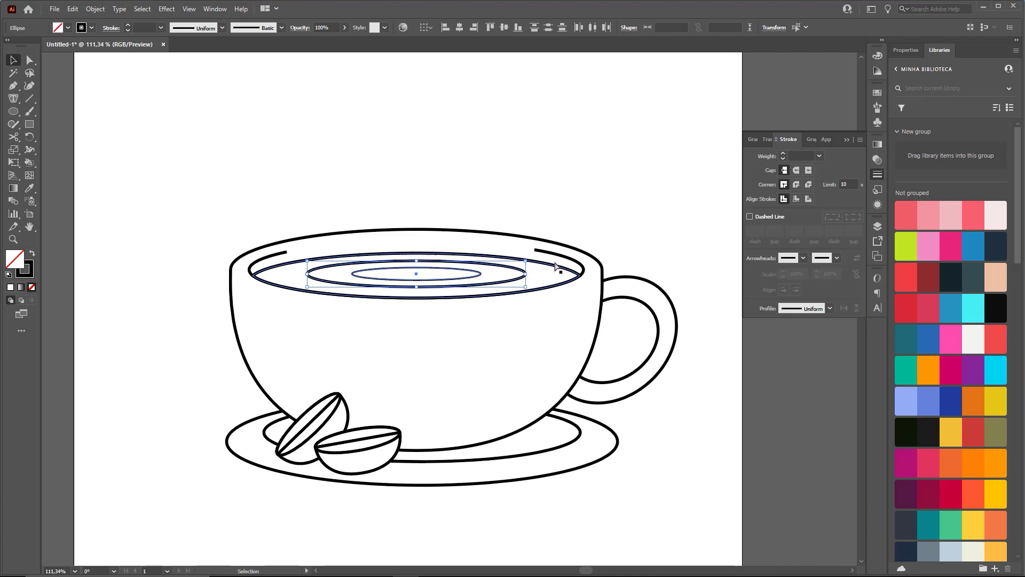
left_click(167, 11)
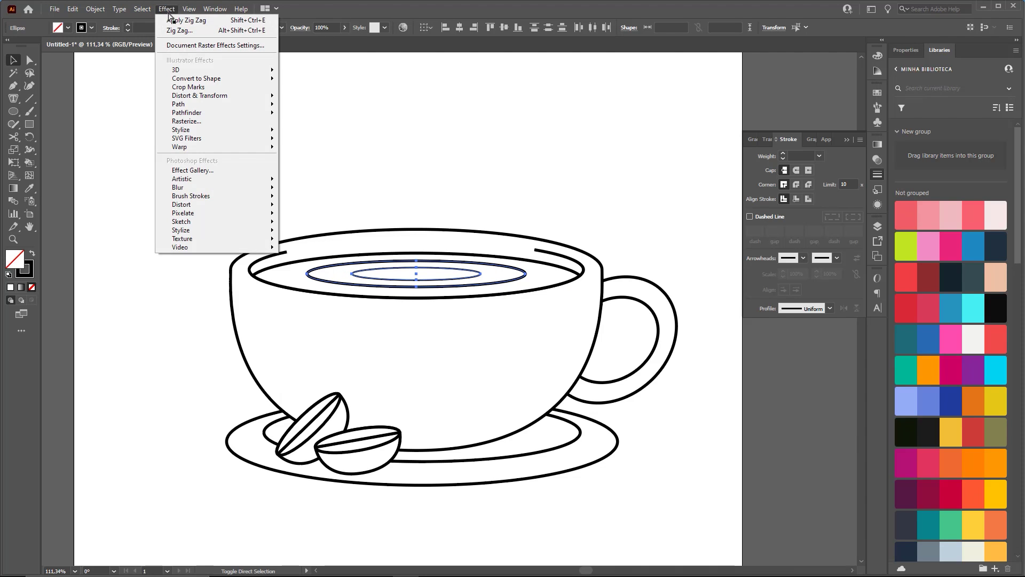
mouse_move(208, 96)
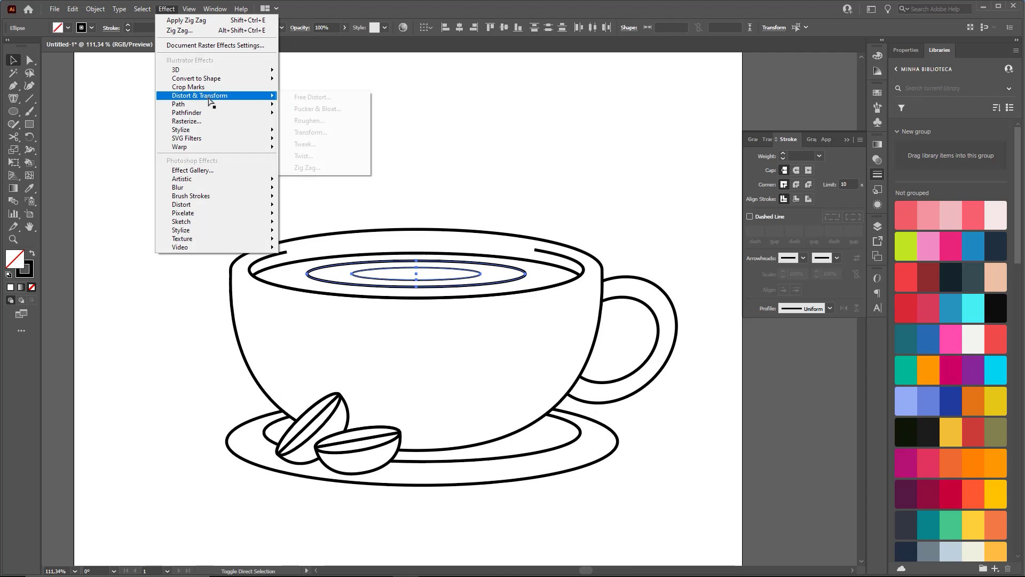
left_click(317, 167)
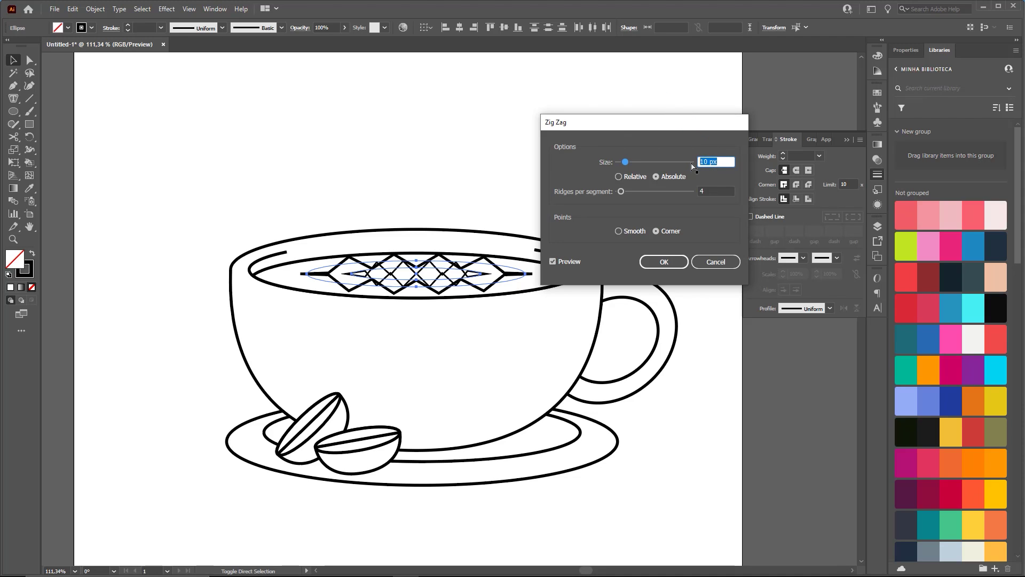
key("Tab")
left_click_drag(639, 162, 642, 150)
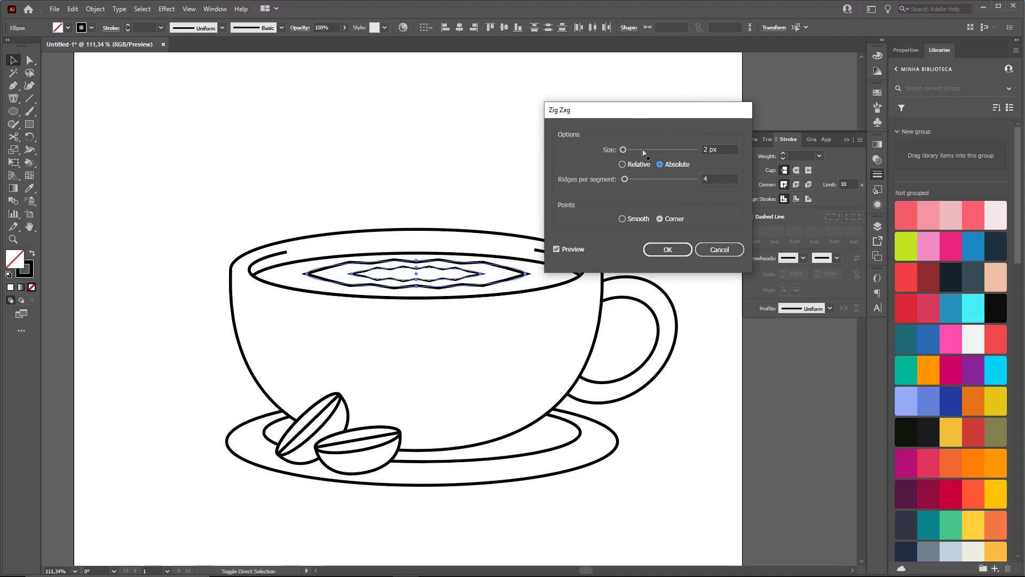
left_click(721, 153)
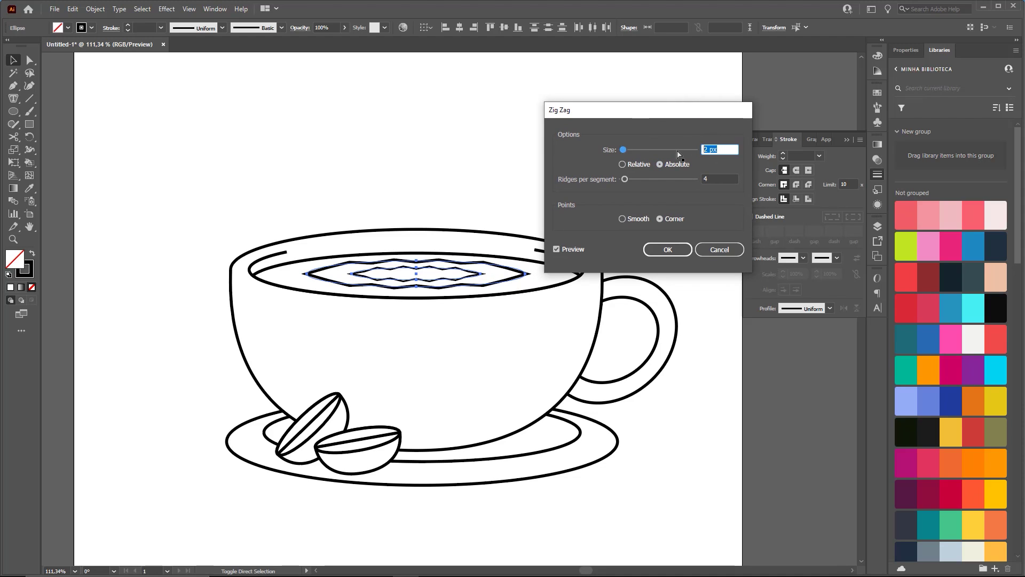
- Compare smooth and corner points for the Zig Zag effect, apply it with smooth points, and deselect the ellipses
left_click(672, 223)
left_click(635, 222)
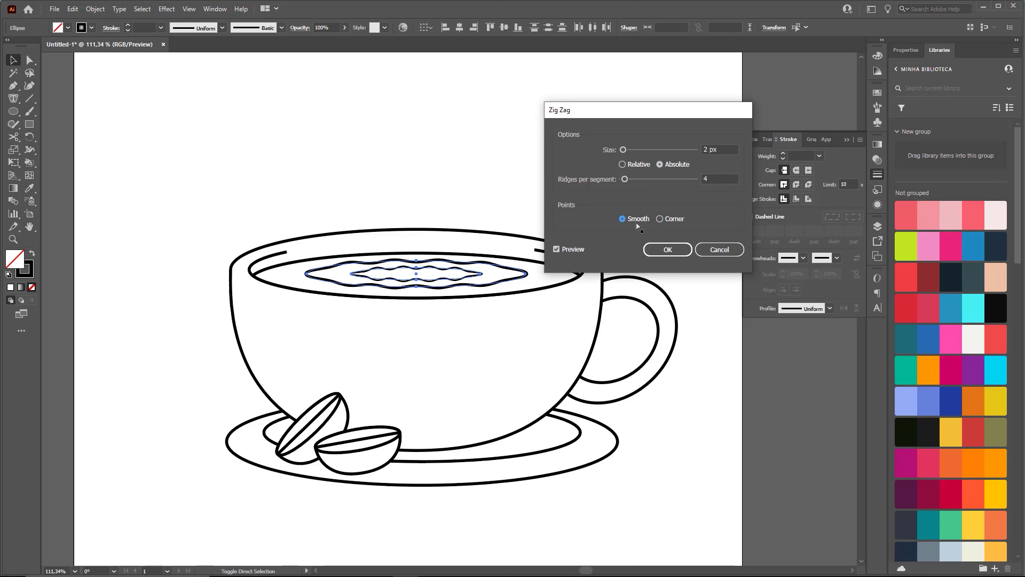
left_click(662, 220)
left_click(638, 220)
left_click(671, 220)
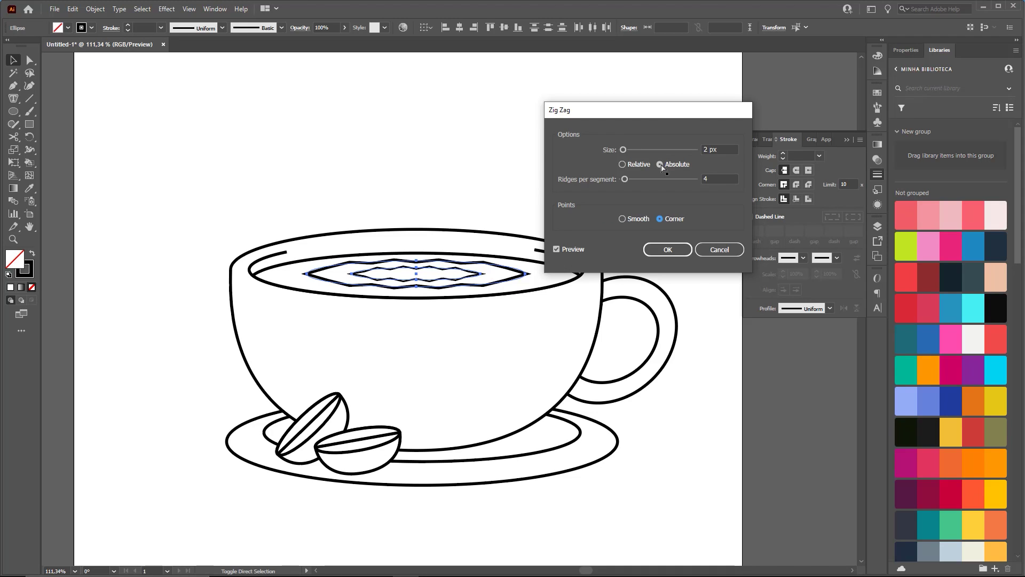
left_click(636, 219)
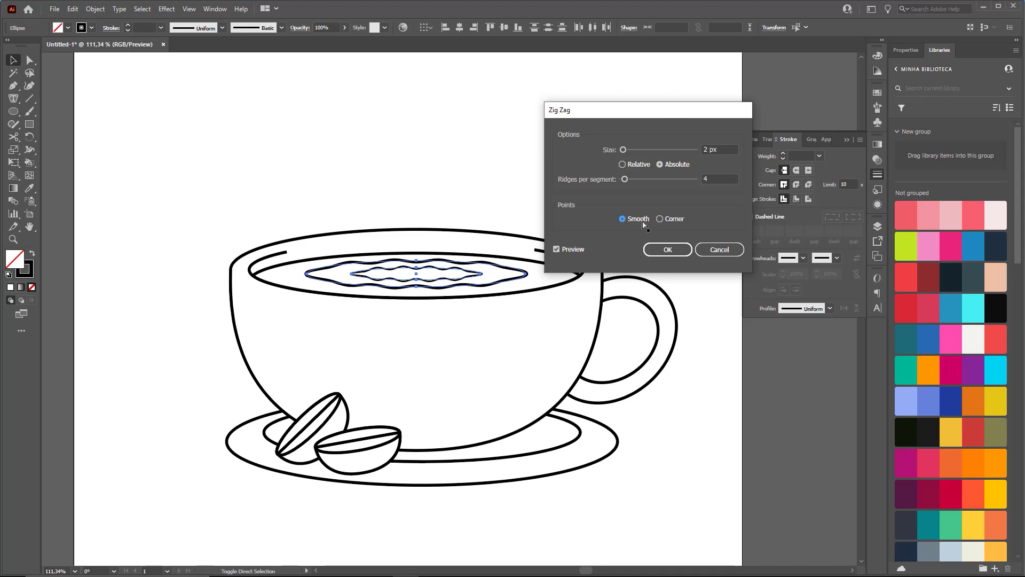
left_click(668, 250)
left_click(613, 254)
- Set the stroke weight of the saucer's inner ellipse to 2 pt and deselect it
key("z")
left_click_drag(499, 276, 499, 213)
left_click_drag(485, 253, 433, 253)
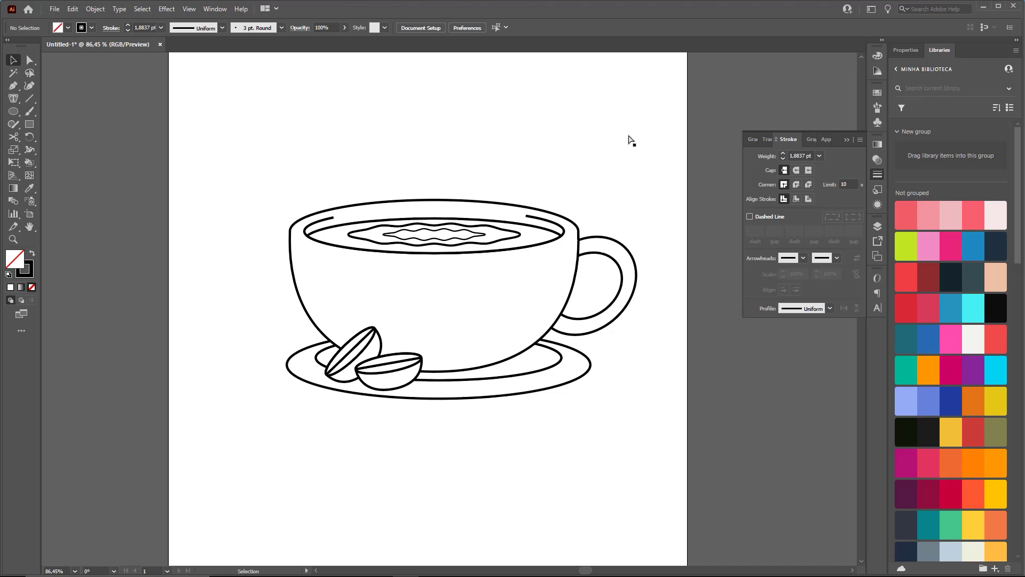
left_click(558, 357)
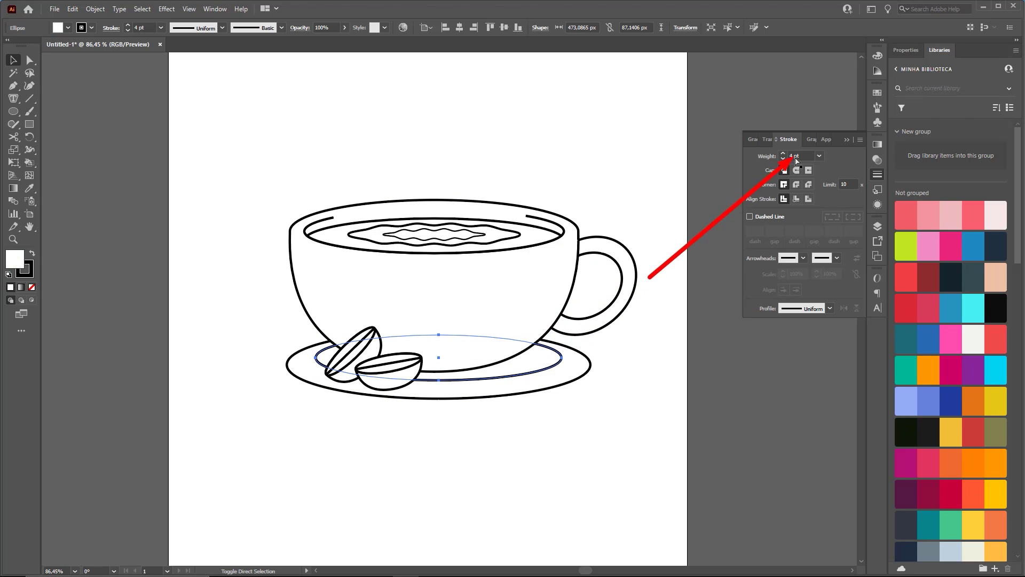
left_click(766, 155)
type("2")
key("Return")
left_click(535, 412)
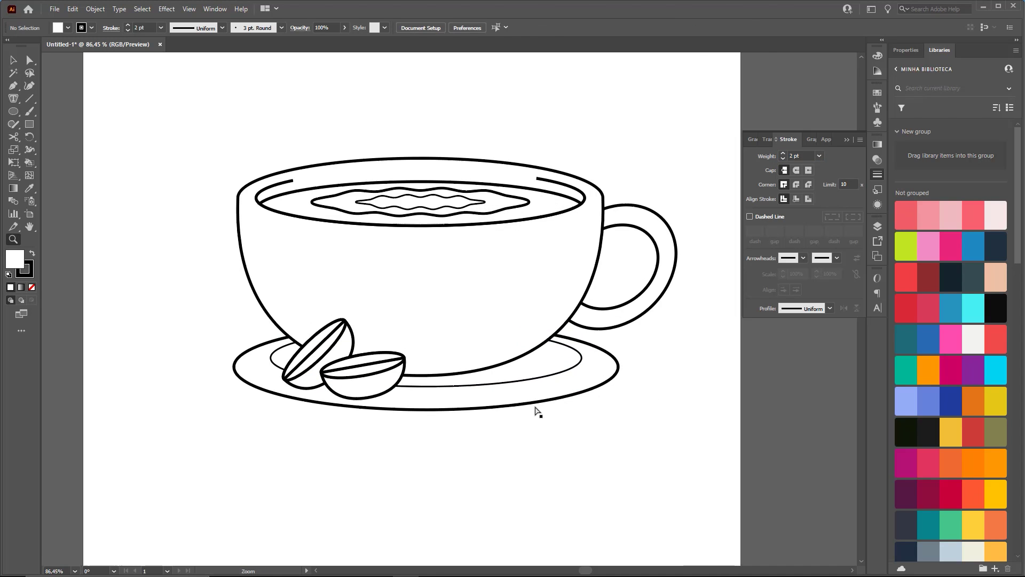
- Set the stroke weight of the cup's inner rim line, the coffee ellipse and both wavy ellipses to 2 pt
scroll(569, 295, "up", 2)
left_click(550, 228)
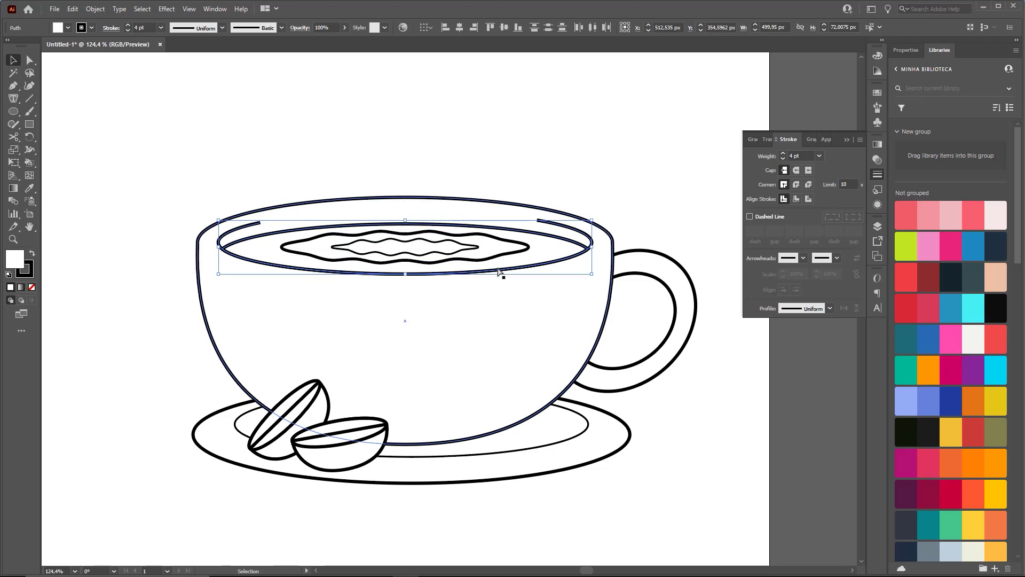
left_click(338, 249, "shift")
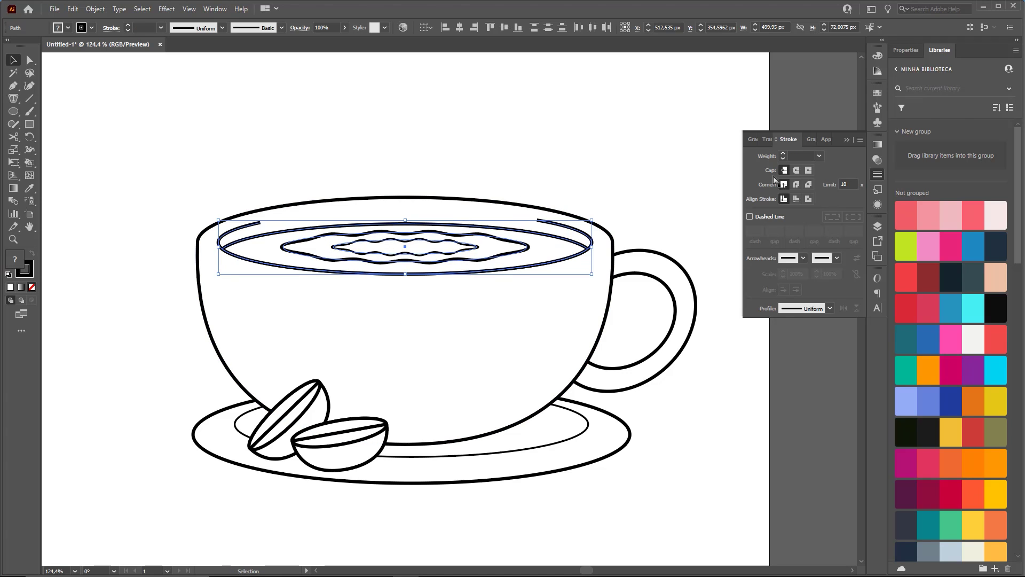
left_click(810, 160)
type("2")
key("Return")
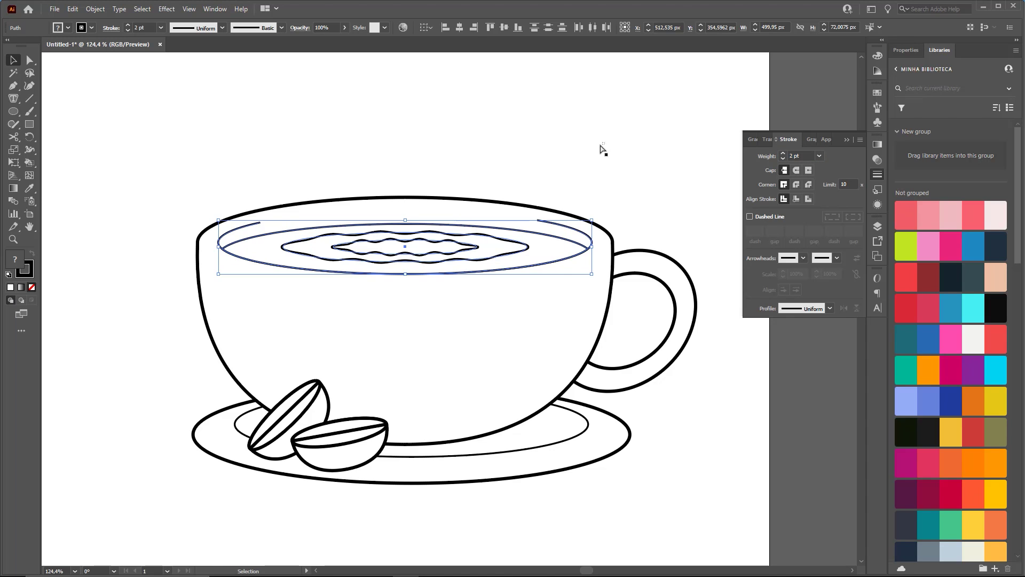
left_click(601, 154)
- Reduce the stroke weight of the saucer's inner ellipse to 1 pt and deselect it
key("z")
scroll(350, 270, "down", 5)
scroll(479, 261, "up", 5)
key("v")
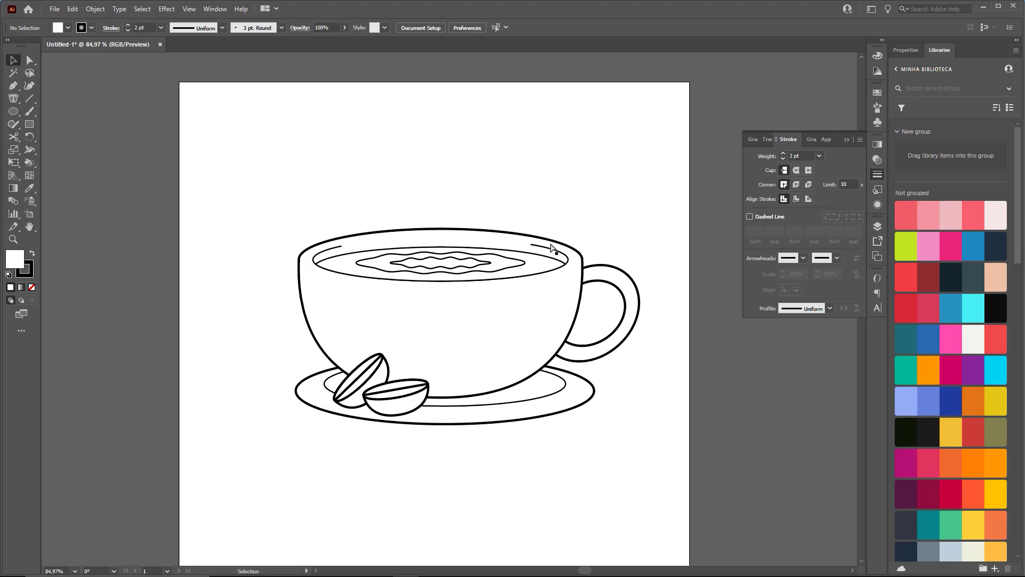
left_click(556, 393)
left_click(801, 155)
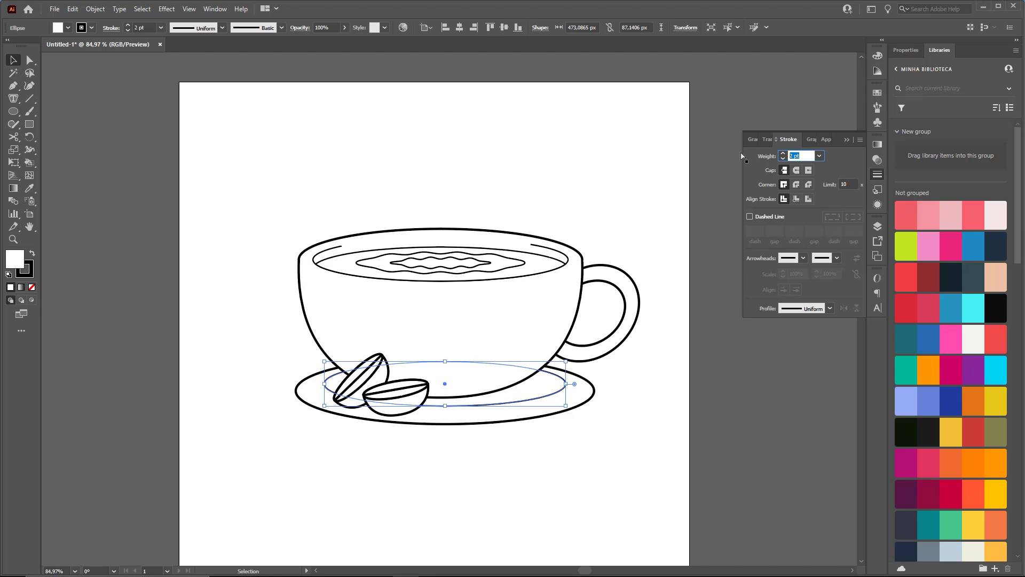
left_click(570, 199)
scroll(543, 218, "up", 1)
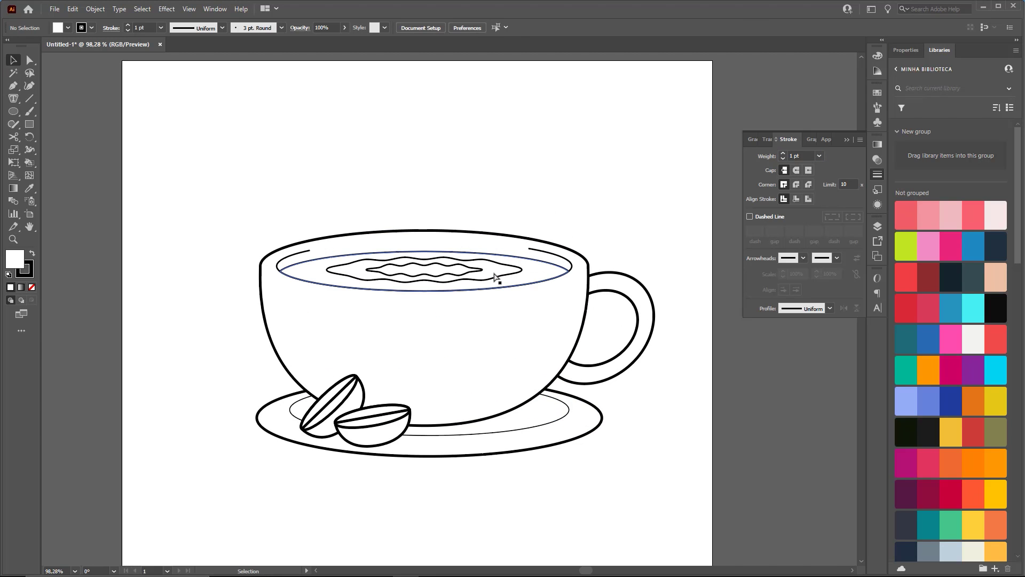
- Reduce the stroke weight of the inner rim line, the coffee ellipse and both wavy ellipses to 1 pt, and deselect them
left_click(486, 282)
left_click(492, 290, "shift")
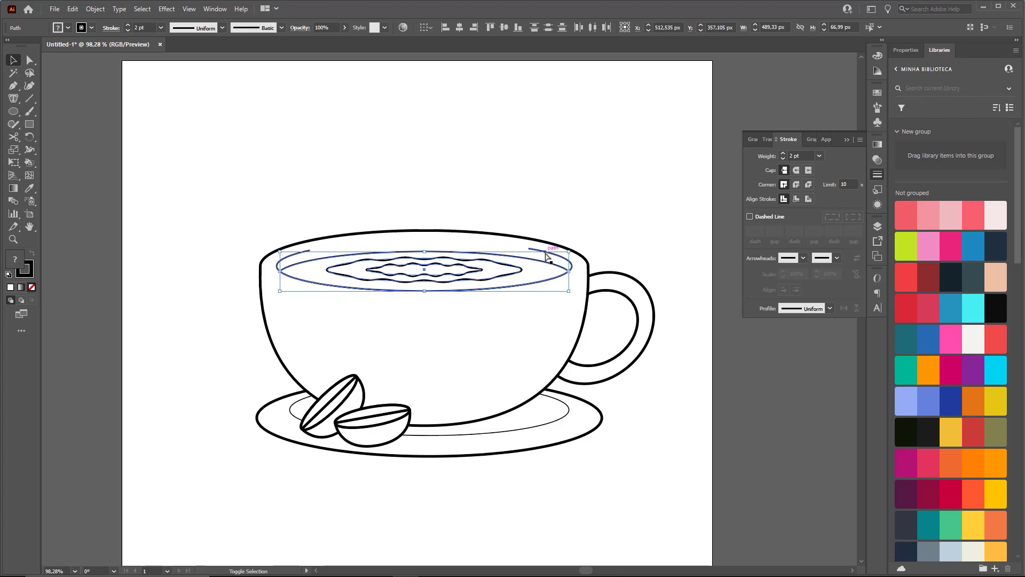
left_click(801, 155)
type("1")
key("Return")
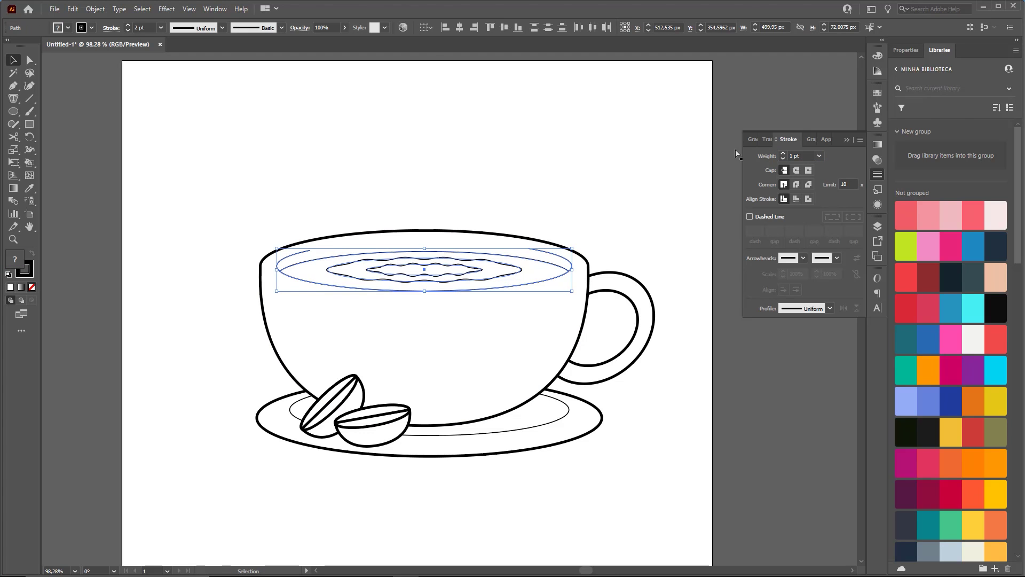
left_click(641, 147)
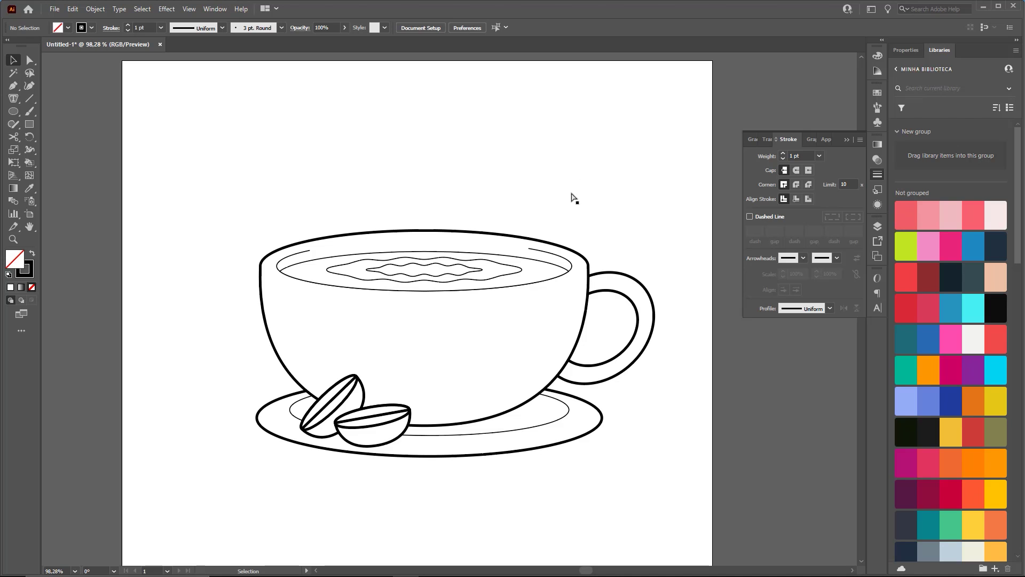
key("z")
left_click_drag(466, 346, 731, 396)
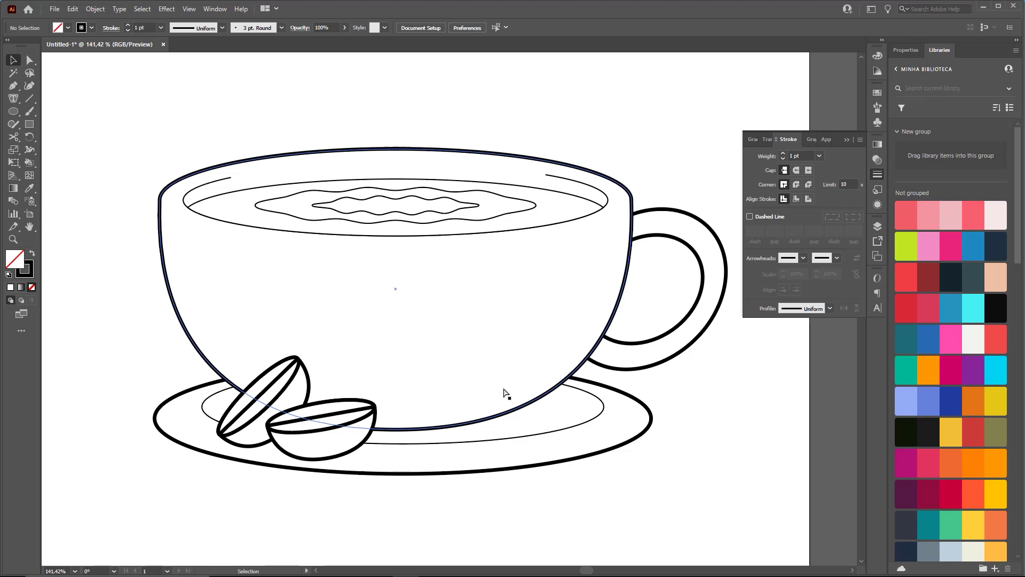
left_click_drag(426, 384, 502, 343)
left_click_drag(354, 372, 424, 399)
key("ctrl+z")
key("ctrl")
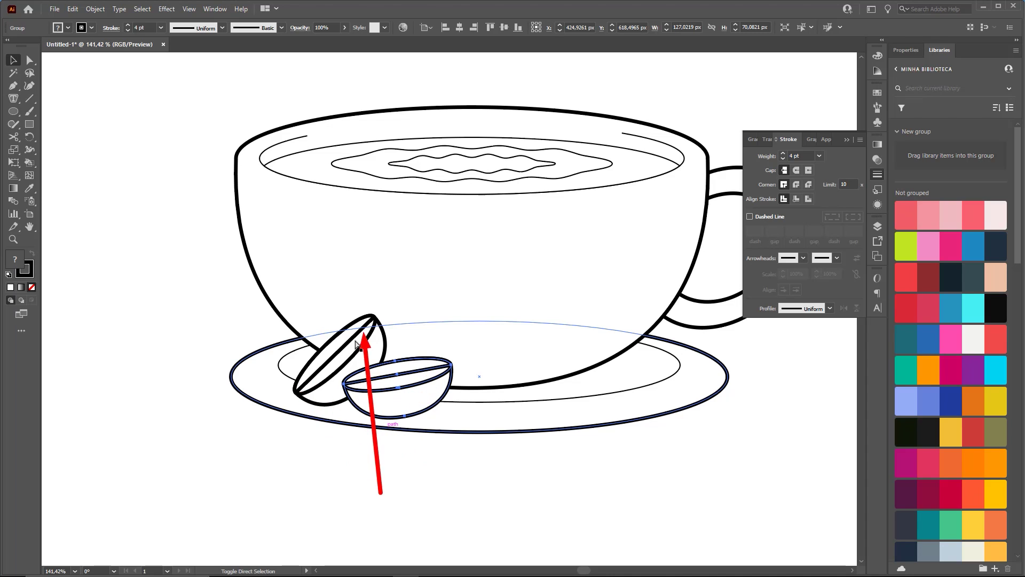
left_click(396, 443)
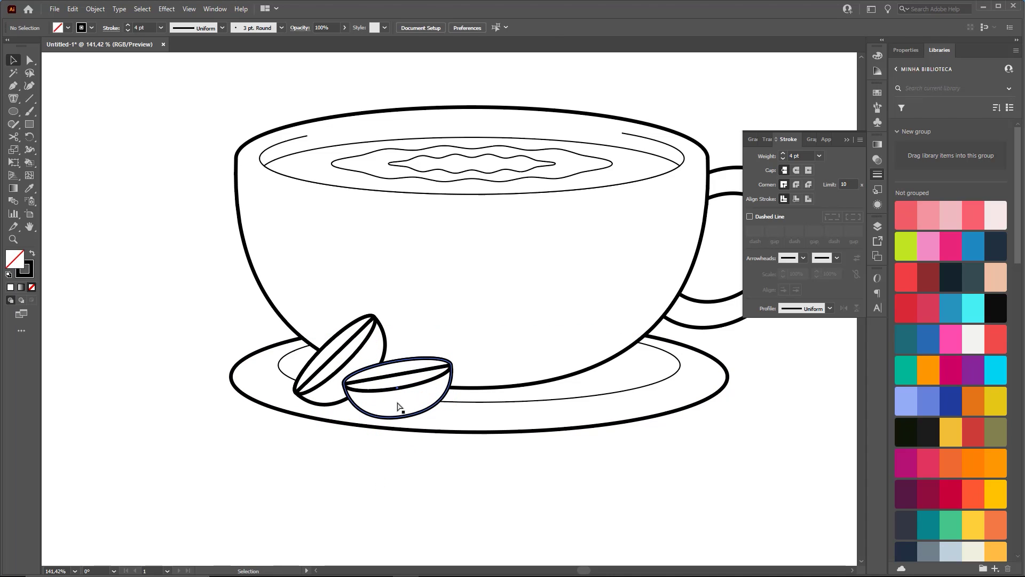
left_click(398, 407)
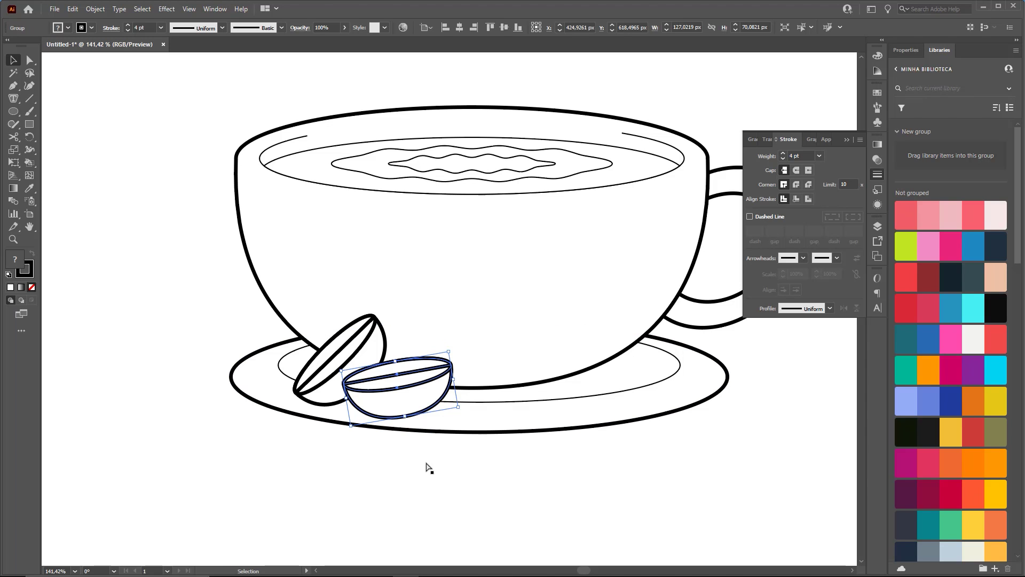
- Reduce the stroke weight of the straight centre line inside the front coffee bean to 1 pt
scroll(427, 398, "up", 4)
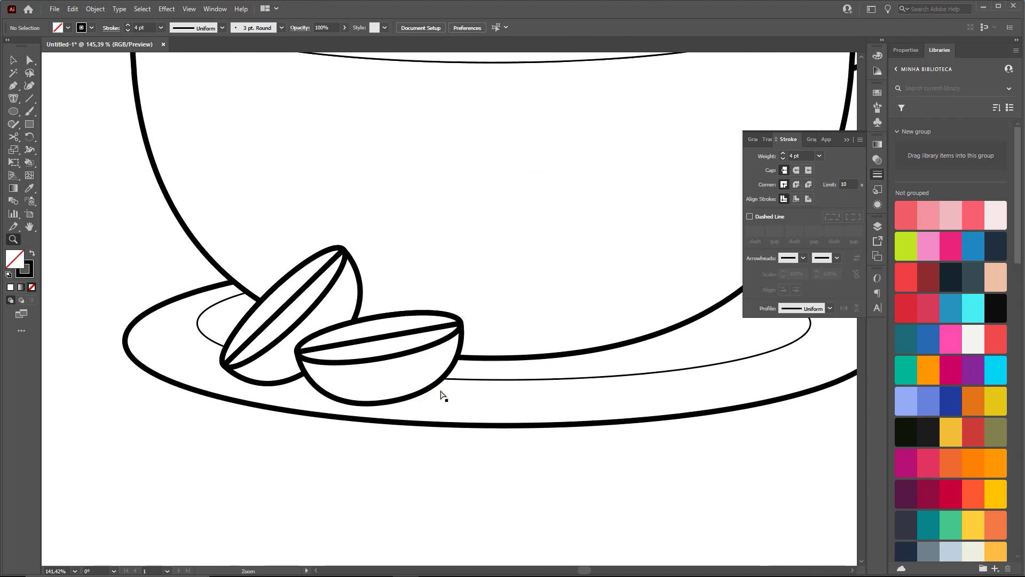
left_click(408, 443)
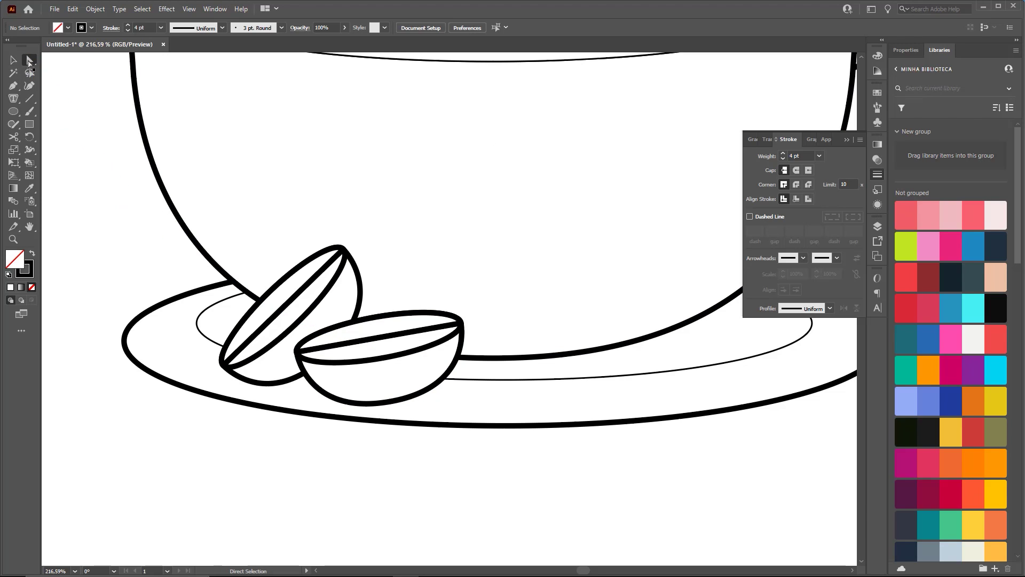
left_click(31, 61)
left_click(366, 340)
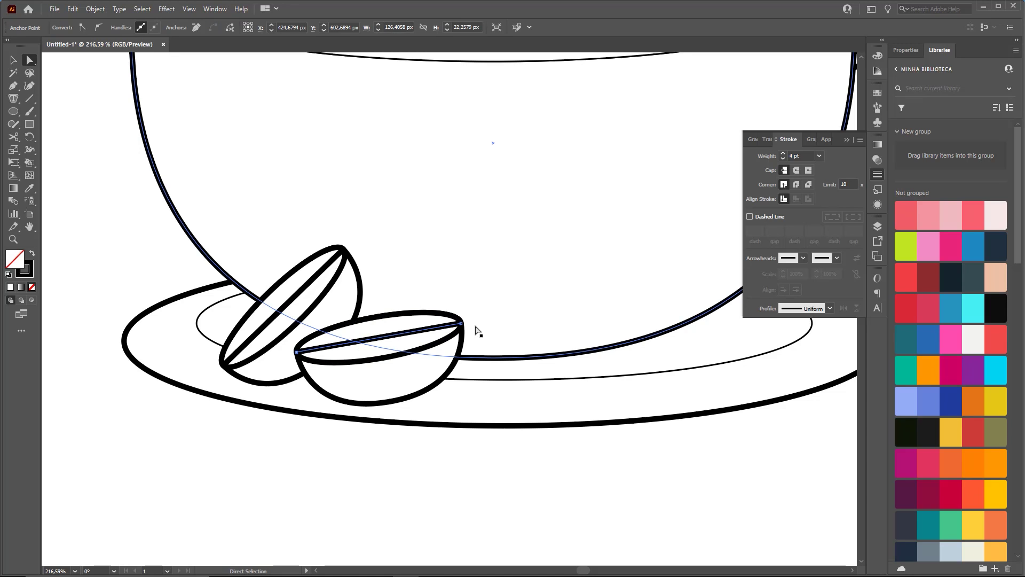
left_click(796, 156)
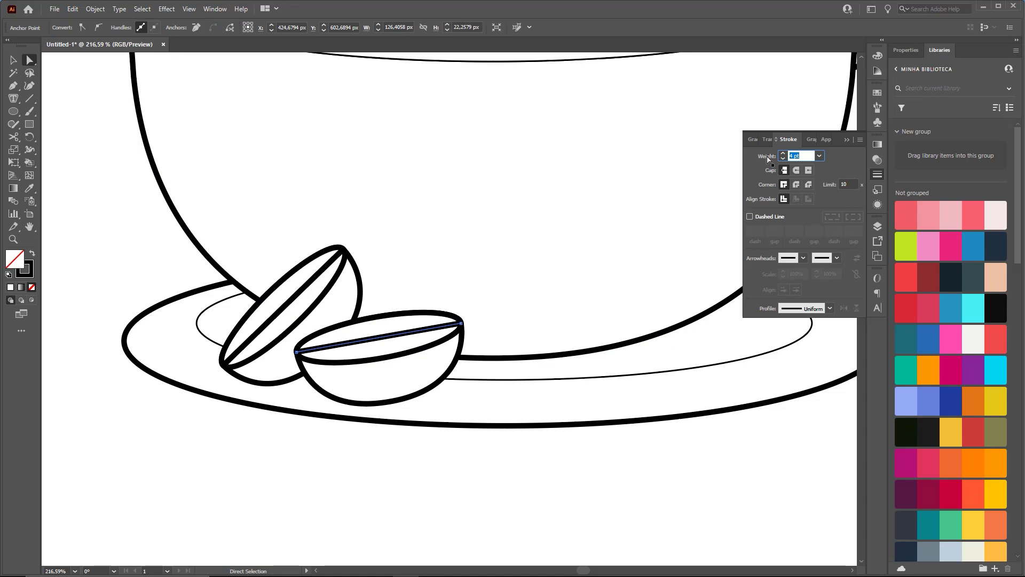
left_click(430, 216)
- Set the stroke weight of the tilted rear bean's straight centre line to 1 pt and deselect it
left_click(299, 299)
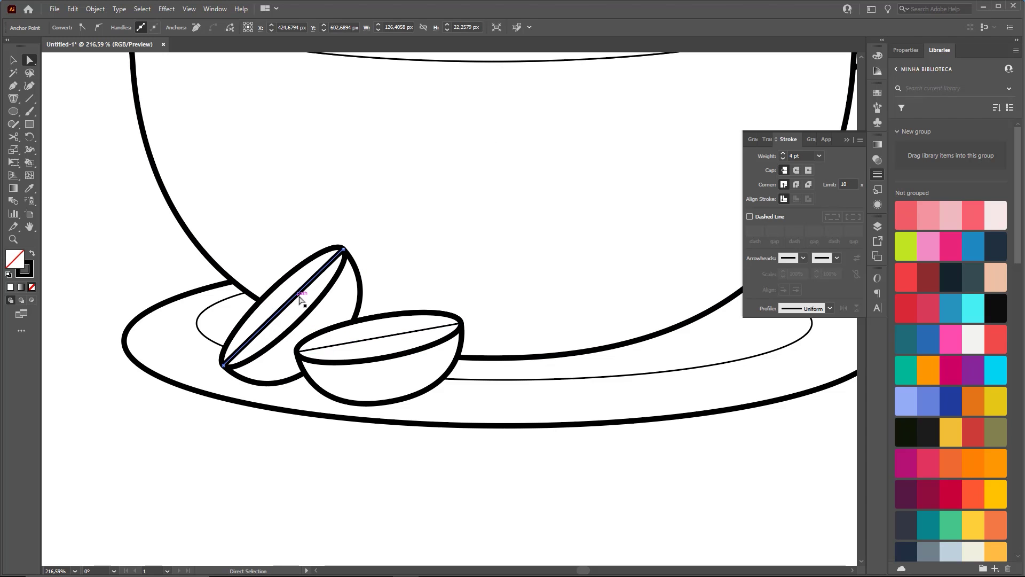
left_click(797, 156)
type("1")
key("Return")
left_click(373, 404)
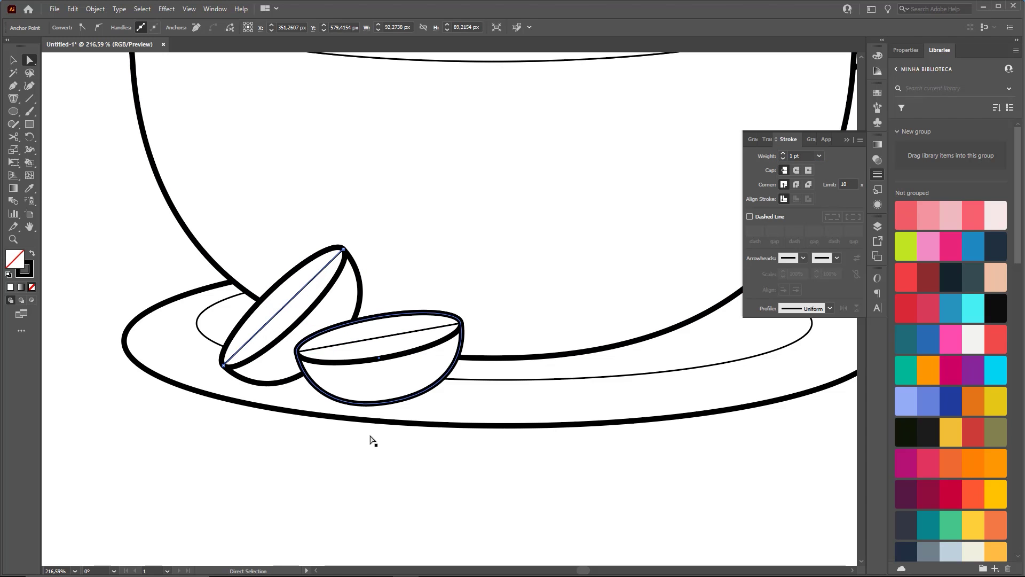
left_click(372, 441)
key("v")
key("ctrl+0")
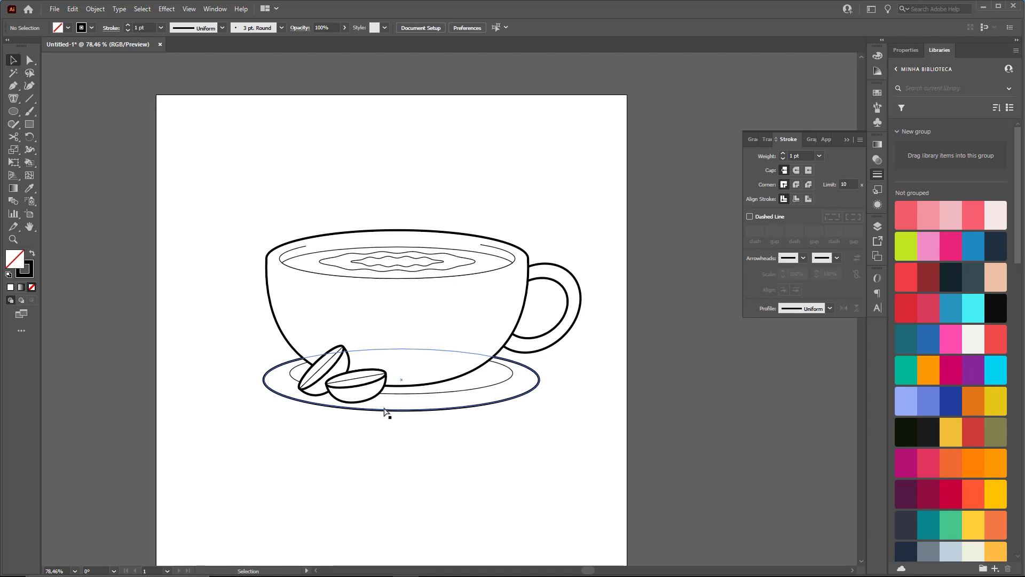
scroll(512, 224, "down", 1)
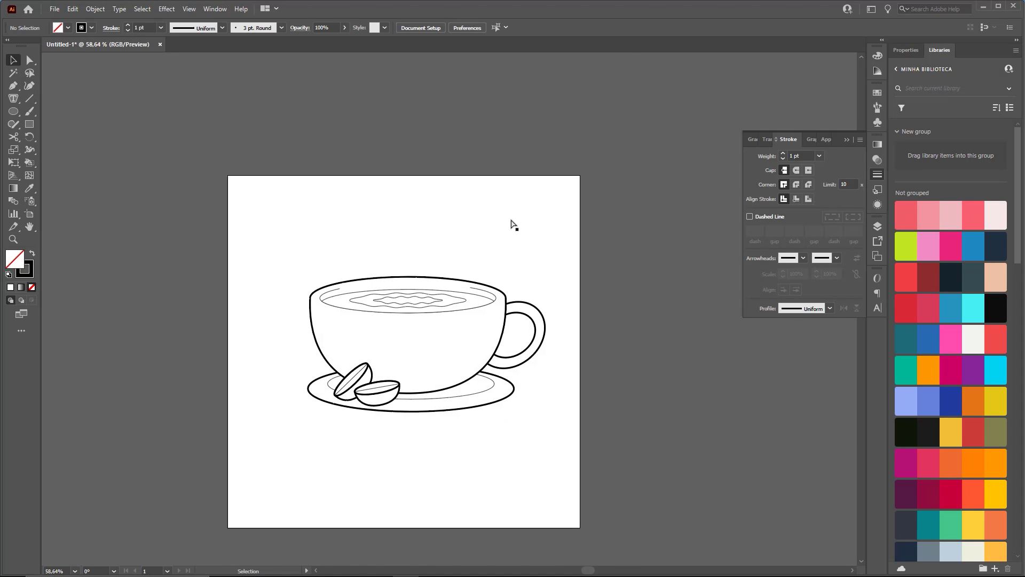